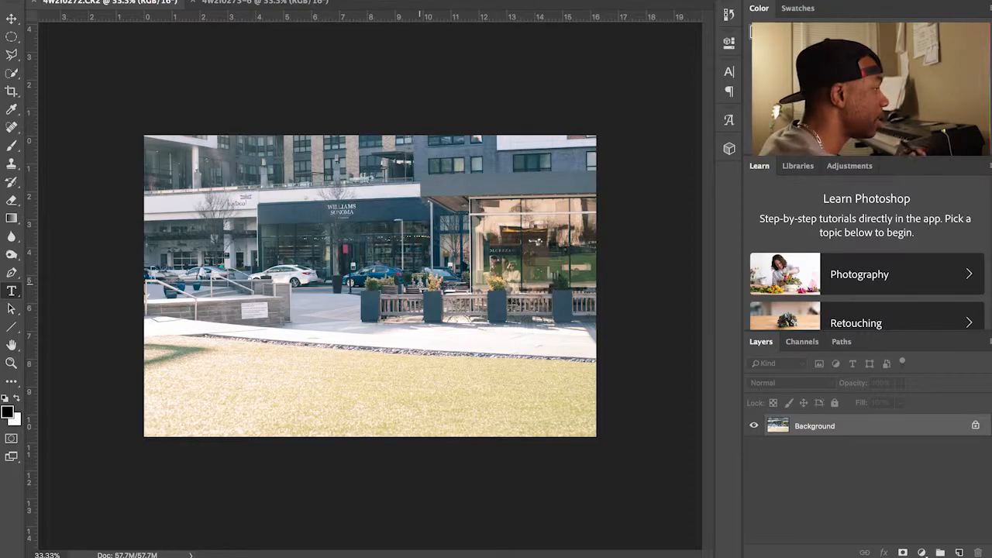
Step: Compare the street background with the woman-walking photo, end on the woman photo, and pick the Pen tool
click(291, 3)
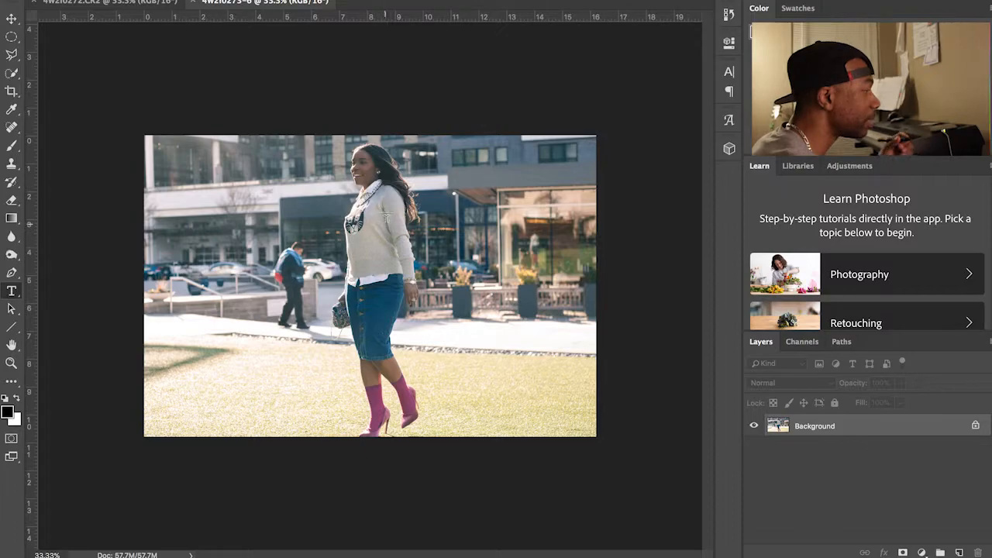
click(144, 3)
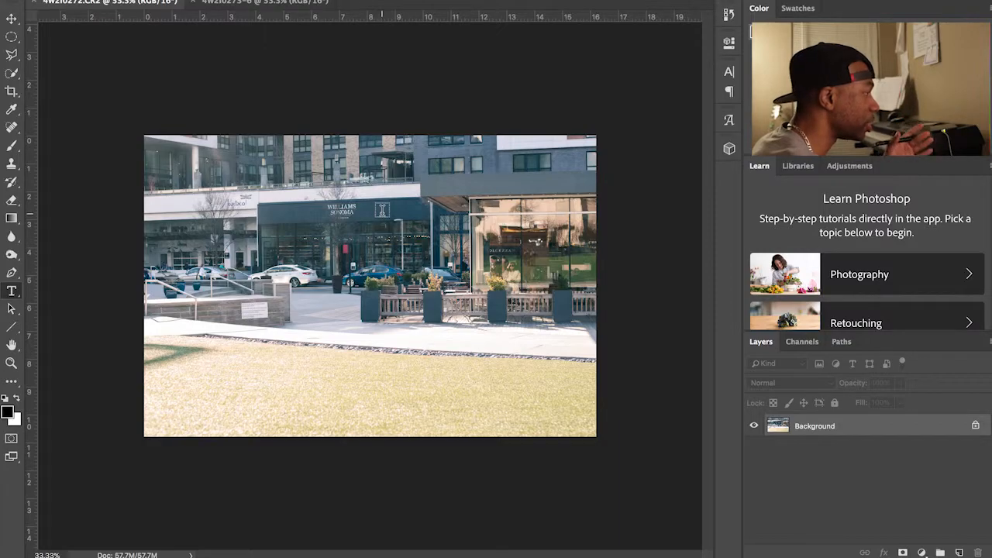
click(293, 4)
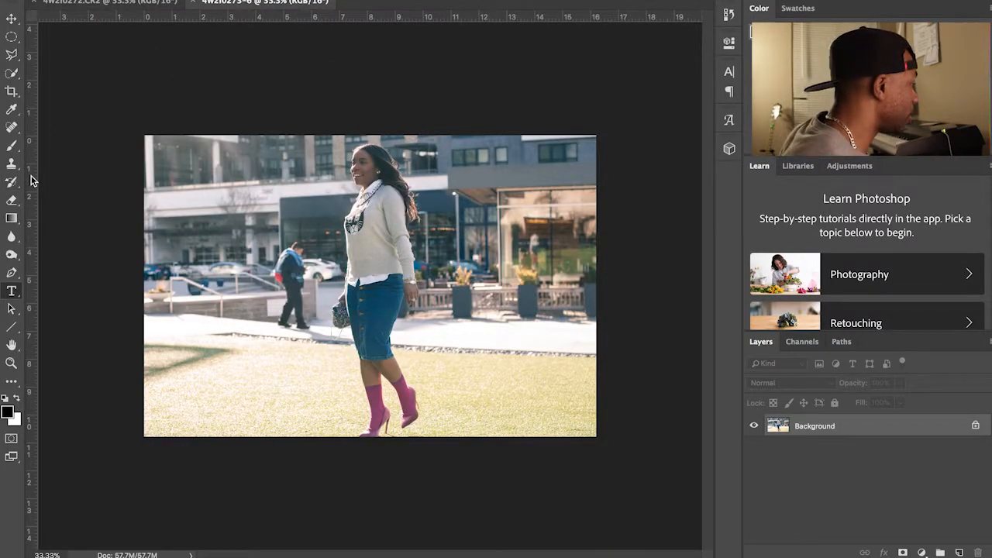
click(13, 274)
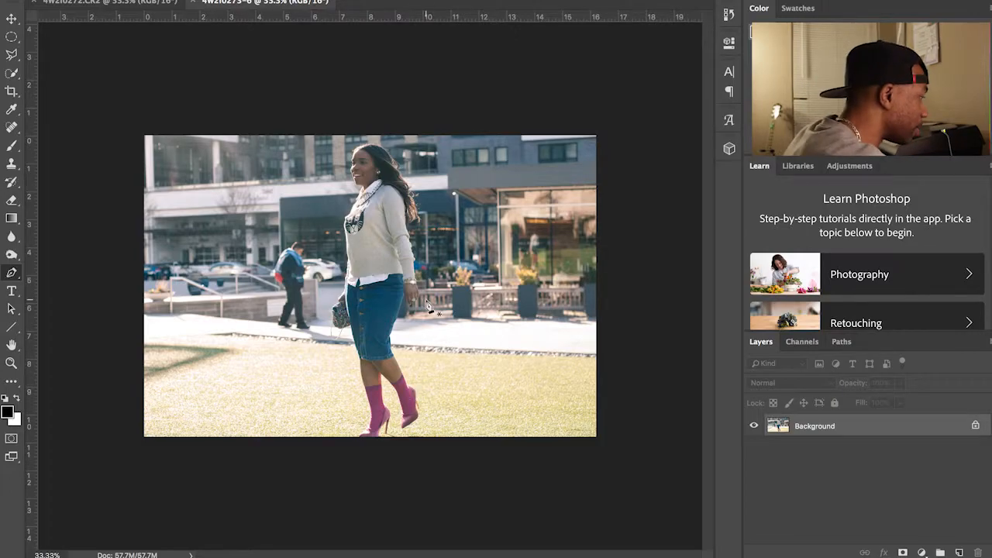
Step: Zoom in and place pen anchors from the shoe tip along the sole and up the heel
scroll(426, 306, up, 10)
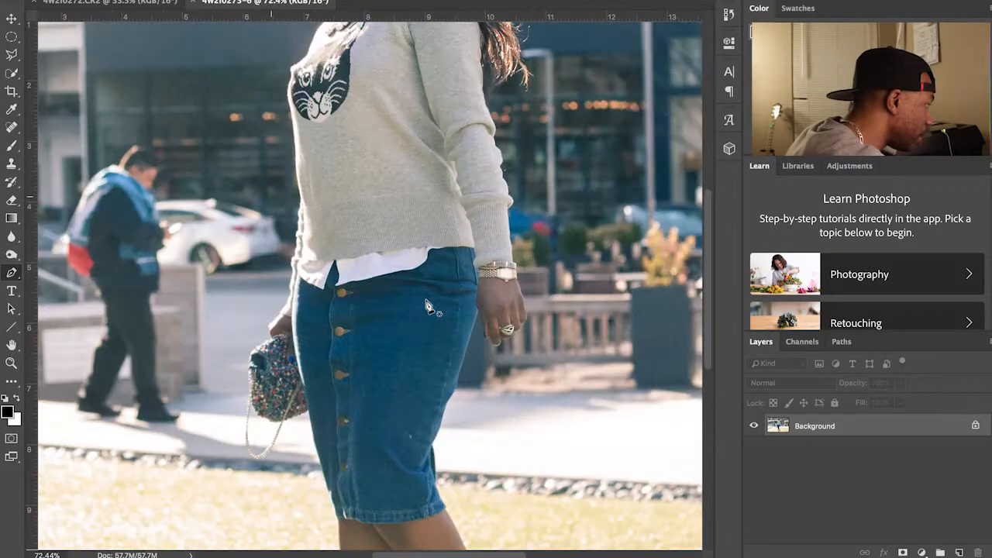
scroll(427, 306, up, 6)
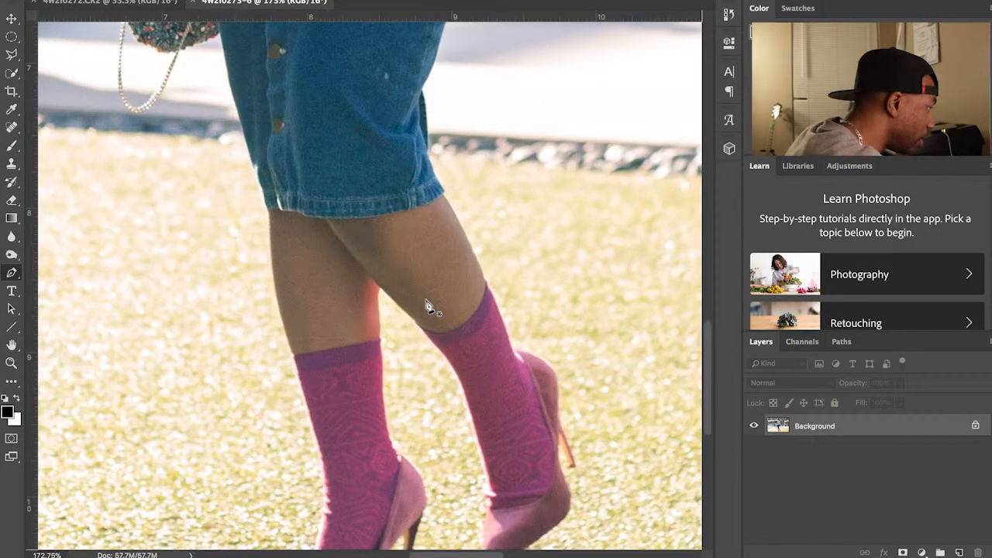
scroll(427, 306, down, 5)
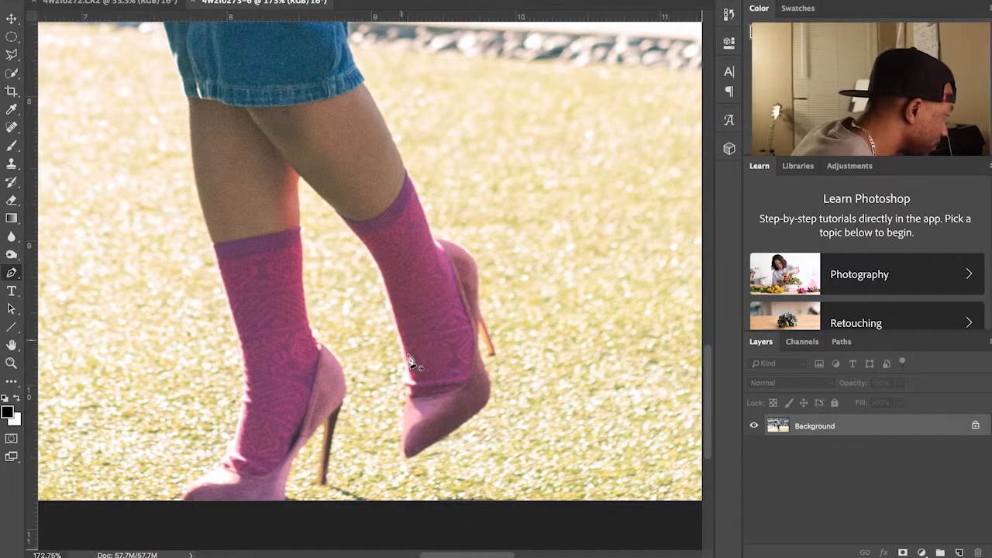
click(409, 455)
click(476, 413)
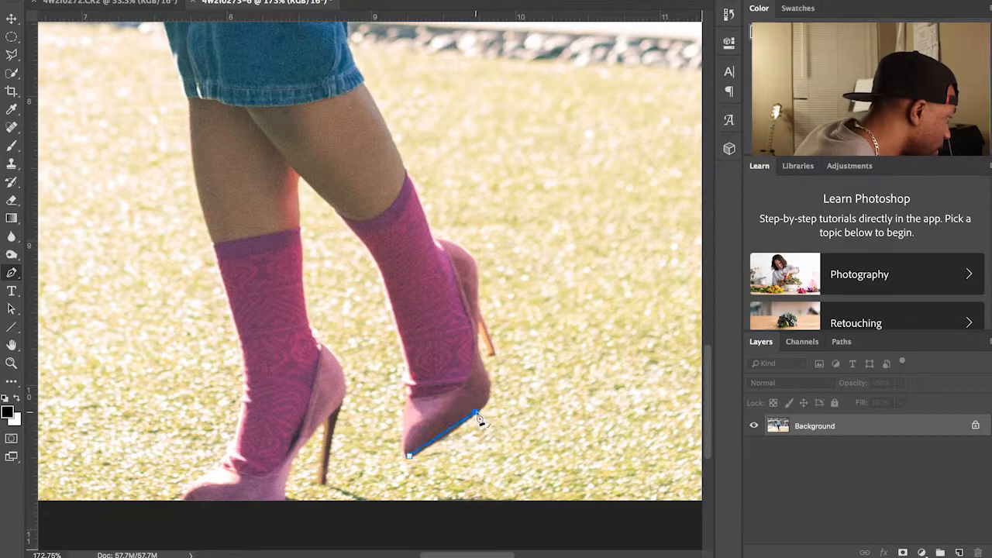
click(492, 401)
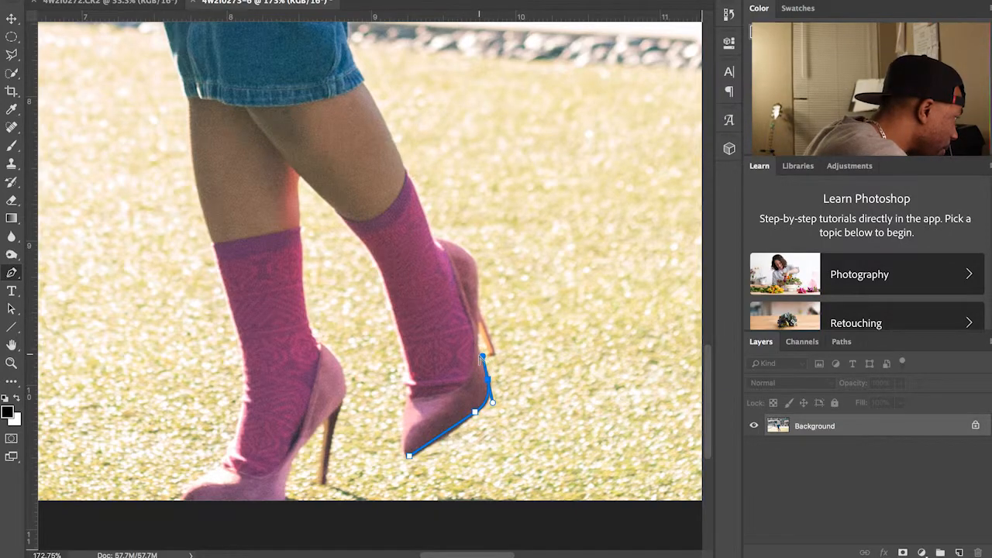
click(476, 346)
click(480, 334)
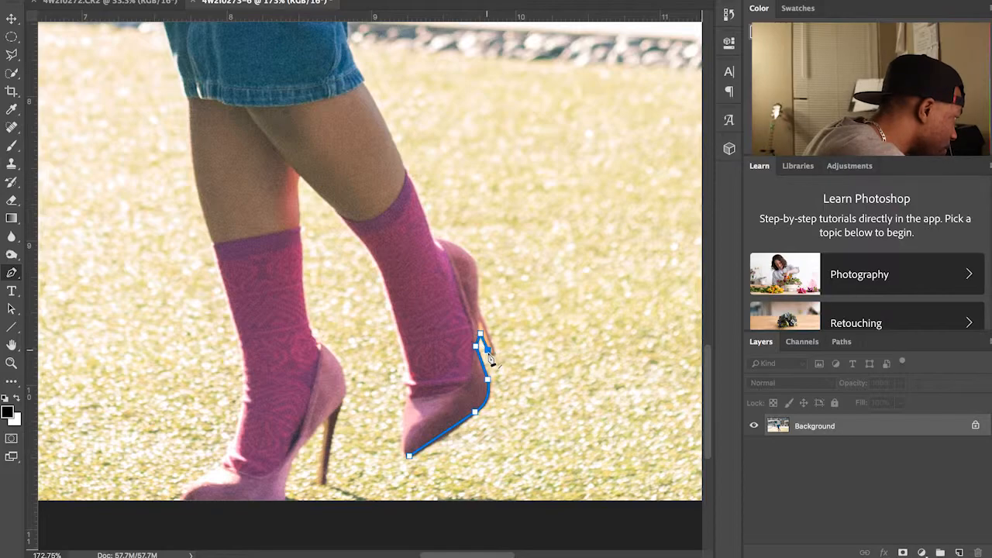
click(496, 352)
click(491, 338)
click(485, 322)
click(478, 306)
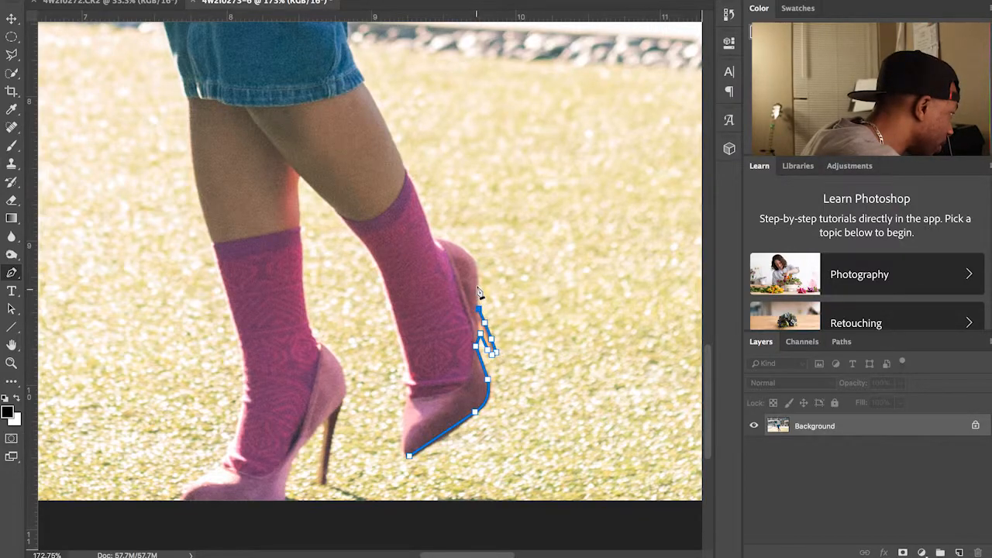
click(475, 269)
Step: Curve the path around the ankle and up the back of the calf to the skirt hem
drag(439, 237, 401, 226)
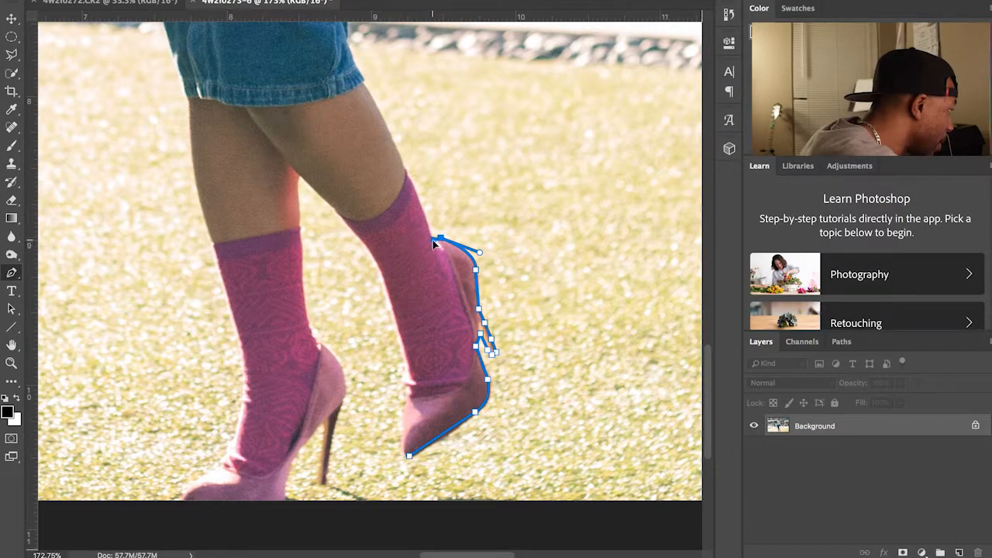
alt+click(436, 239)
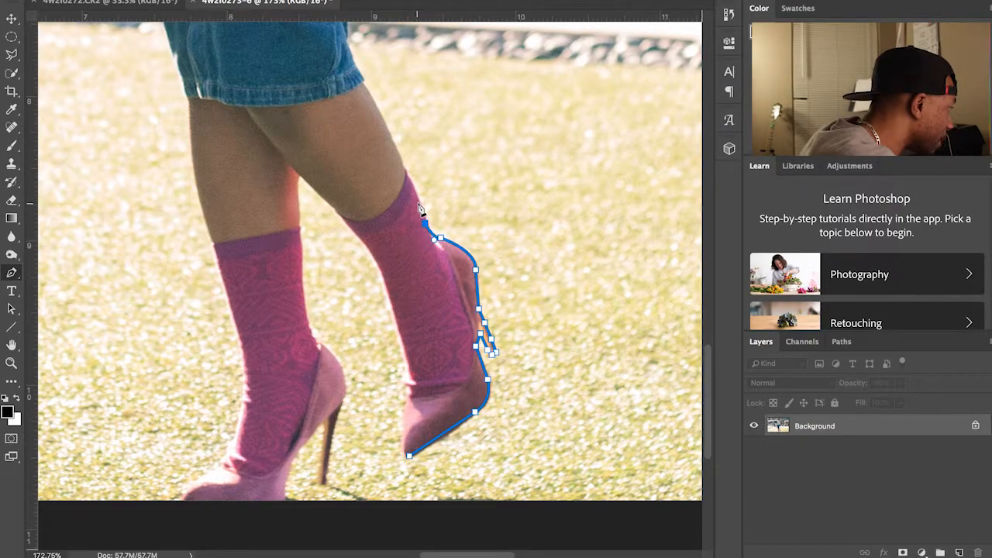
click(416, 203)
click(405, 169)
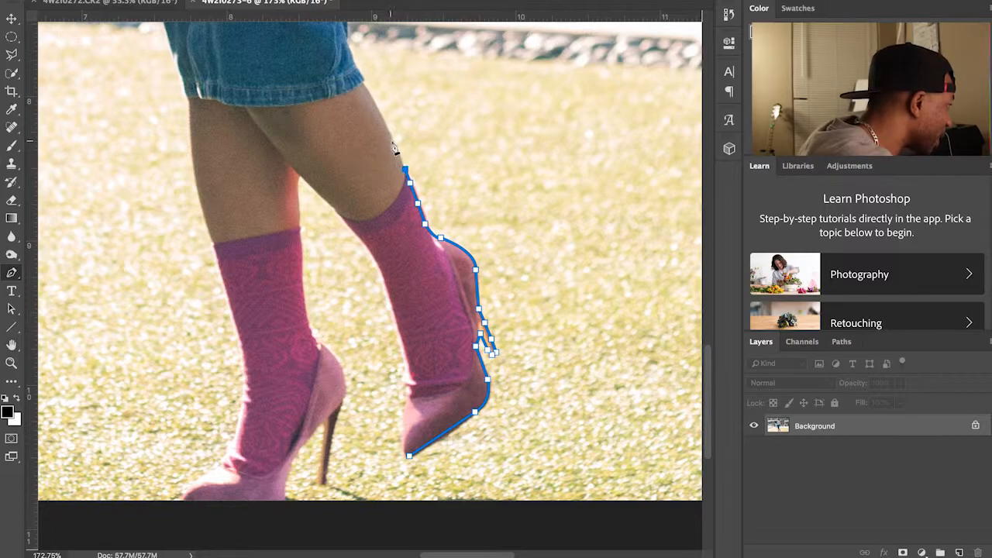
drag(365, 89, 354, 79)
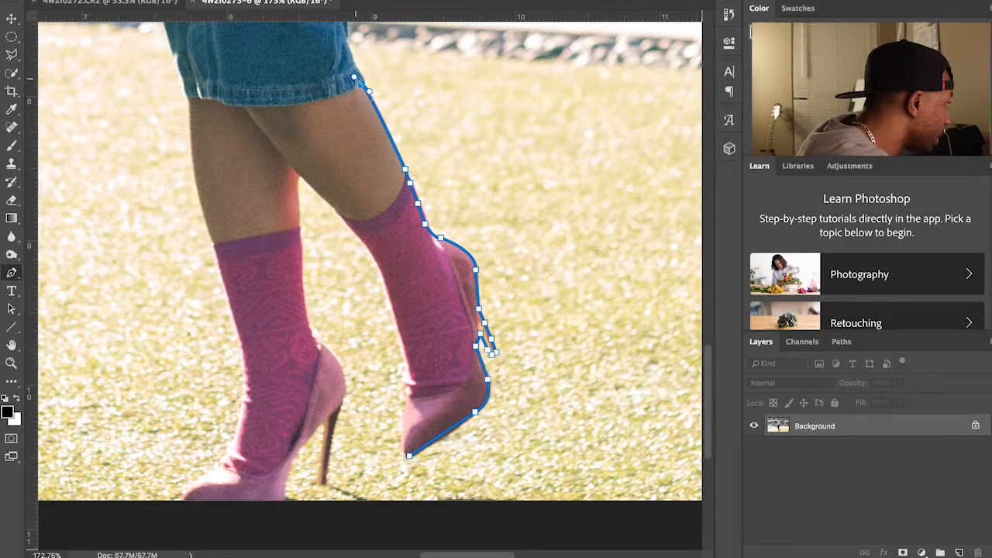
drag(357, 75, 359, 86)
Step: Trace the path up the skirt's side toward her hand, undoing one misplaced point
scroll(368, 94, up, 5)
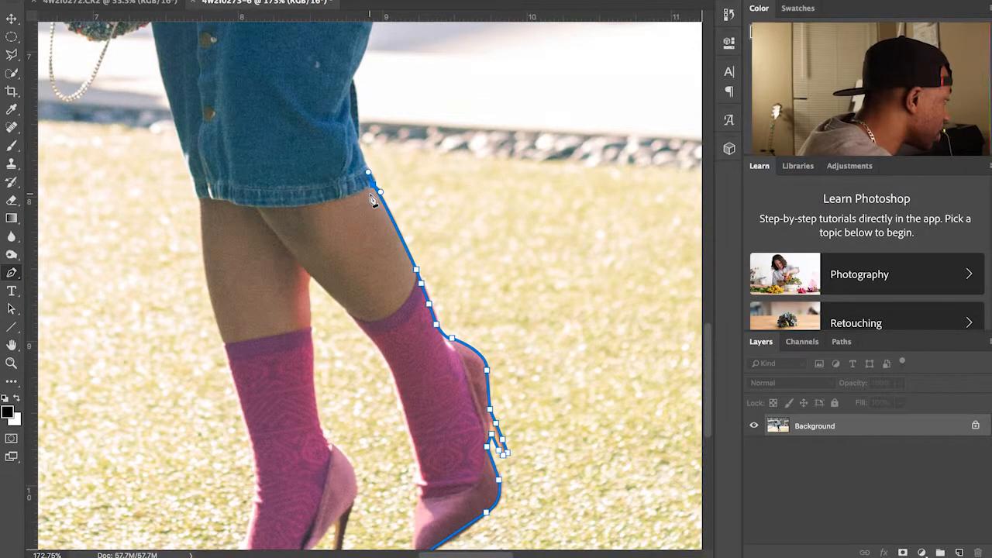
drag(362, 163, 358, 151)
click(358, 146)
click(356, 136)
click(352, 85)
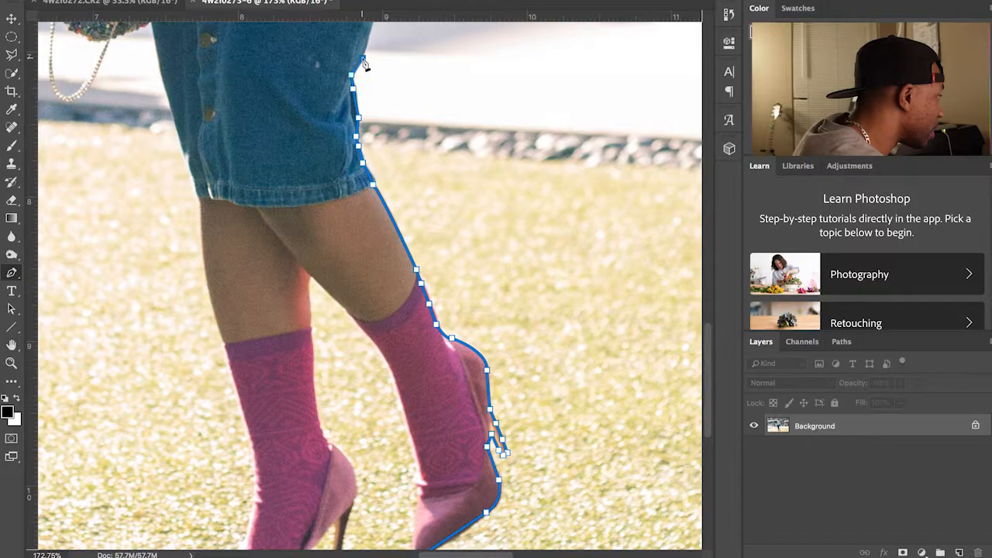
scroll(366, 66, up, 4)
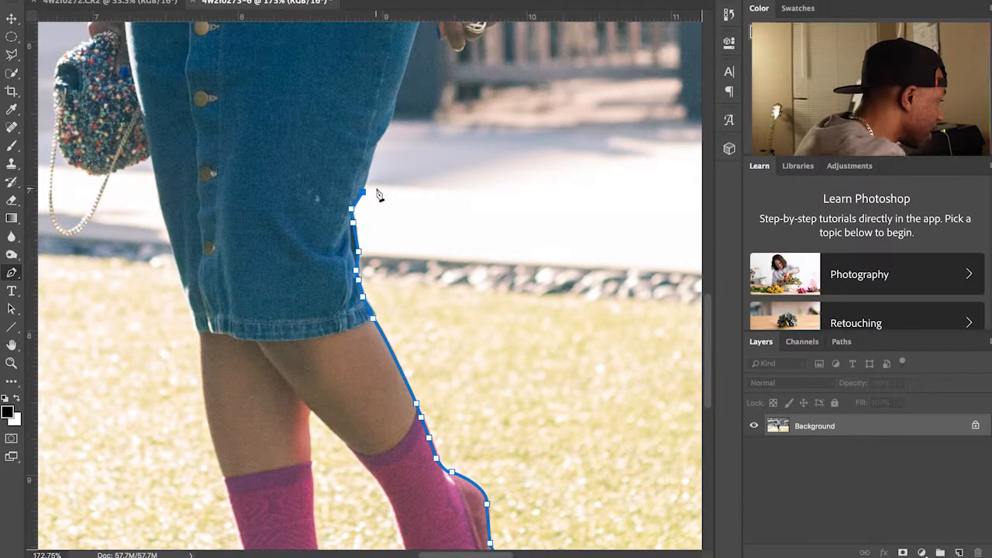
key(super+z)
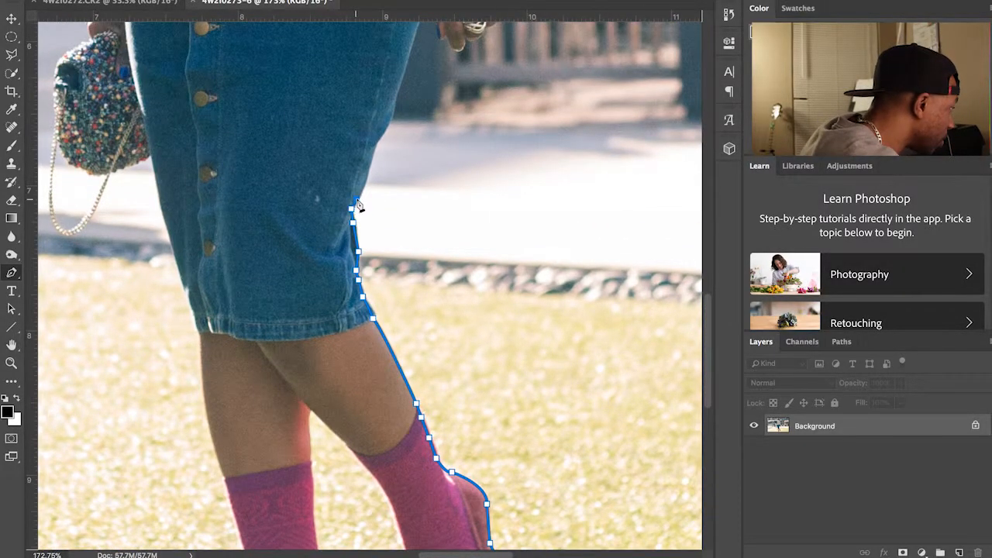
click(364, 183)
click(369, 159)
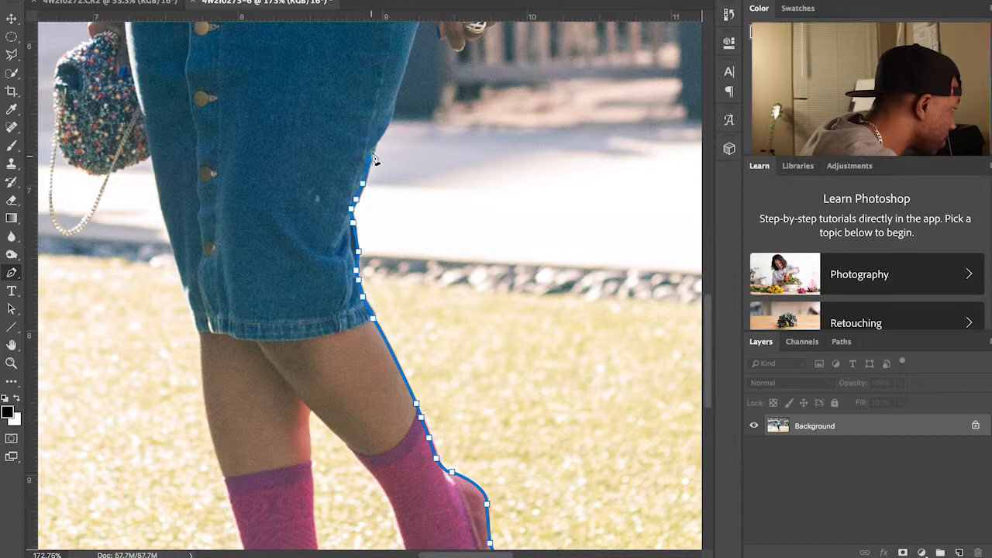
click(386, 122)
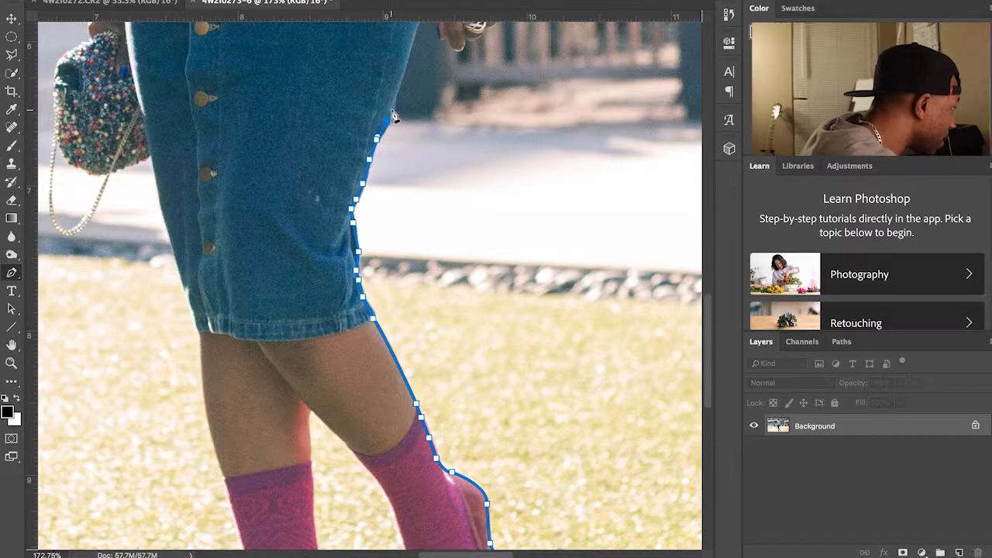
scroll(399, 108, up, 3)
scroll(408, 134, left, 1)
click(431, 183)
click(444, 152)
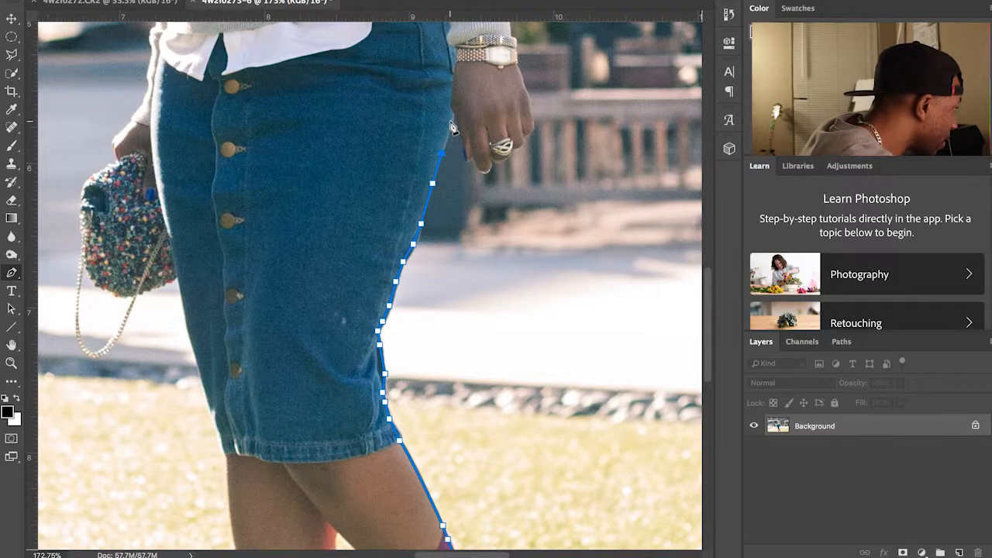
click(454, 115)
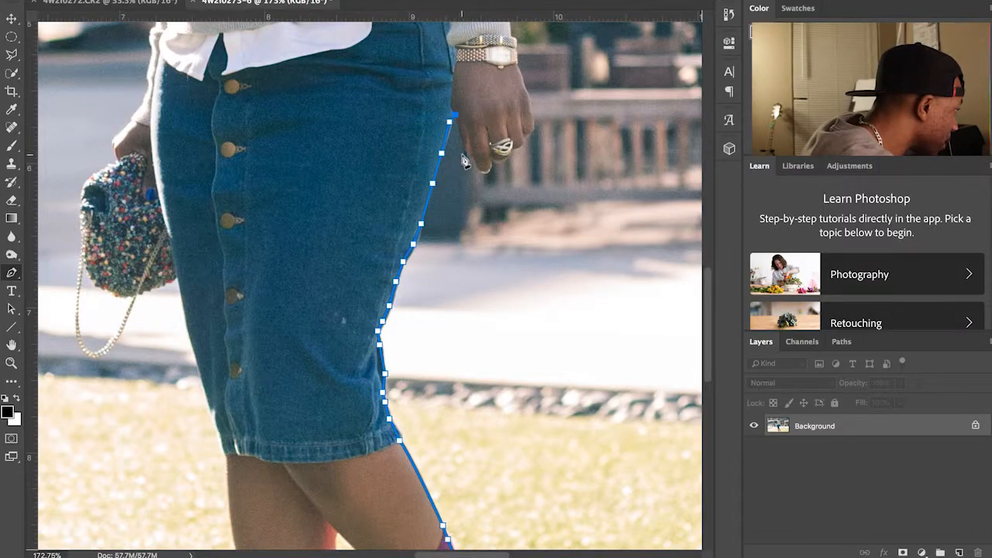
Step: Outline around her fingertips with a series of closely spaced anchors
click(468, 158)
click(473, 157)
click(480, 171)
click(489, 167)
click(496, 161)
click(504, 155)
click(516, 146)
click(526, 140)
Step: Continue the path up her hand and wrist past the watch
click(533, 132)
click(534, 121)
scroll(533, 124, up, 2)
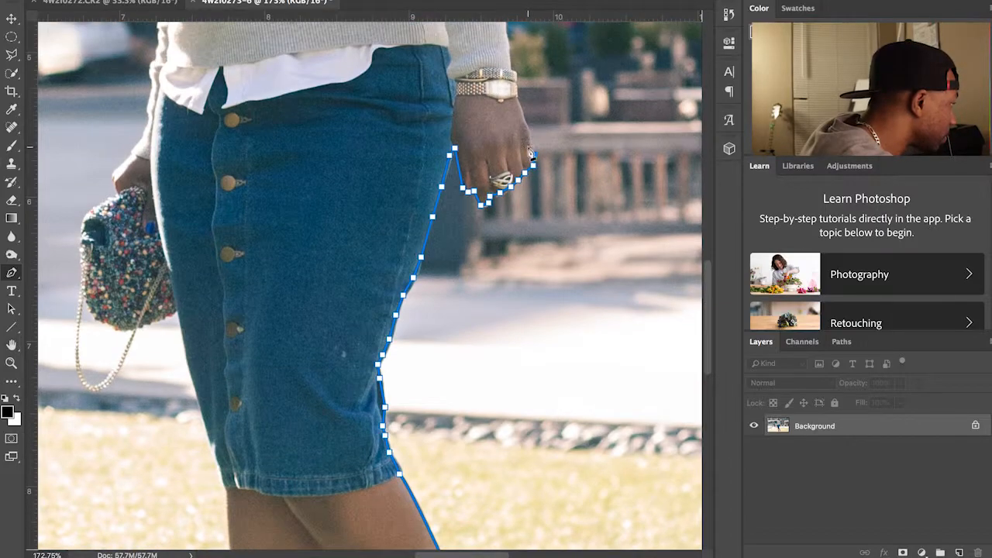
click(526, 128)
scroll(525, 120, up, 1)
click(513, 91)
click(505, 45)
scroll(504, 54, up, 5)
scroll(505, 90, up, 3)
Step: Trace the path along the sweater cuff
click(515, 157)
click(511, 135)
click(521, 122)
click(514, 102)
click(503, 81)
scroll(502, 68, up, 3)
click(502, 104)
Step: Carry the path up the sweater sleeve toward her hair
click(502, 92)
click(501, 83)
click(489, 70)
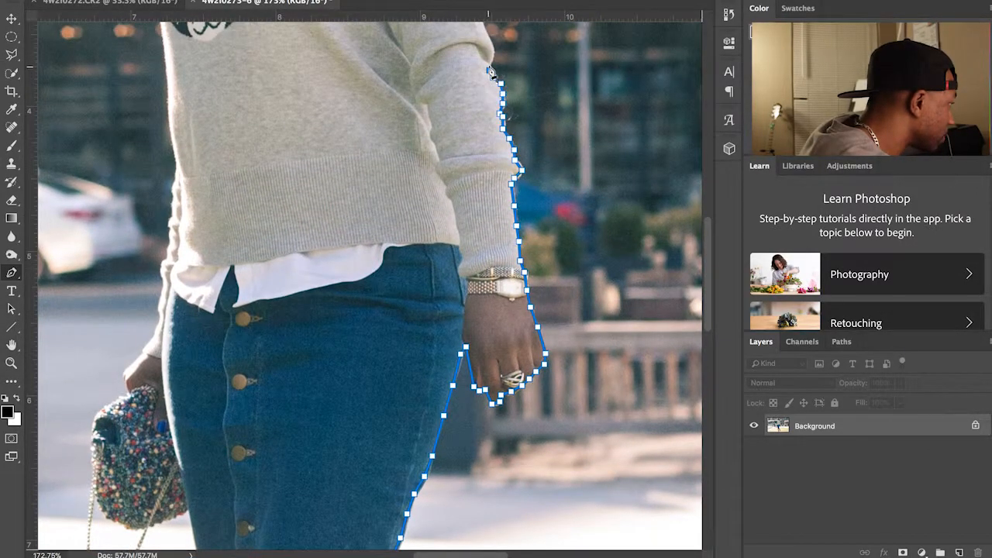
click(489, 49)
scroll(488, 51, up, 5)
click(486, 162)
click(471, 125)
click(468, 91)
scroll(470, 95, up, 3)
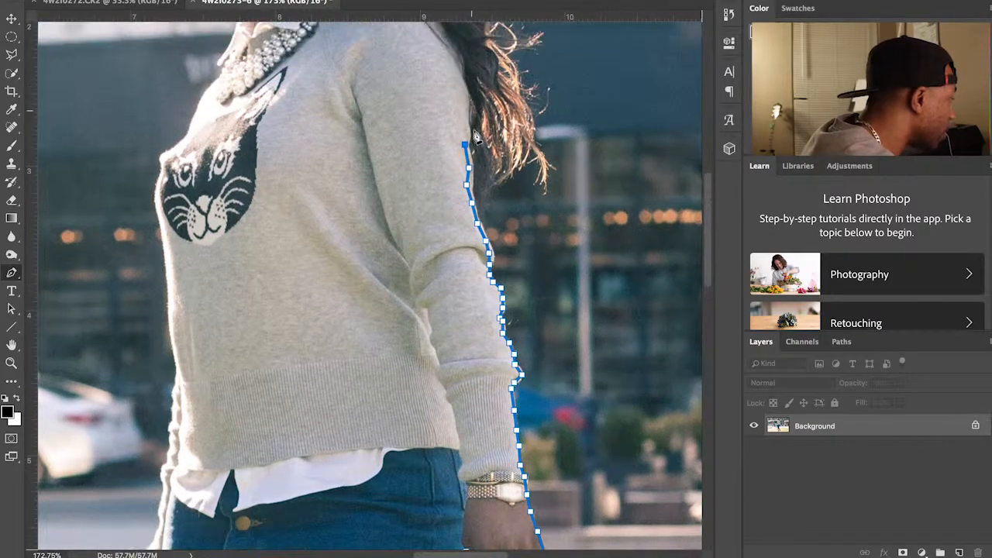
Step: Close off the sleeve top and trace along the tips and outer edge of her hair
click(466, 143)
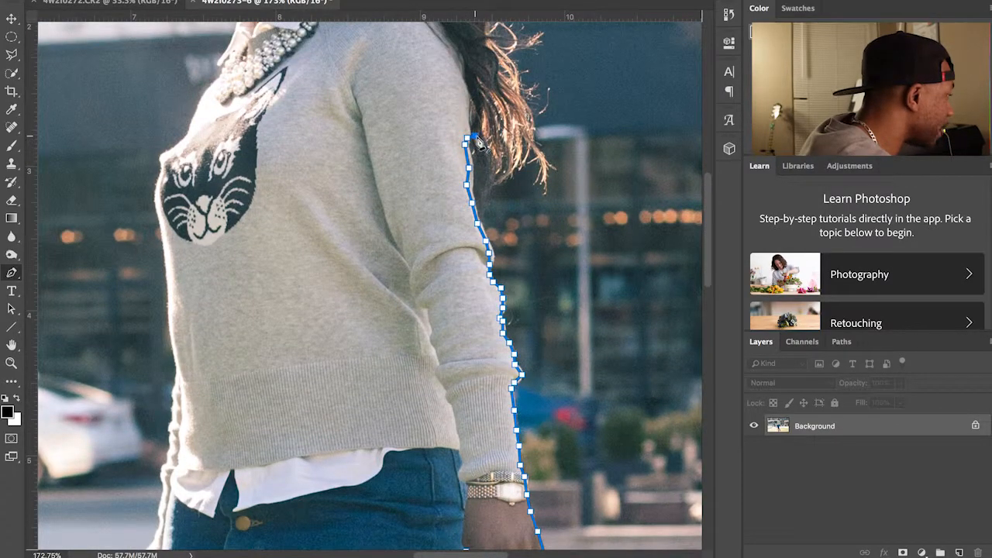
click(494, 165)
click(504, 171)
click(520, 165)
click(533, 145)
click(534, 126)
click(526, 106)
click(515, 84)
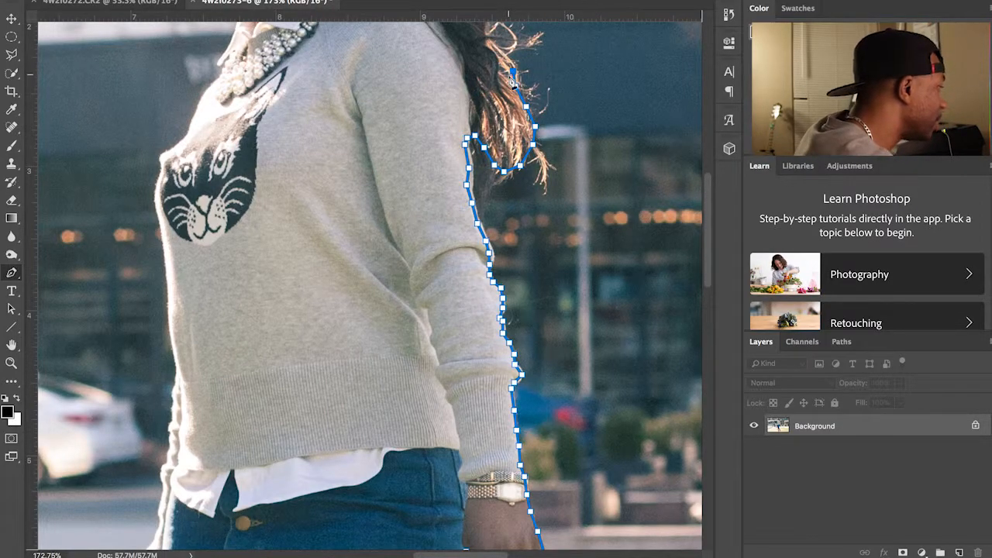
scroll(514, 116, up, 5)
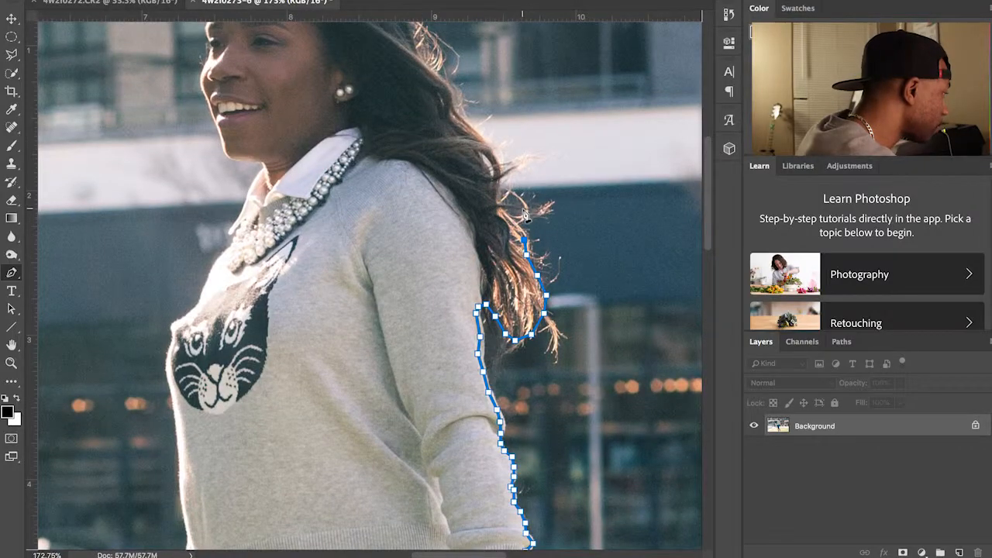
Step: Follow the hair edge upward and to the left with more anchors
click(508, 214)
click(501, 204)
click(495, 190)
click(499, 167)
click(497, 152)
click(481, 137)
click(468, 123)
click(455, 109)
click(449, 90)
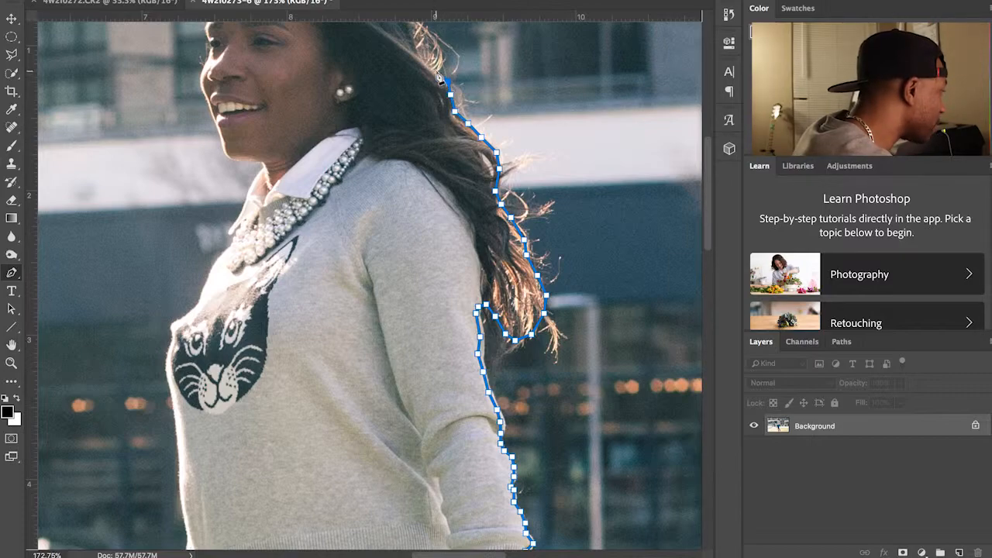
Step: Extend the path up the hair edge to the top of her head
drag(427, 68, 438, 120)
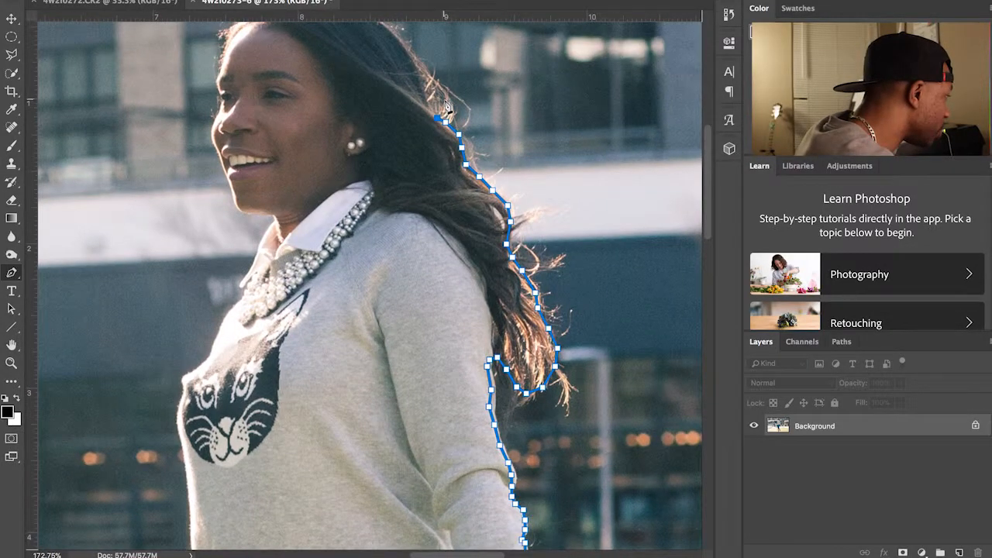
click(428, 104)
click(420, 84)
click(415, 64)
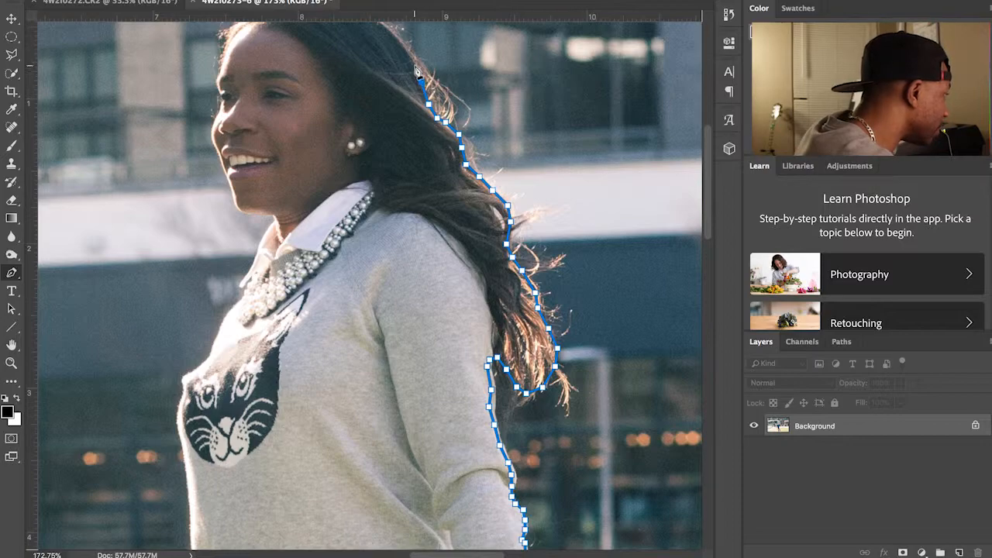
scroll(403, 101, up, 3)
click(403, 102)
click(392, 92)
click(380, 82)
click(374, 75)
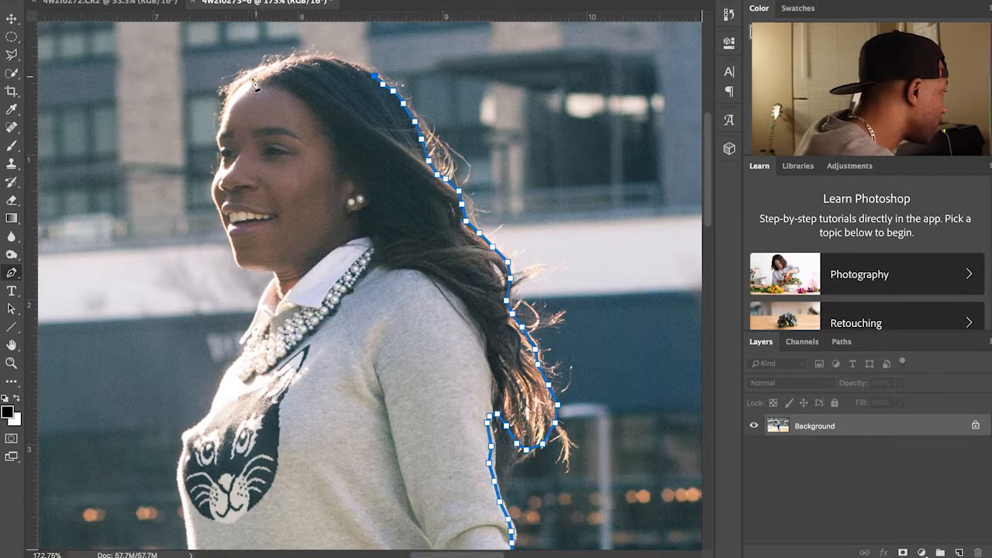
Step: Curve the path over the head, then down the forehead and face profile to the chin
mouse_move(220, 129)
mouse_down()
mouse_move(246, 203)
mouse_move(204, 240)
mouse_move(186, 243)
mouse_move(197, 174)
mouse_move(221, 147)
mouse_up()
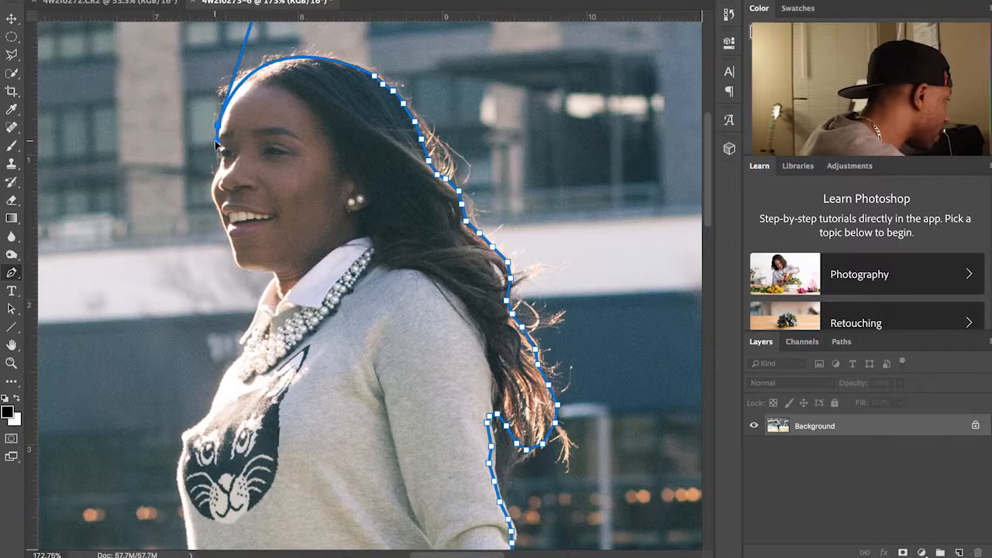
click(220, 152)
click(221, 167)
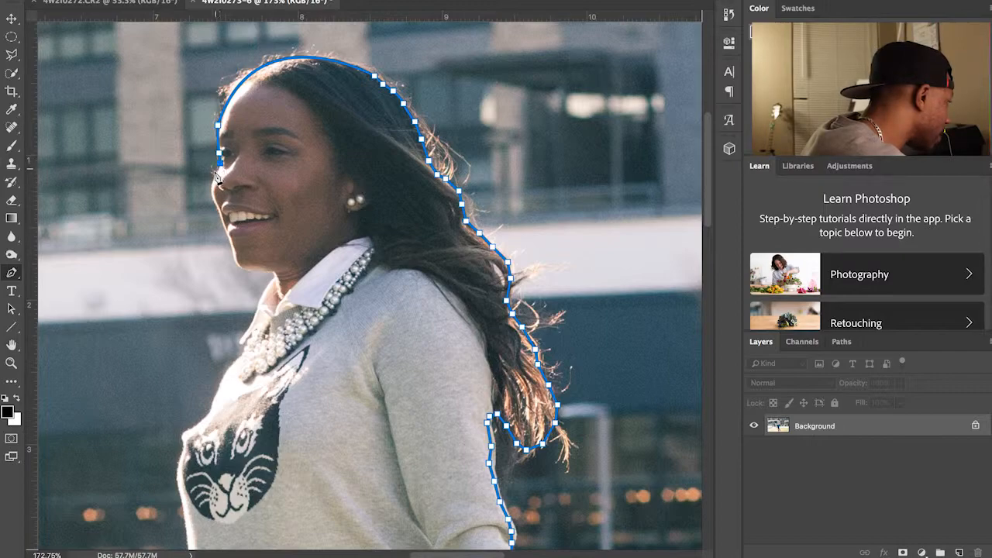
click(214, 175)
click(210, 189)
click(220, 210)
click(228, 243)
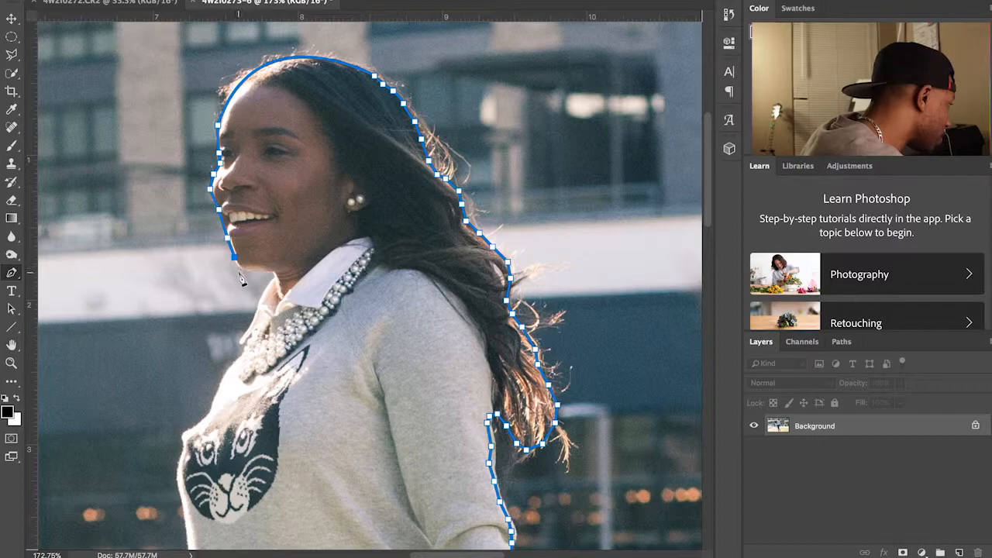
Step: Trace the path from the chin down the neck and chest to the sweater edge
mouse_move(265, 281)
mouse_down()
mouse_move(281, 263)
mouse_move(297, 277)
mouse_move(306, 270)
mouse_move(274, 292)
mouse_up()
click(263, 290)
click(257, 307)
click(250, 322)
click(244, 336)
click(237, 356)
click(226, 372)
click(211, 405)
click(185, 434)
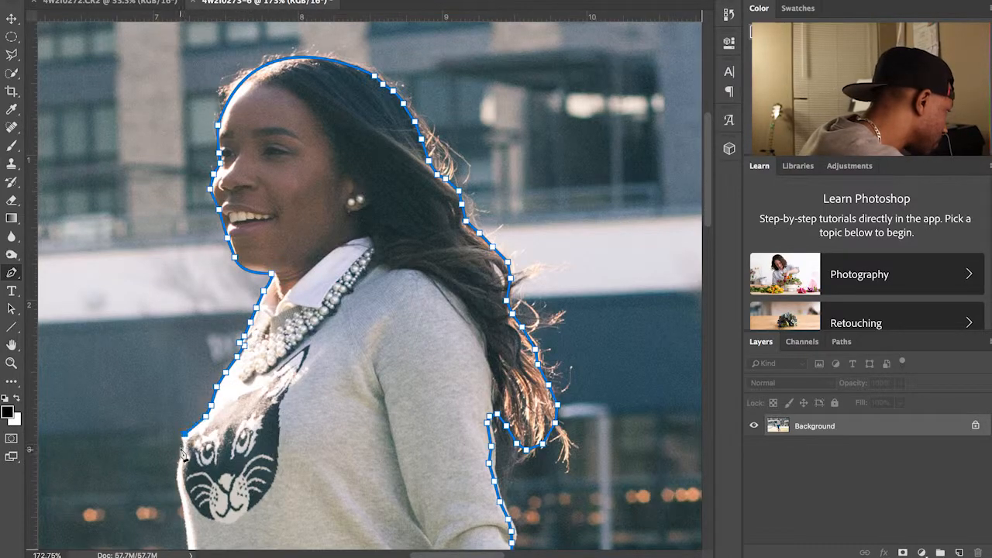
scroll(186, 465, down, 3)
click(186, 405)
drag(194, 427, 192, 447)
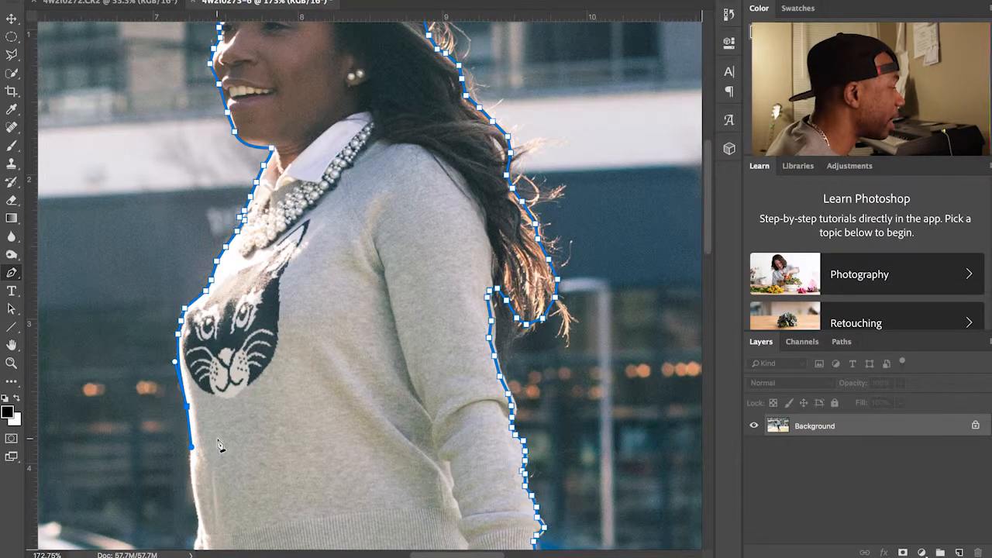
Step: Continue the outline down the sweater edge, arm and hand
drag(303, 406, 328, 318)
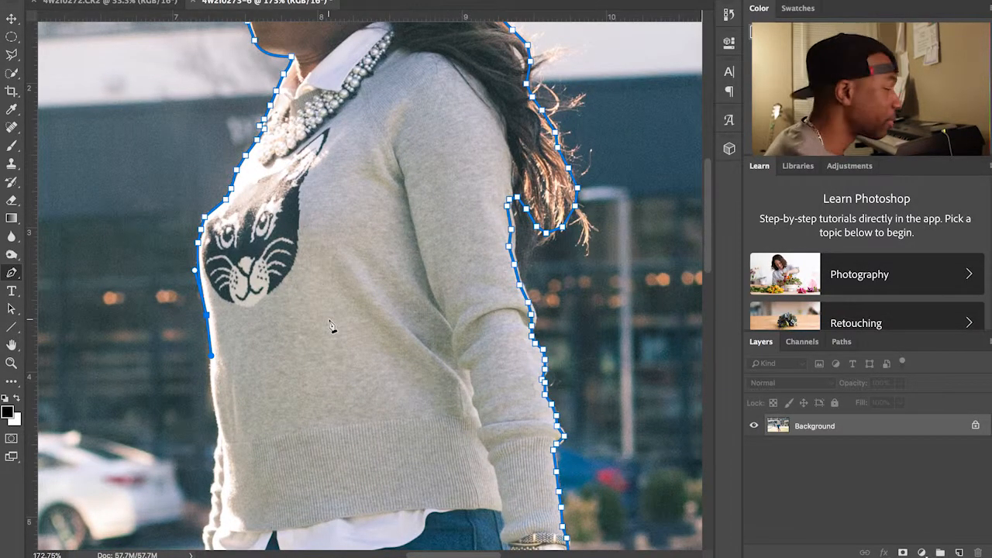
click(211, 365)
click(213, 391)
click(216, 411)
click(220, 427)
click(215, 451)
click(212, 477)
click(209, 495)
drag(219, 524, 220, 430)
click(209, 422)
click(208, 444)
click(205, 462)
click(202, 481)
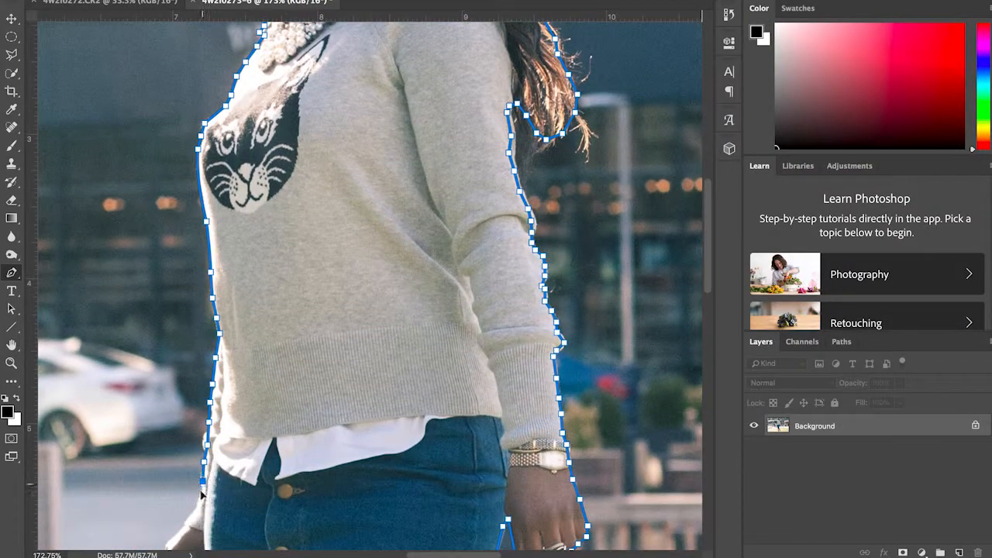
Step: Curve the outline around the handbag and its strap
drag(181, 508, 221, 464)
drag(188, 482, 195, 446)
click(197, 488)
click(194, 507)
drag(195, 509, 210, 398)
click(207, 465)
drag(269, 426, 298, 364)
Step: Trace the skirt edge down toward the legs, undoing one misplaced point
click(341, 539)
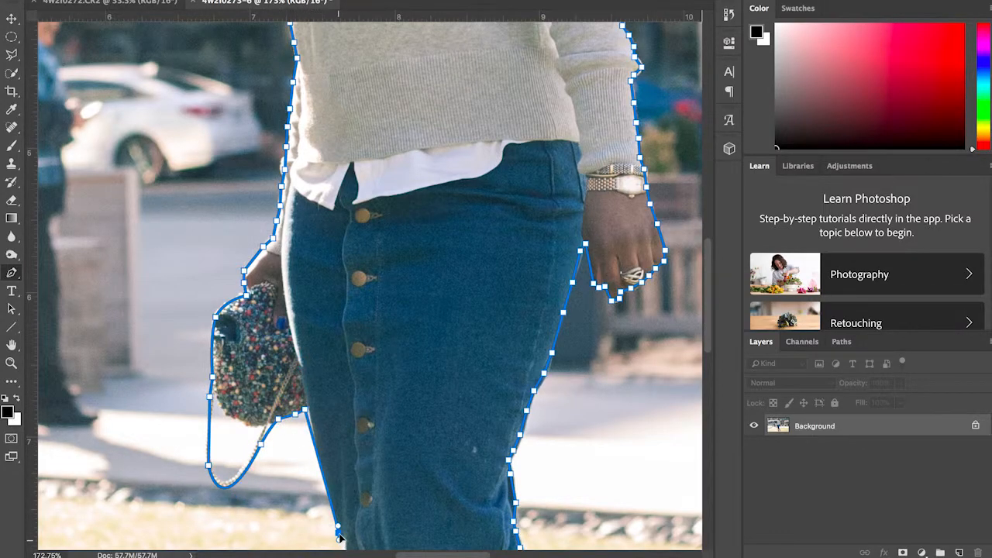
key(super+z)
click(312, 434)
click(321, 462)
click(329, 496)
drag(333, 499, 358, 358)
click(375, 419)
click(379, 438)
click(385, 461)
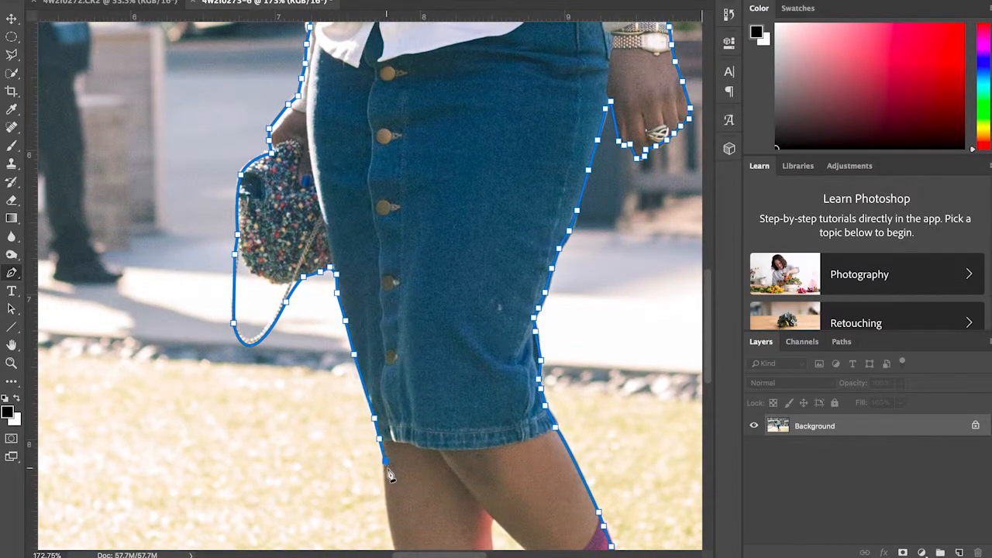
Step: Trace down the leg and sock and around the pink boot's heel and sole
scroll(390, 469, down, 5)
drag(408, 459, 413, 482)
scroll(412, 483, down, 5)
click(450, 441)
scroll(449, 441, down, 5)
drag(437, 411, 425, 436)
click(405, 449)
click(390, 463)
click(399, 479)
click(421, 483)
click(454, 479)
click(485, 475)
click(491, 465)
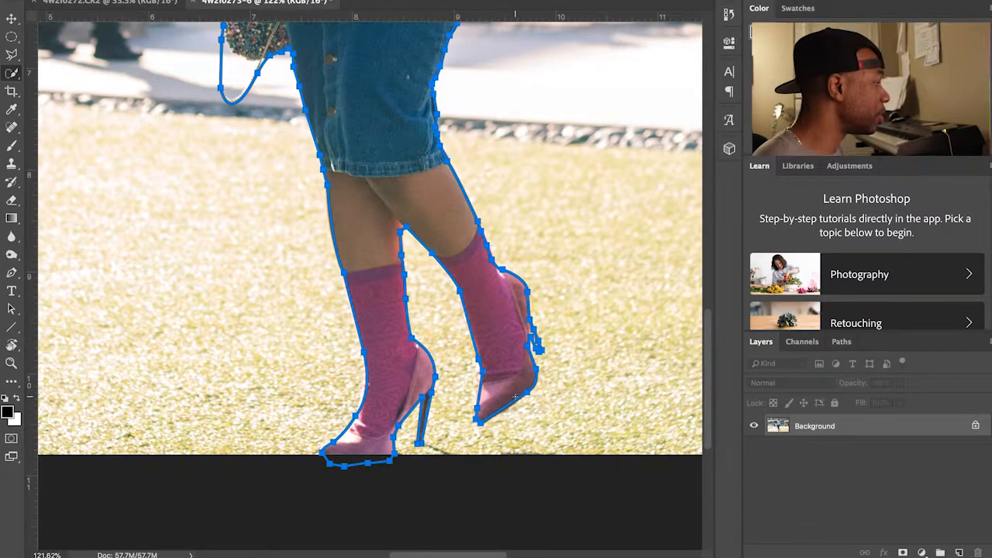
Step: Zoom out to view the completed outline and reselect the Pen tool
scroll(515, 397, down, 5)
scroll(515, 397, down, 2)
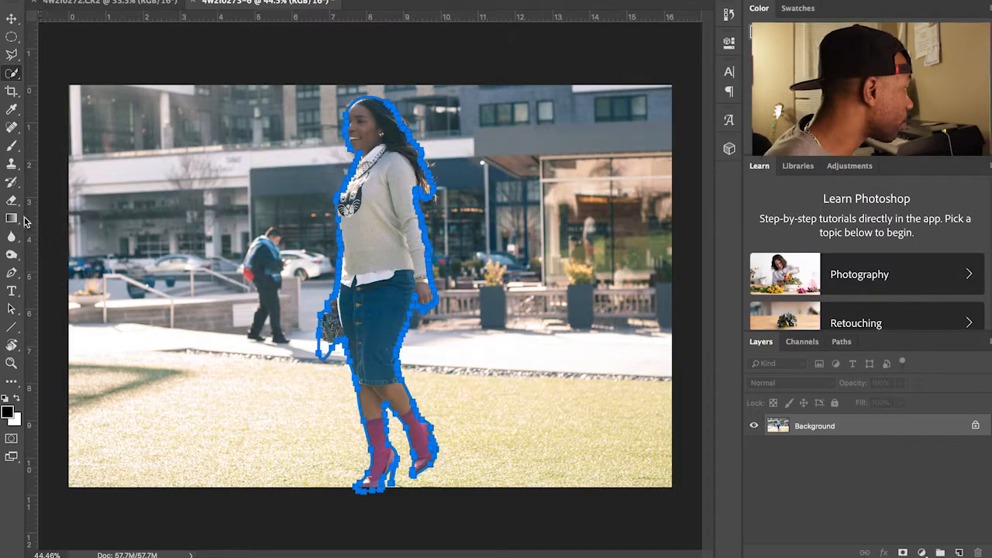
click(12, 272)
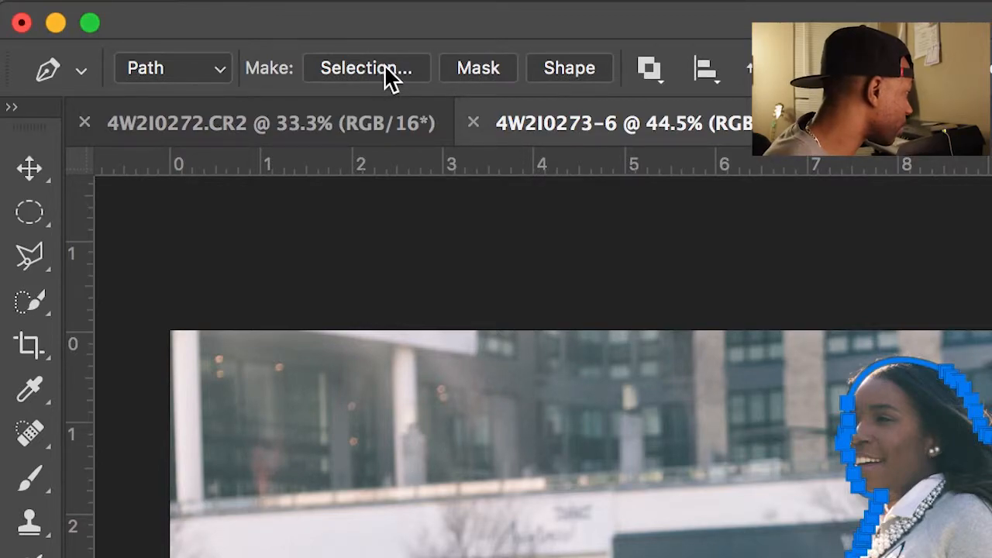
Step: Convert the closed pen path into a selection with a 1 px feather radius
click(384, 66)
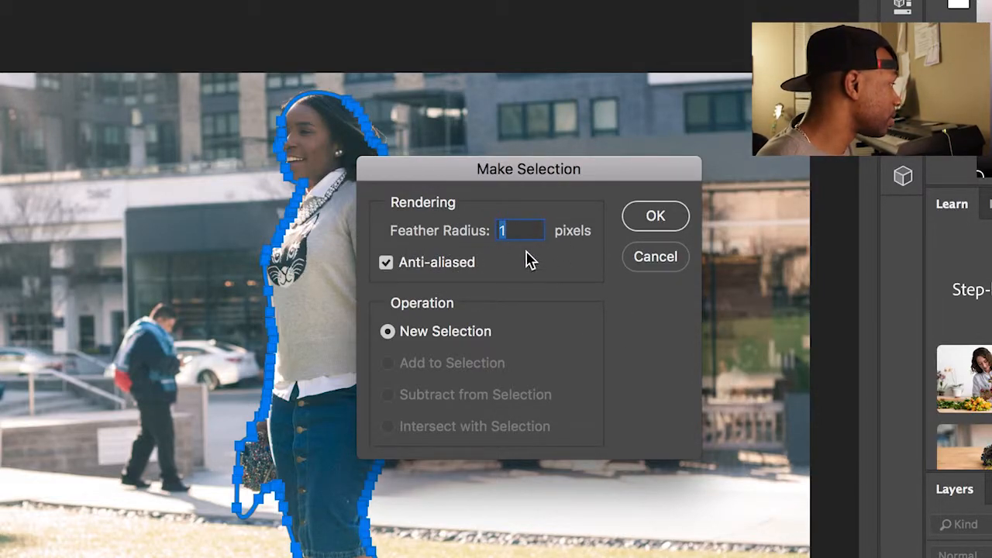
click(655, 216)
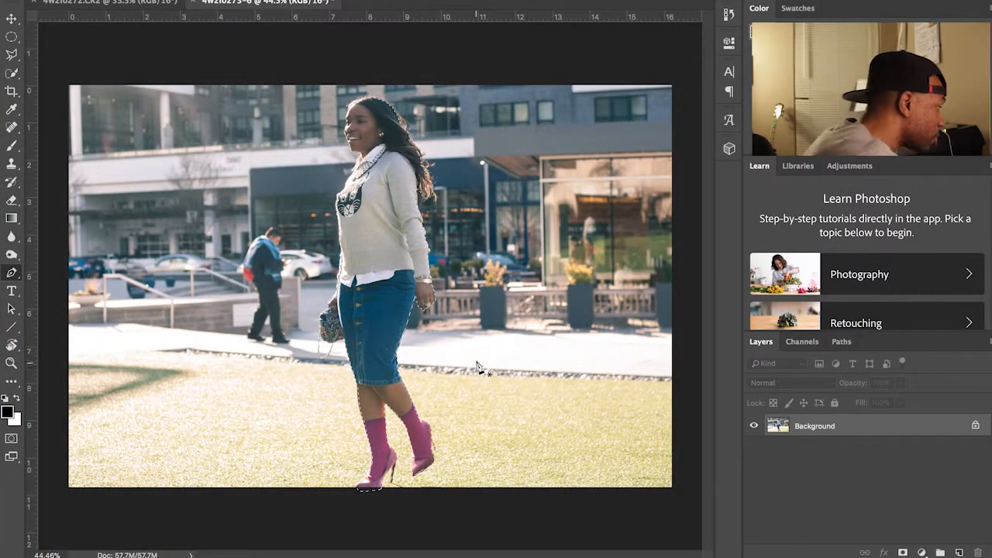
scroll(471, 335, up, 2)
scroll(470, 335, up, 3)
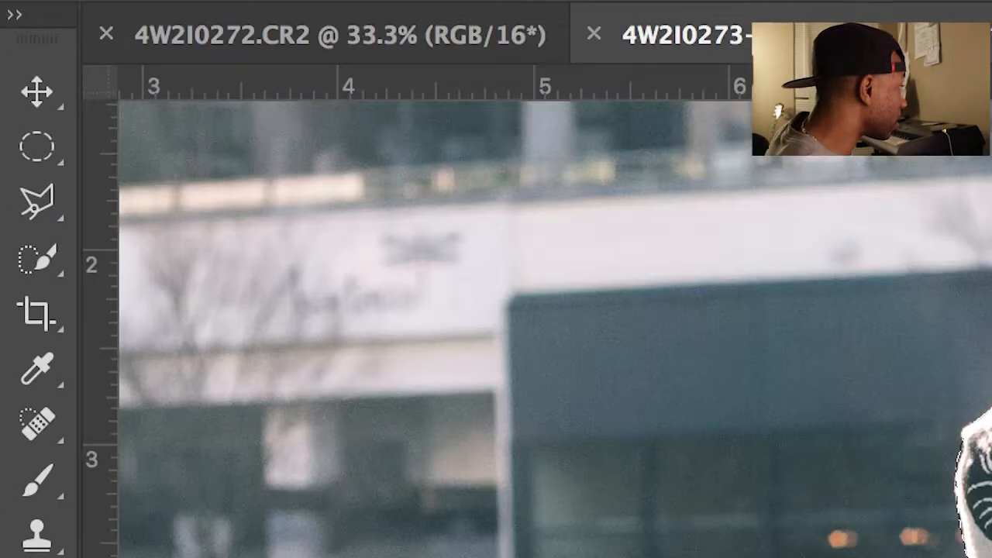
click(37, 258)
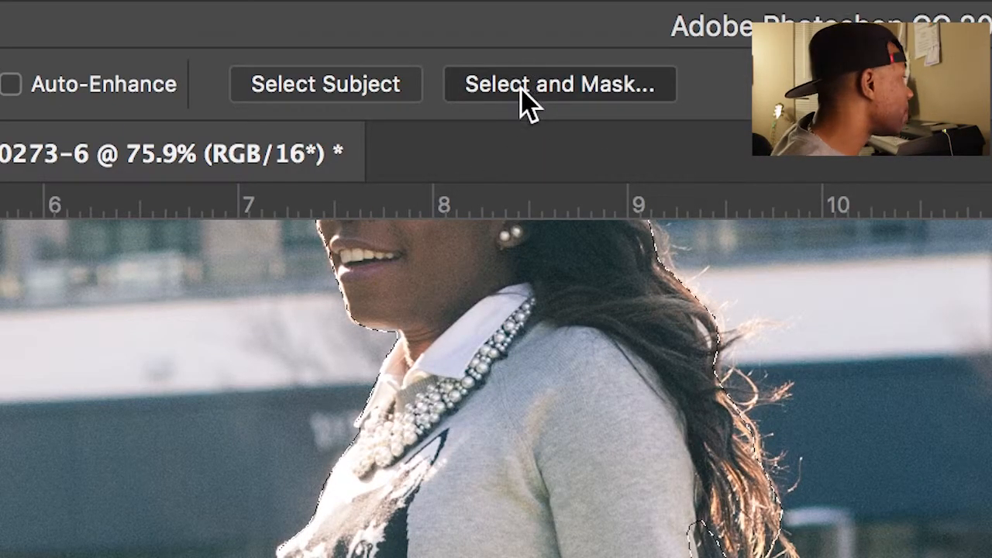
Step: In Select and Mask, brush the bag strap with a smaller Refine Edge brush and apply
click(527, 85)
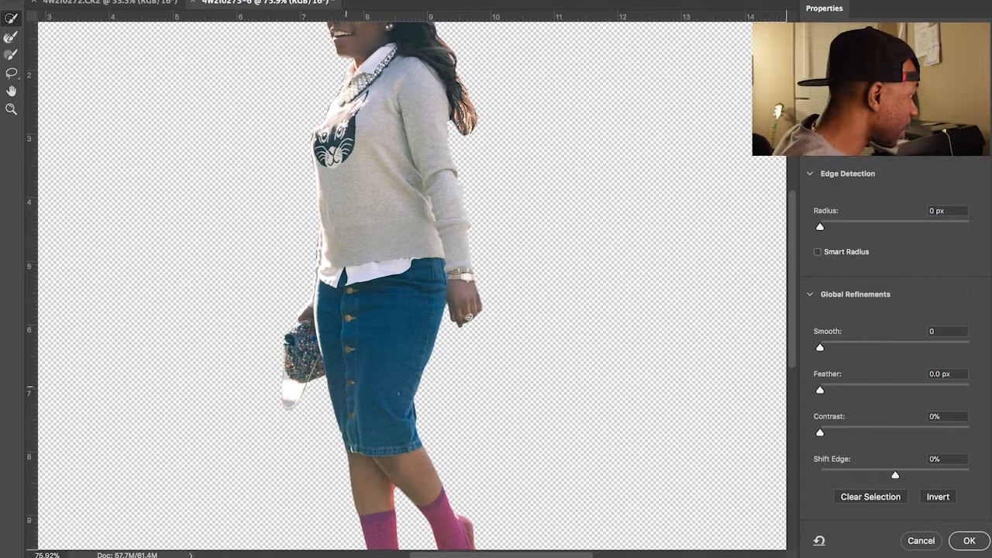
scroll(335, 428, up, 5)
drag(325, 428, 457, 324)
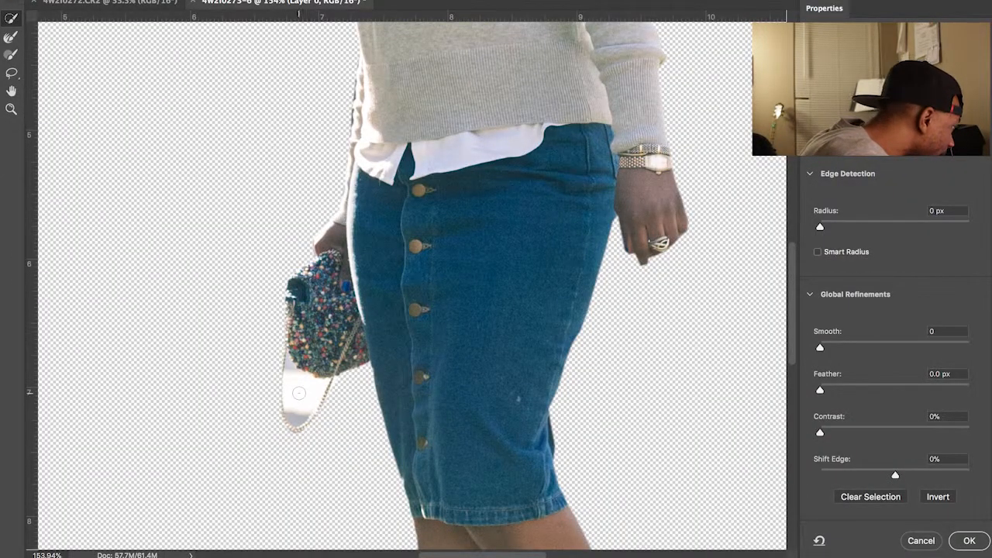
click(298, 389)
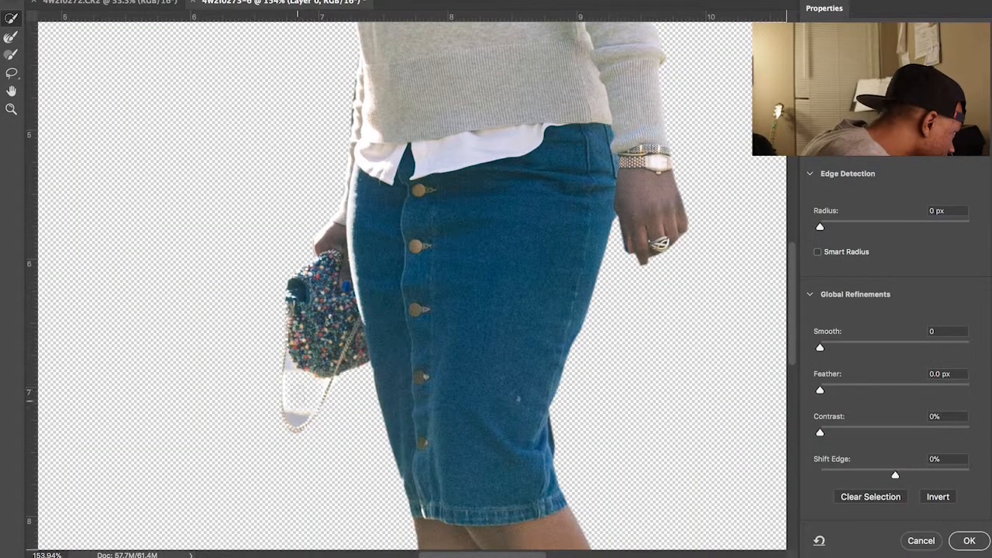
key([)
drag(295, 416, 294, 374)
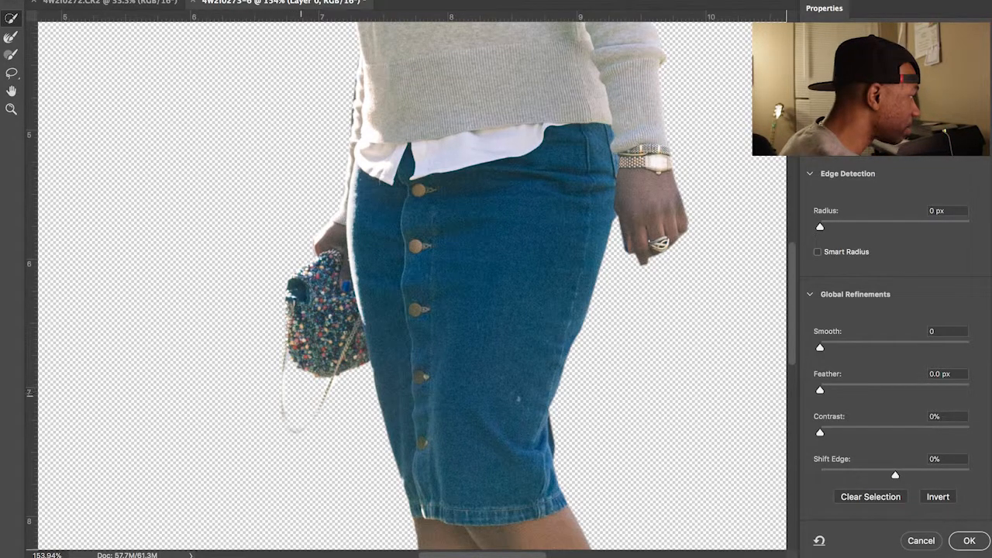
scroll(304, 401, down, 5)
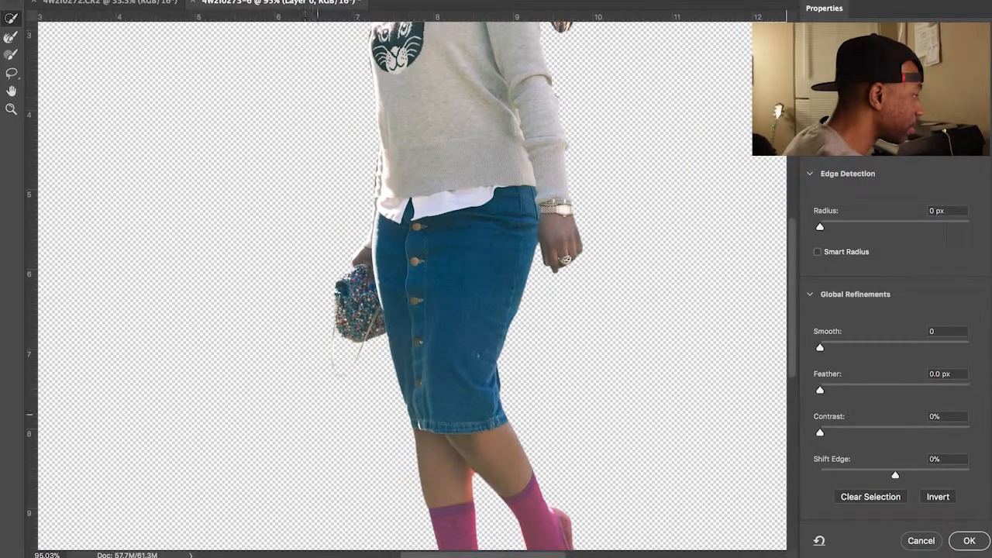
scroll(372, 364, down, 4)
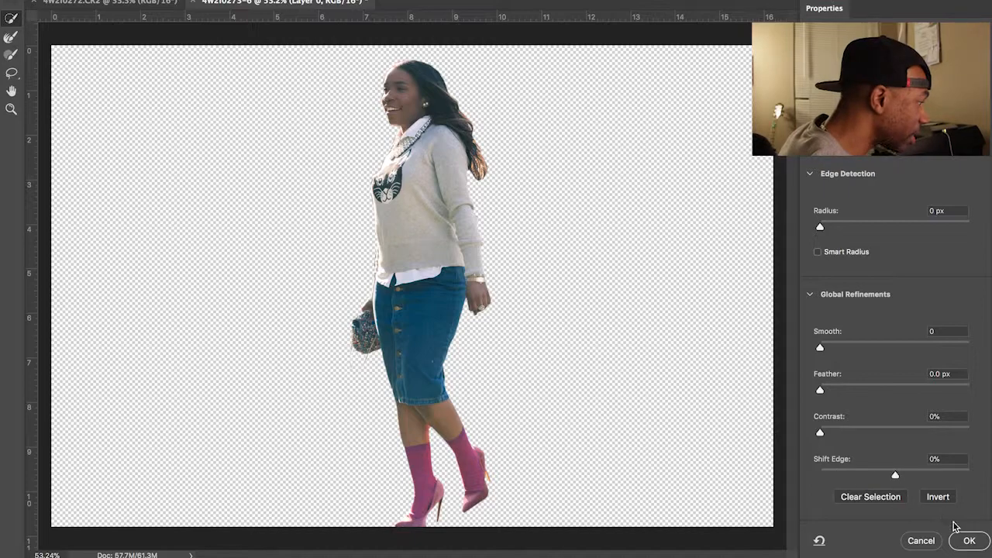
click(968, 540)
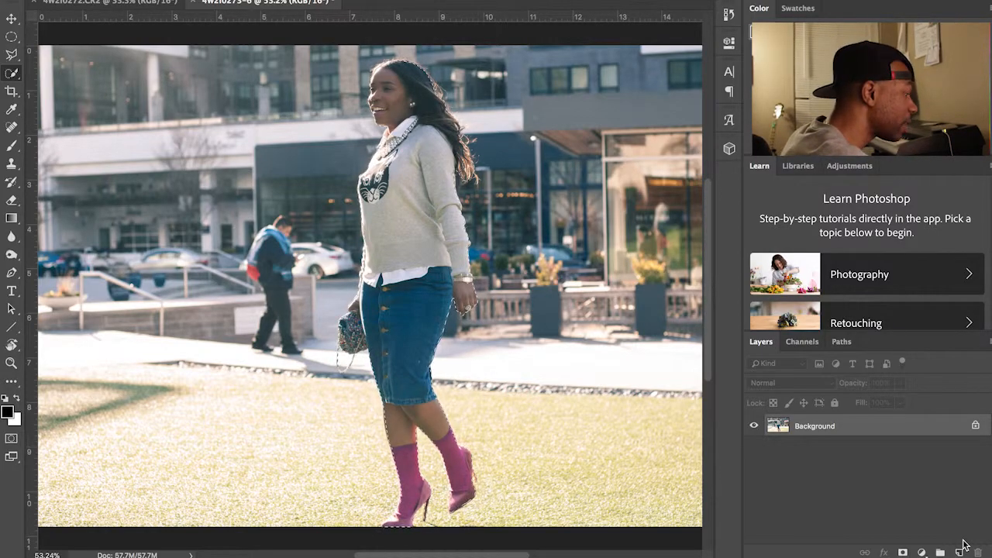
Step: Copy the selected woman onto Layer 1 and hide the original background
key(ctrl+j)
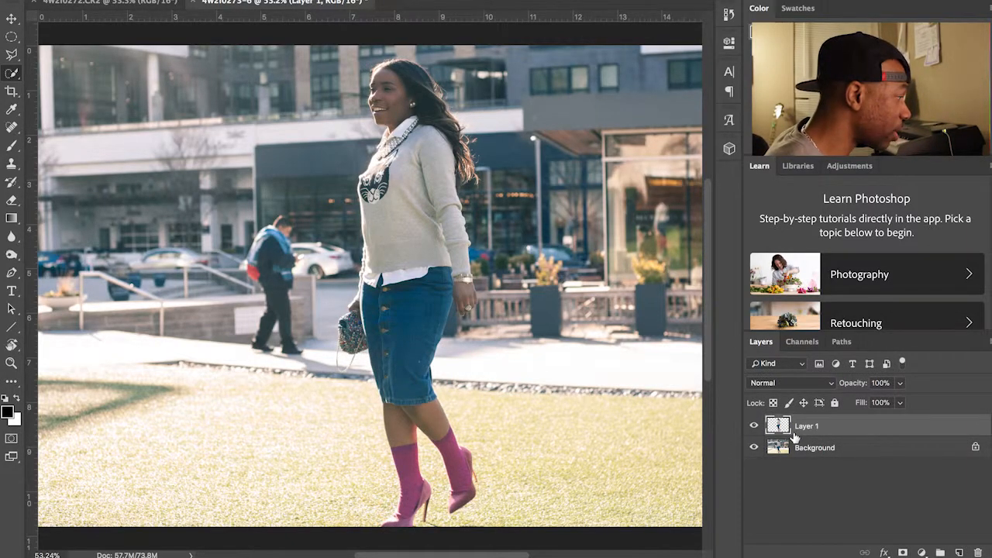
click(754, 448)
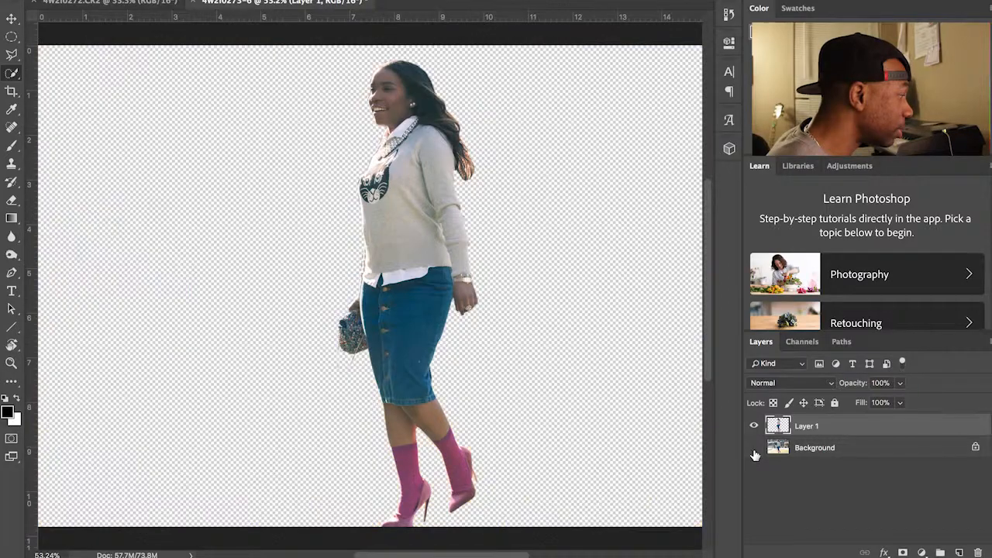
click(754, 448)
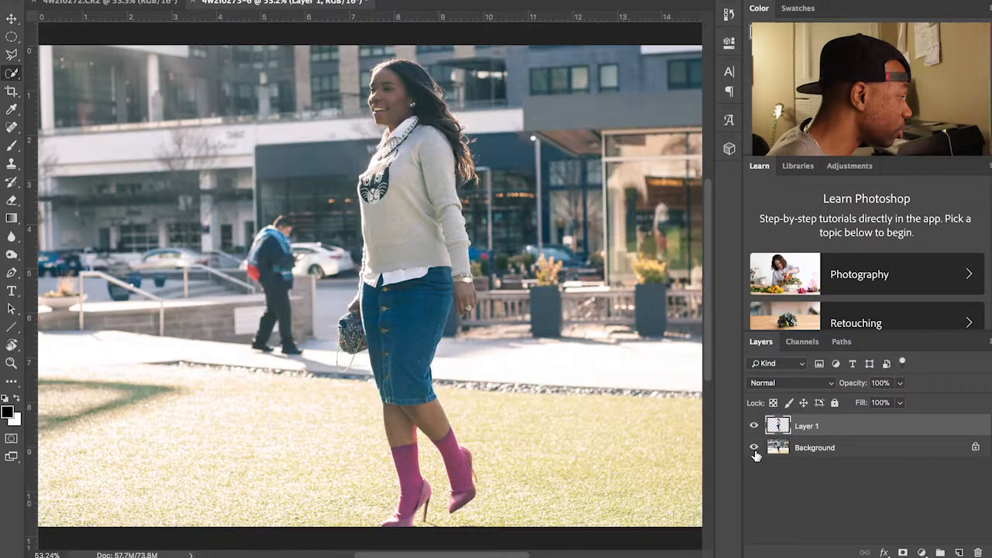
click(754, 450)
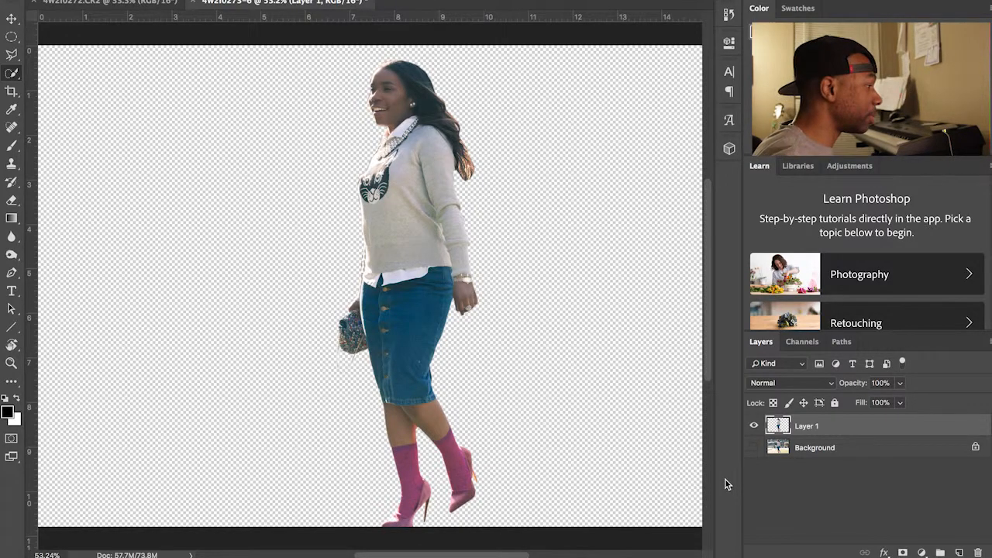
Step: Unlock the background into Layer 0 and keep it hidden
click(974, 447)
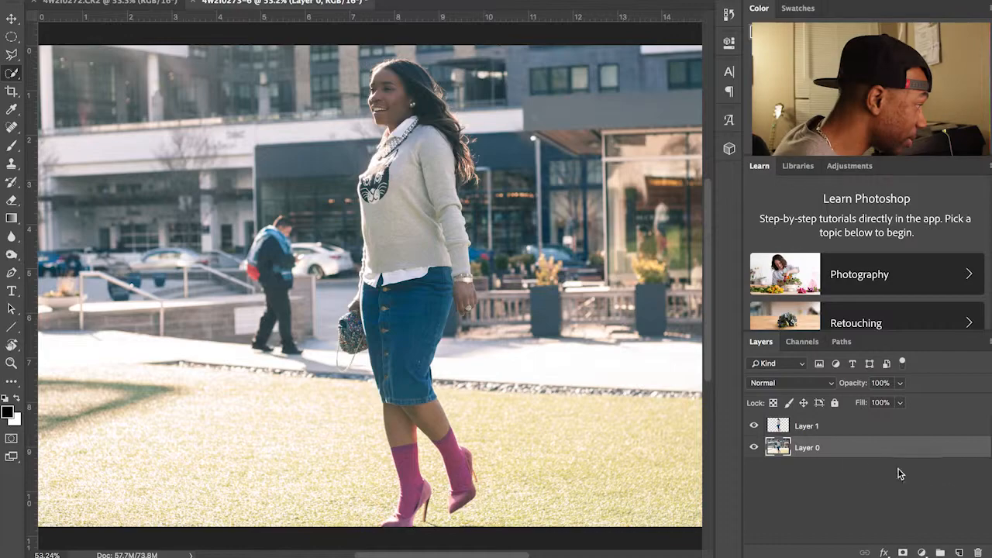
click(753, 449)
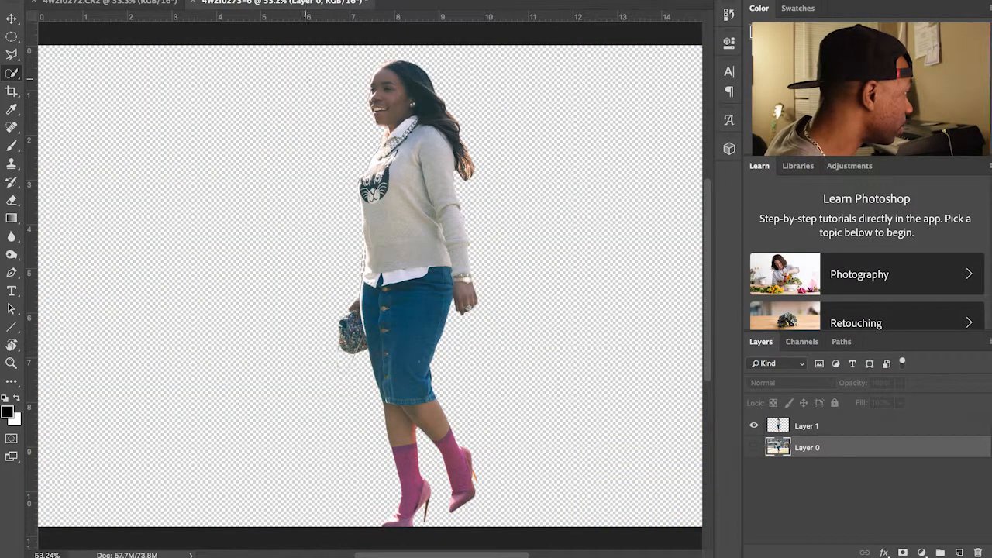
click(157, 11)
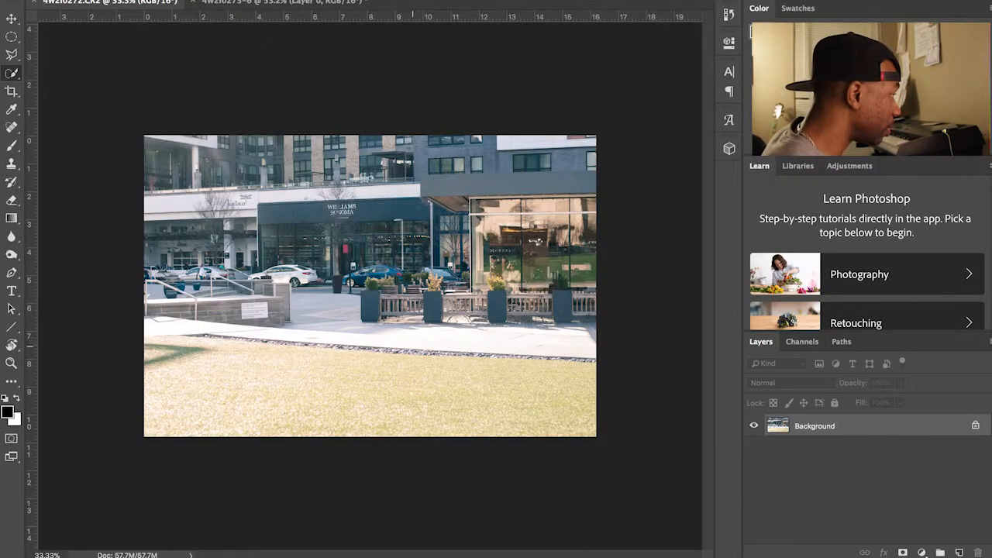
Step: Unlock the street photo's background layer and rename it 'Background'
click(975, 426)
double_click(807, 426)
text(Bac)
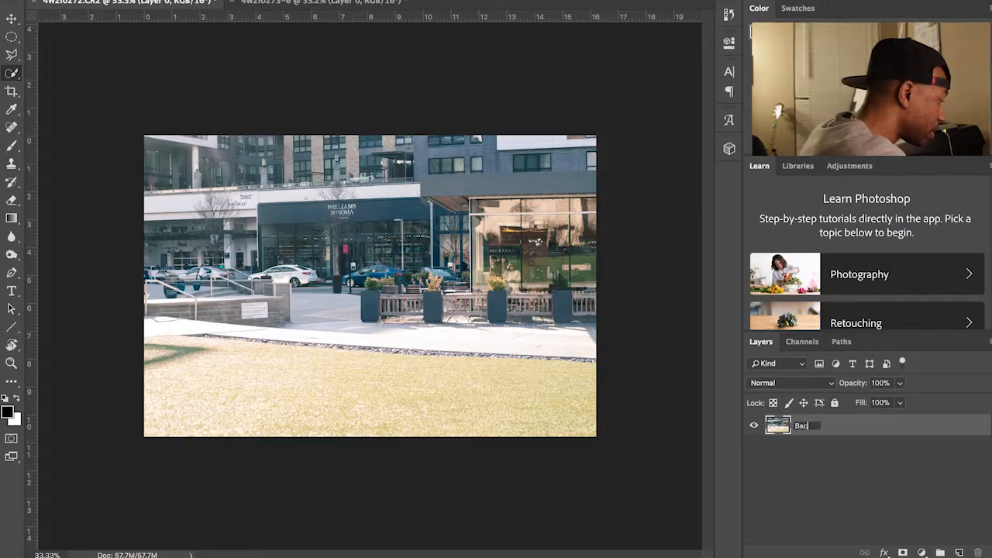
text(kground)
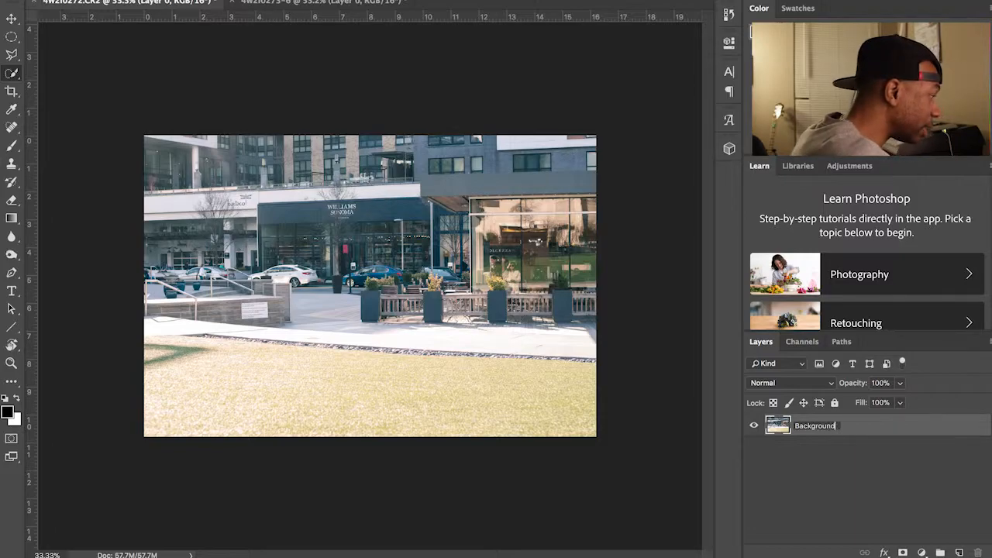
key(Return)
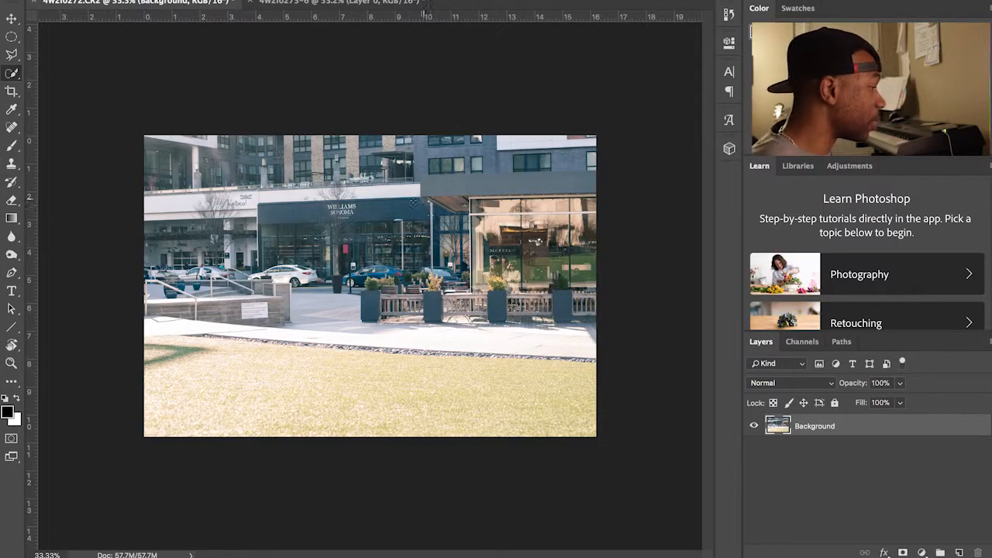
click(306, 12)
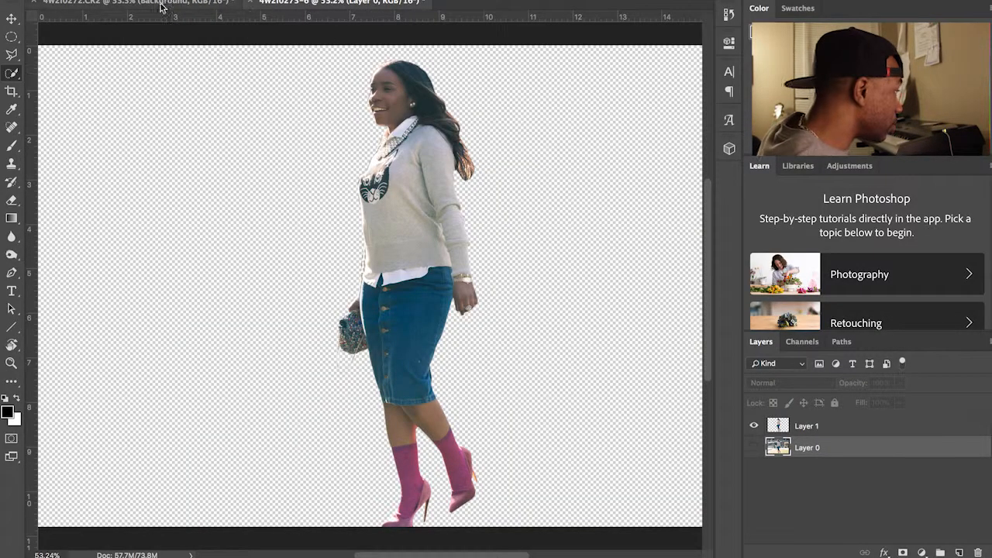
Step: Drag the cut-out woman into the street photo with the Move tool and shift her right
click(13, 22)
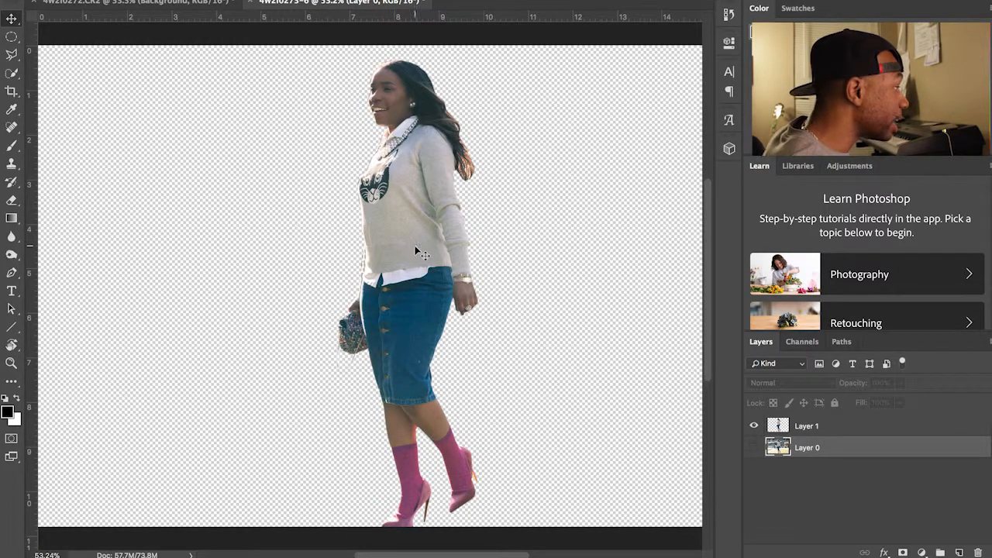
drag(389, 221, 177, 2)
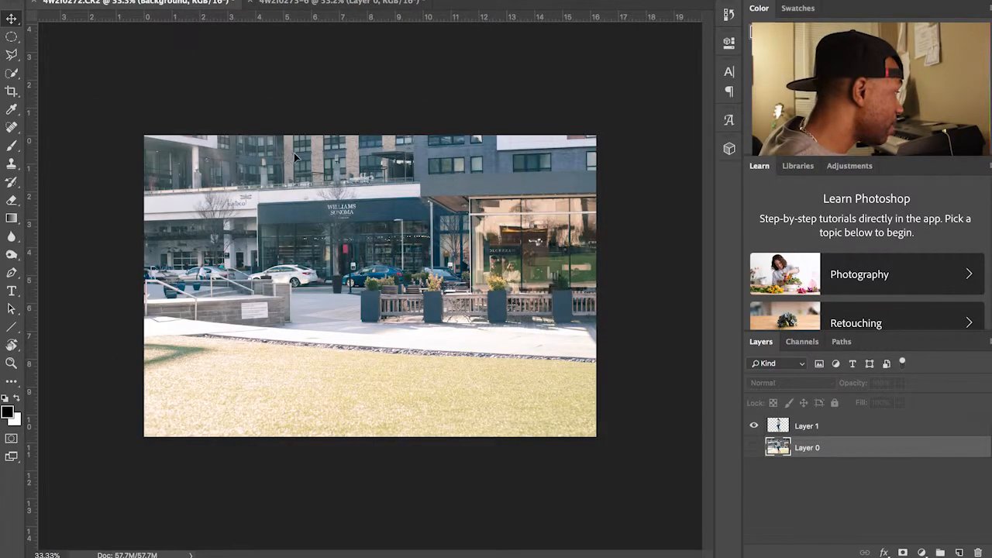
drag(358, 266, 358, 267)
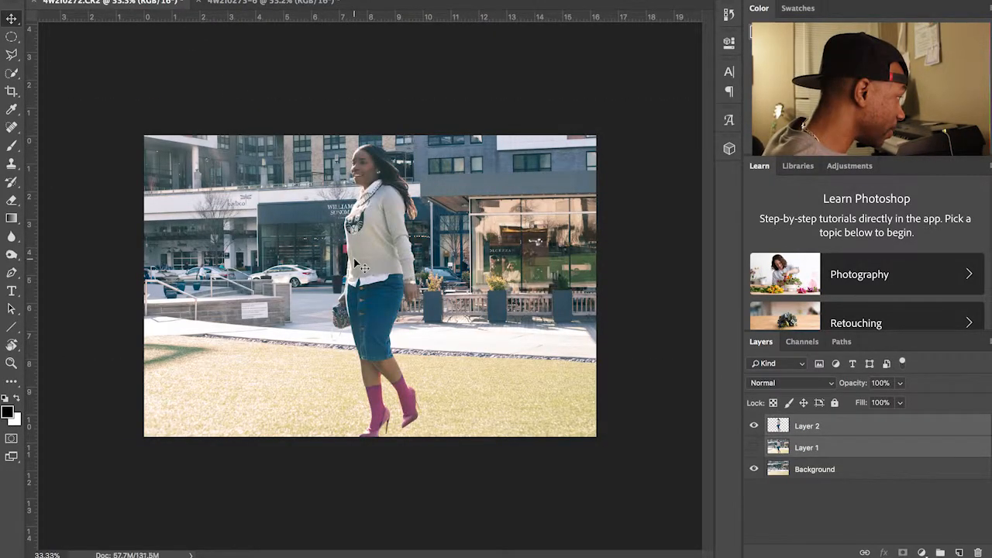
drag(358, 266, 538, 281)
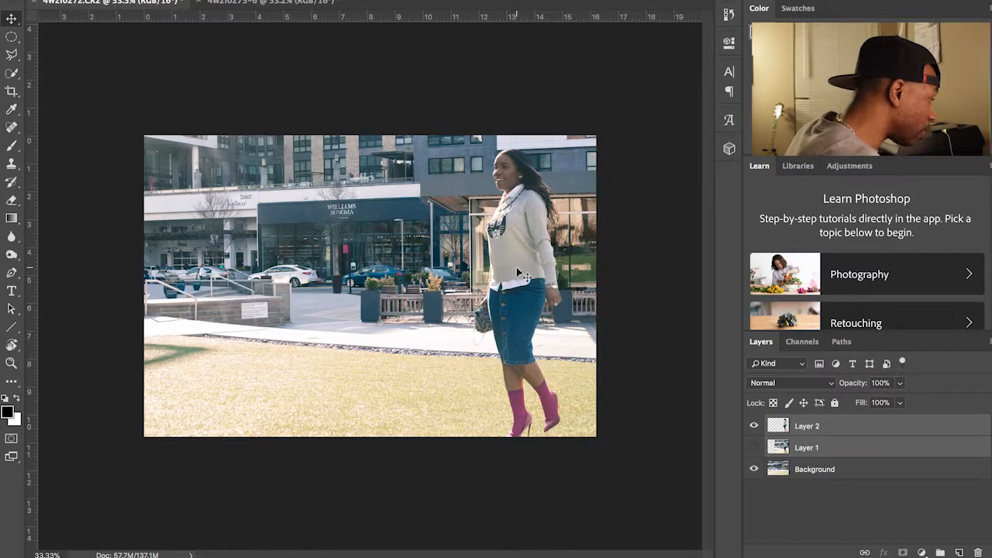
Step: Nudge the woman slightly right and down, then select the Background layer
drag(524, 273, 520, 267)
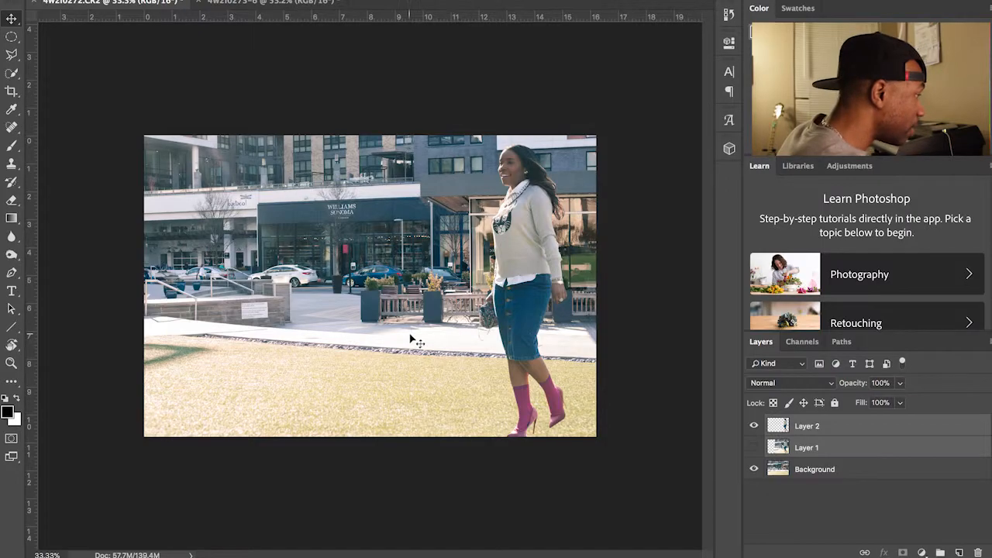
click(845, 477)
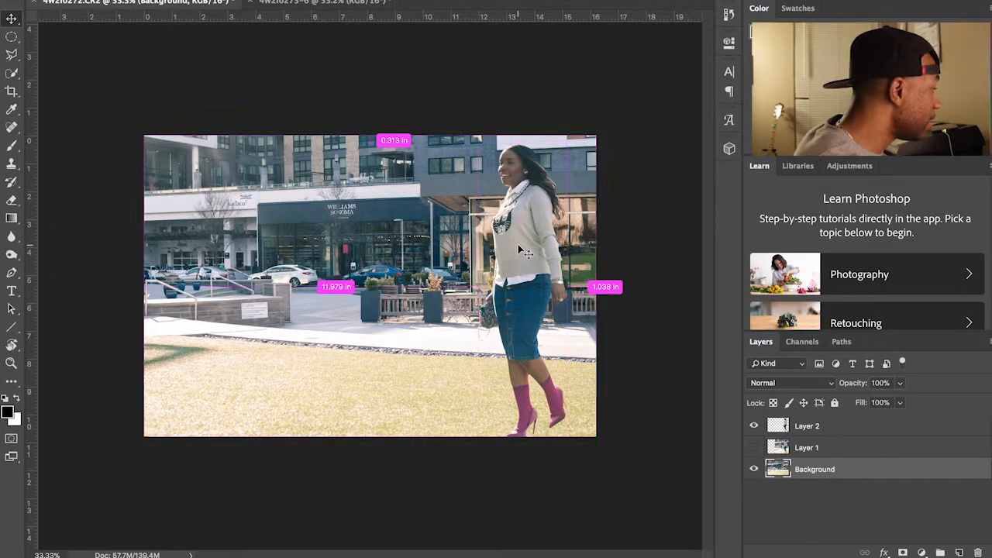
Step: Free-transform the street Background larger than the canvas and shift it into place
key(ctrl+t)
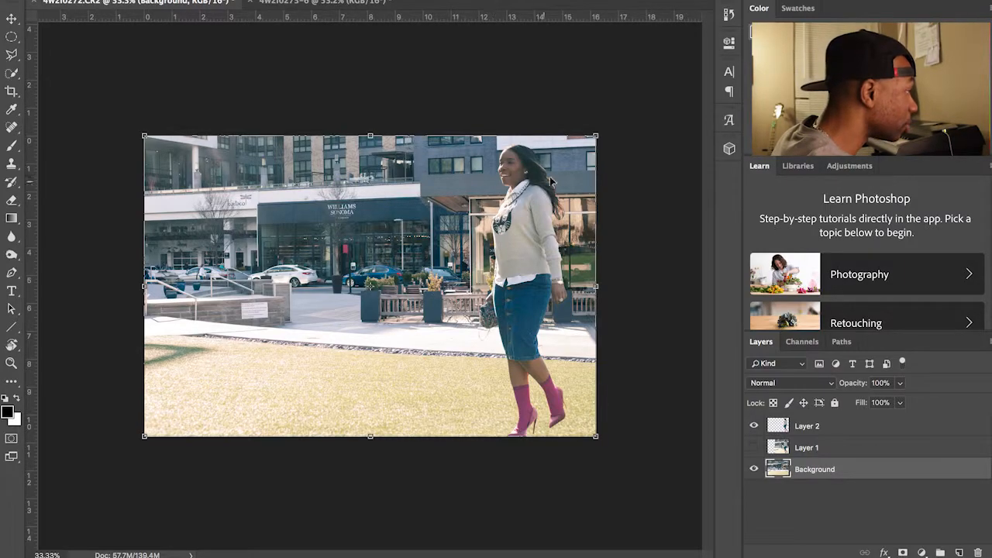
drag(595, 136, 612, 125)
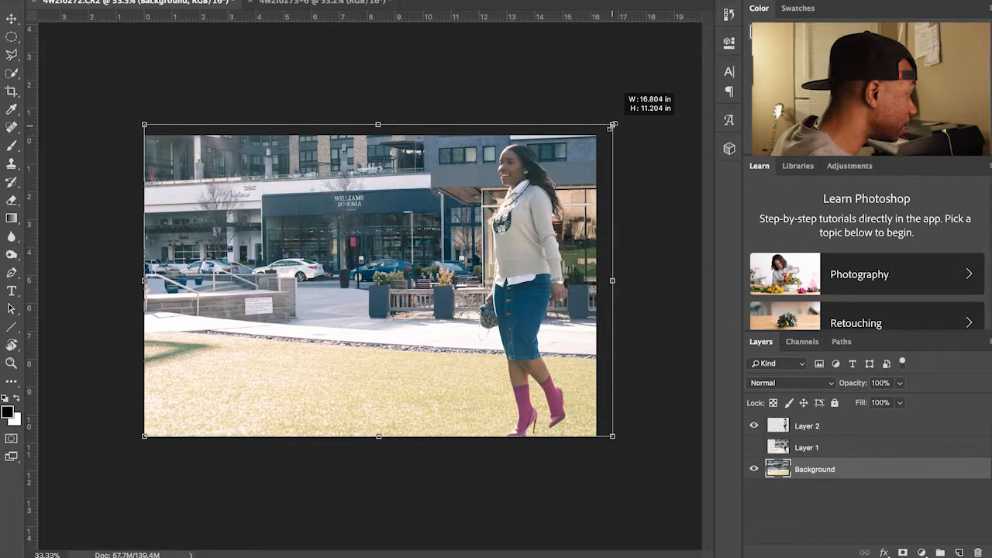
drag(612, 125, 646, 102)
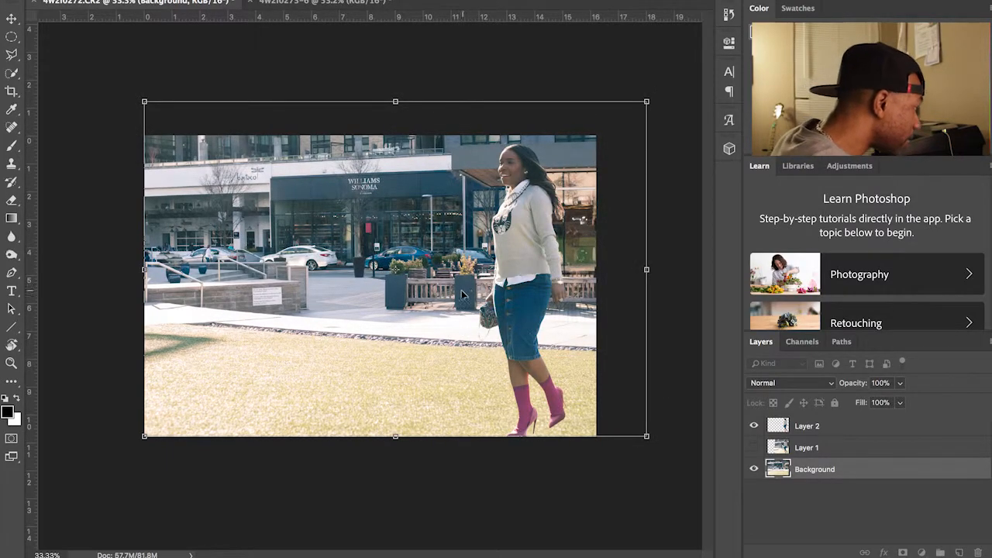
drag(416, 317, 379, 326)
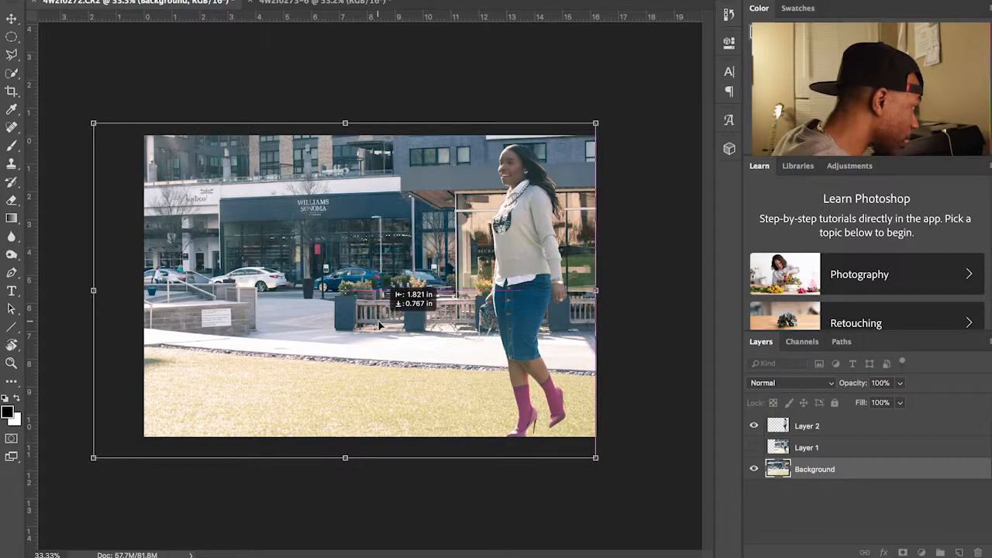
drag(378, 325, 380, 322)
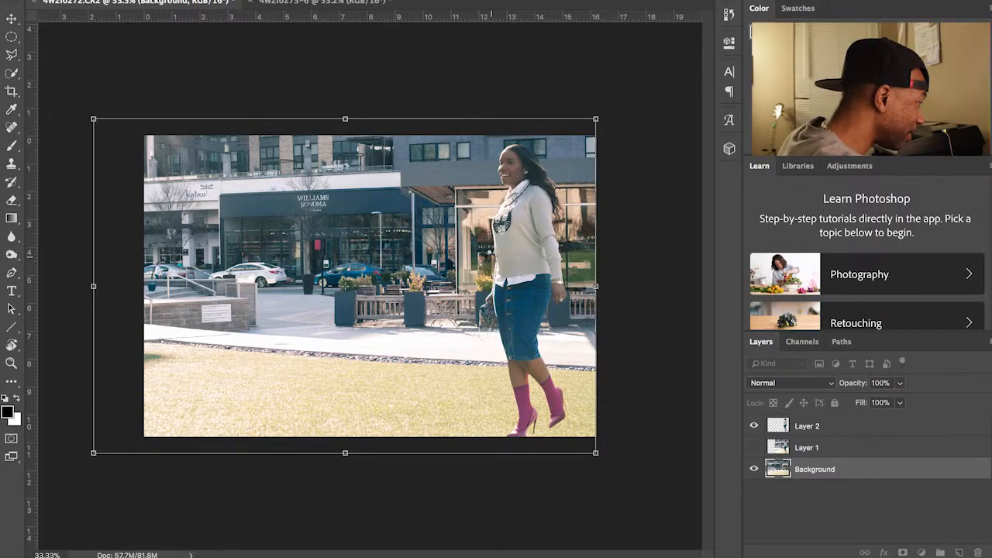
key(Return)
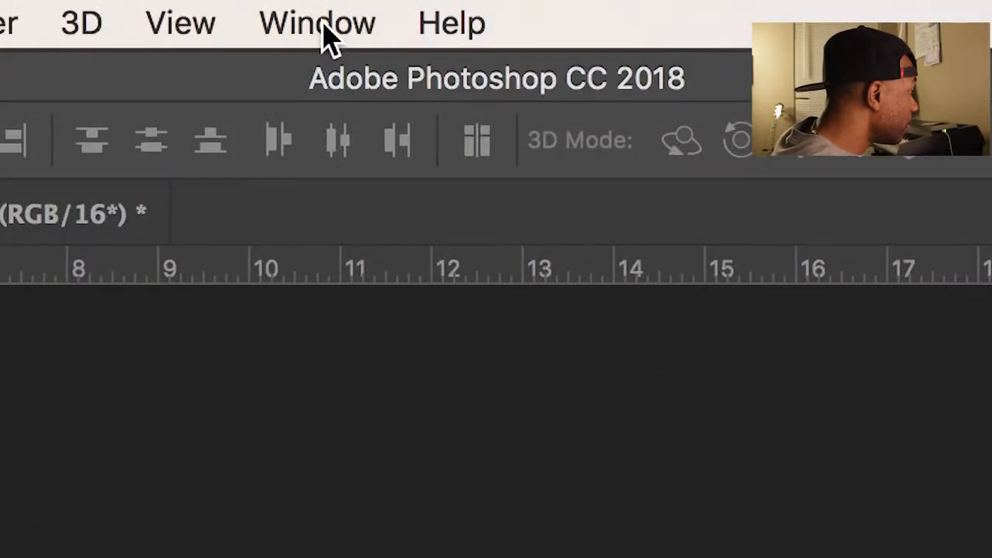
click(326, 31)
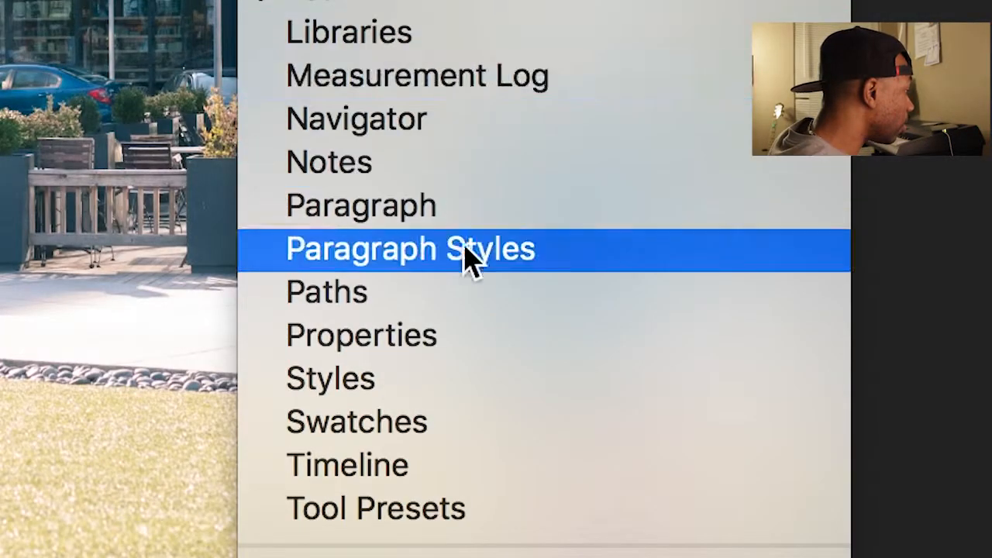
Step: Open the Timeline panel and create a video timeline from the layers
click(429, 472)
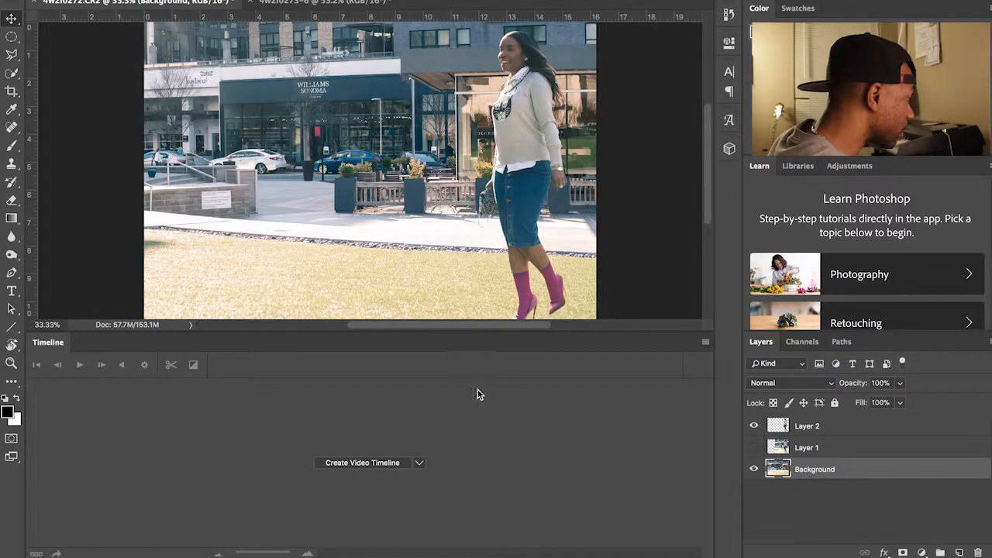
click(357, 464)
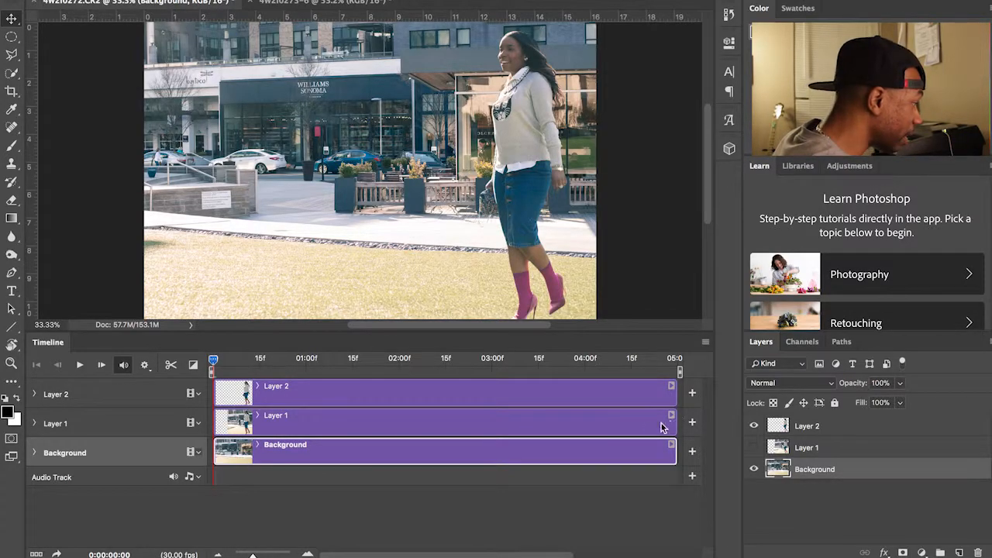
click(282, 393)
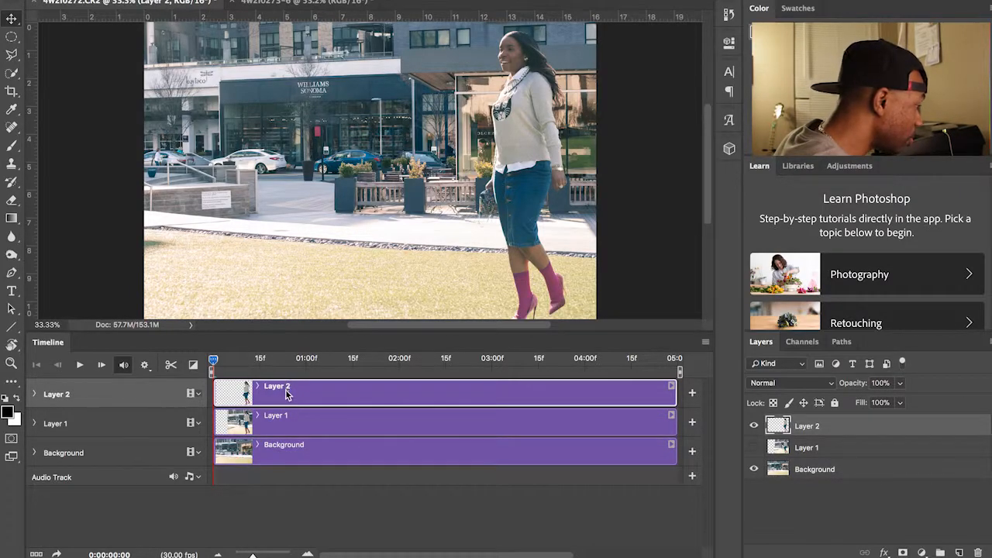
Step: Rename Layer 2 to the model's first name and expand its timeline track properties
double_click(806, 425)
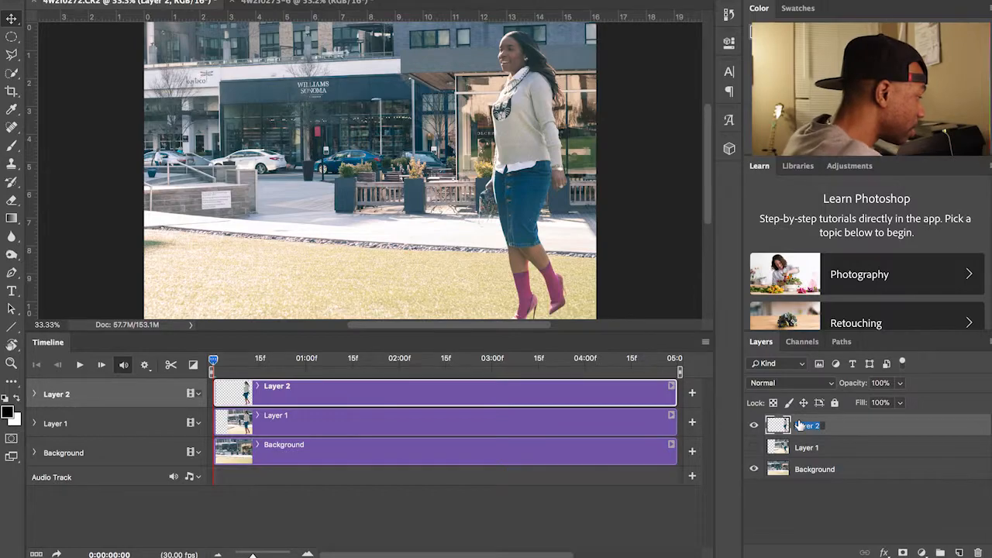
text(Kim)
key(Return)
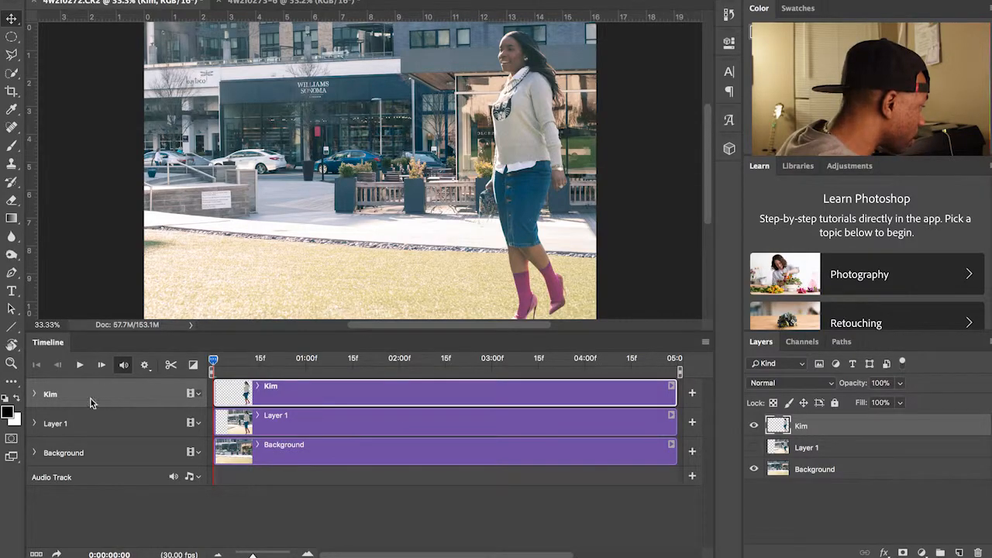
click(34, 394)
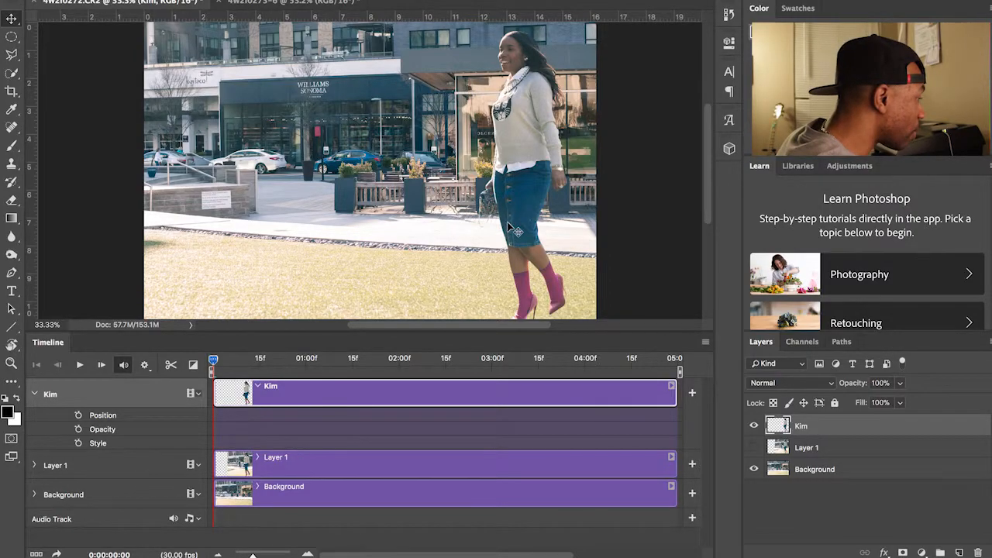
Step: Scale Kim down slightly, nudge her right, and add a Position keyframe at frame 0
scroll(507, 242, down, 2)
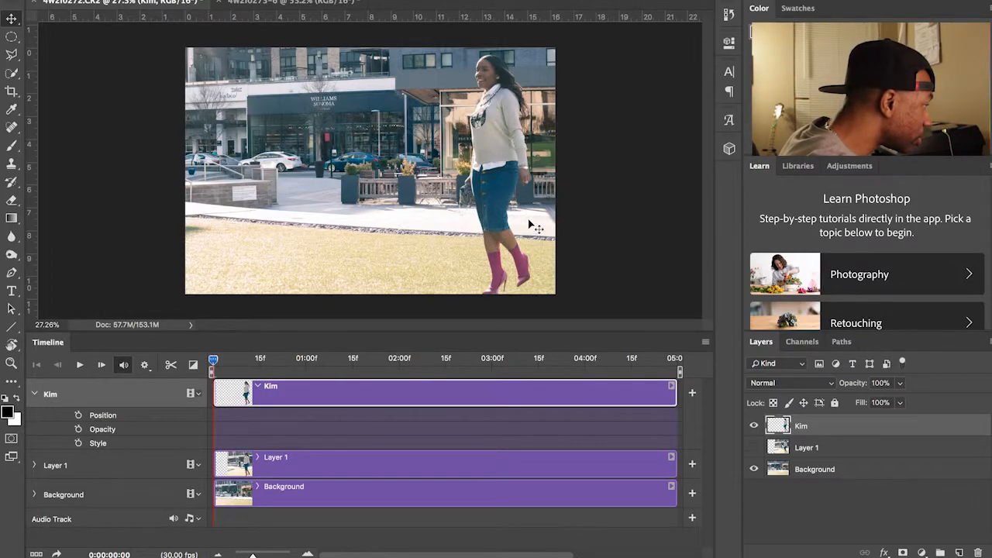
key(ctrl+t)
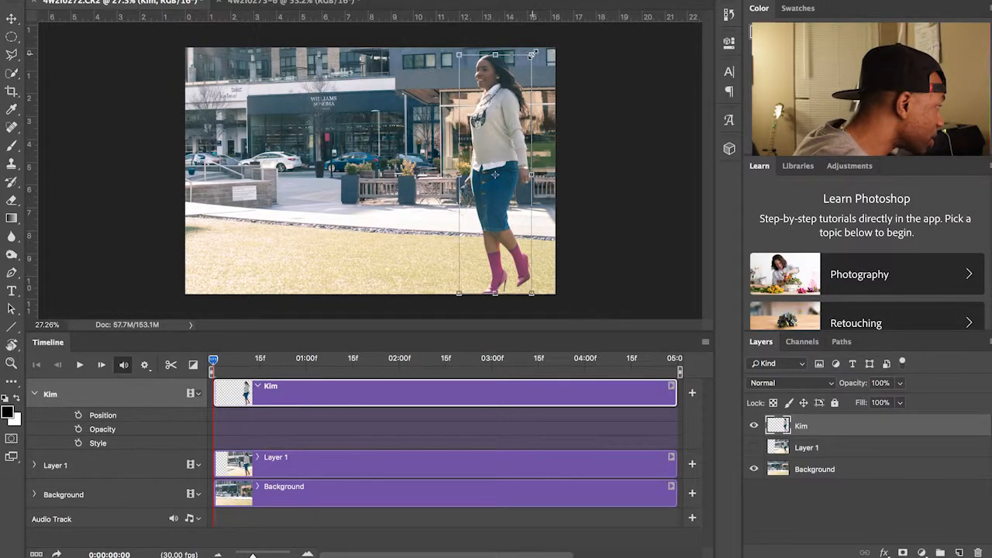
drag(532, 55, 524, 74)
key(Return)
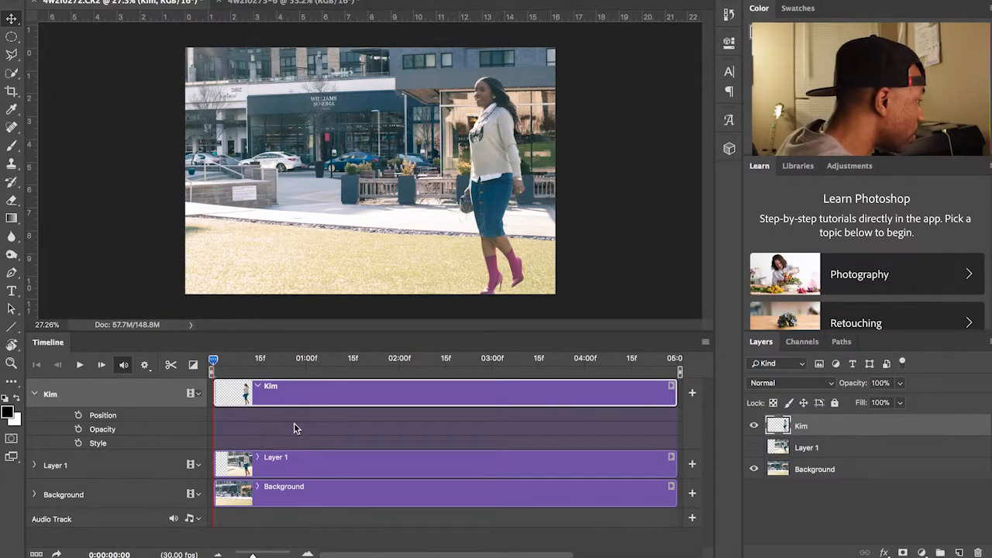
drag(493, 172, 514, 172)
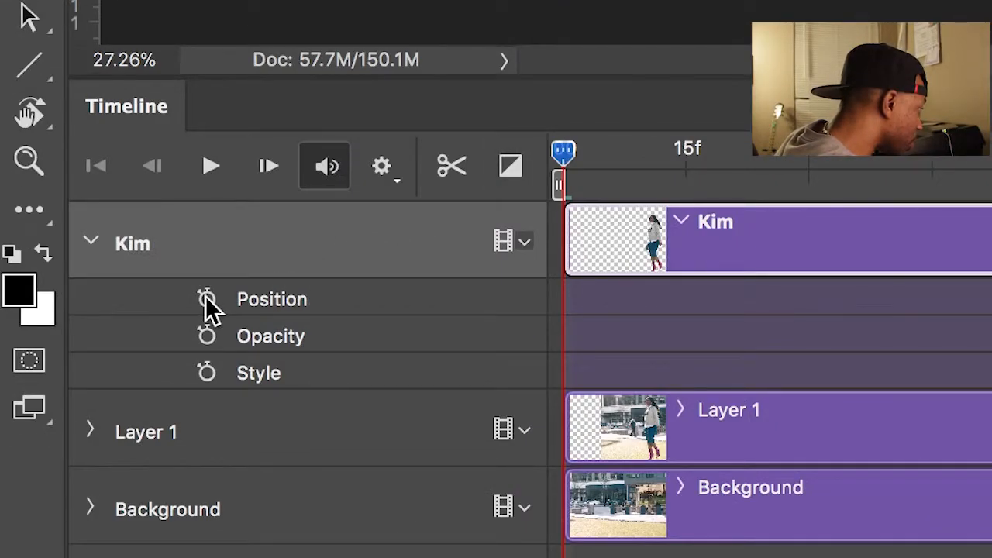
click(207, 301)
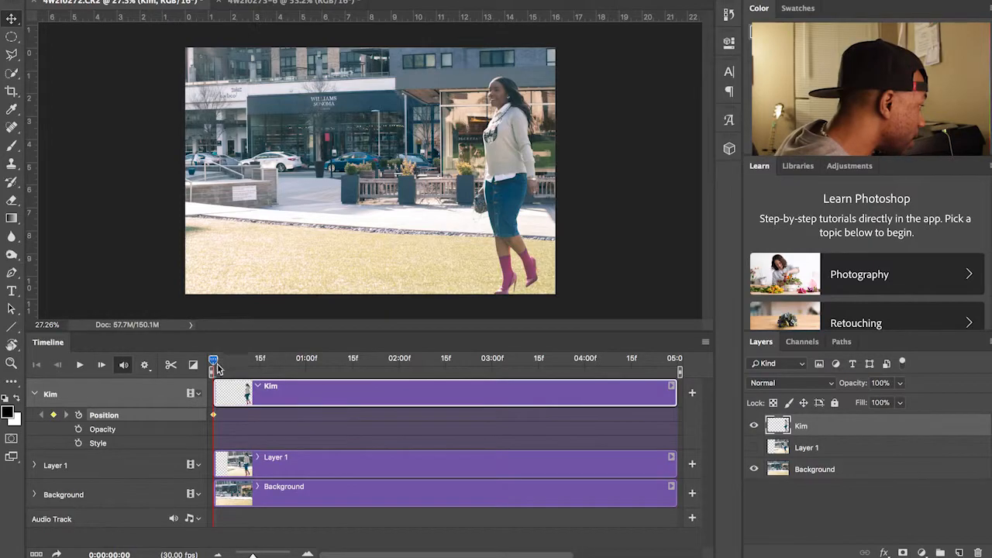
Step: At the clip's end, move Kim to the street's left side and enlarge her, creating an ending Position keyframe
drag(213, 361, 674, 361)
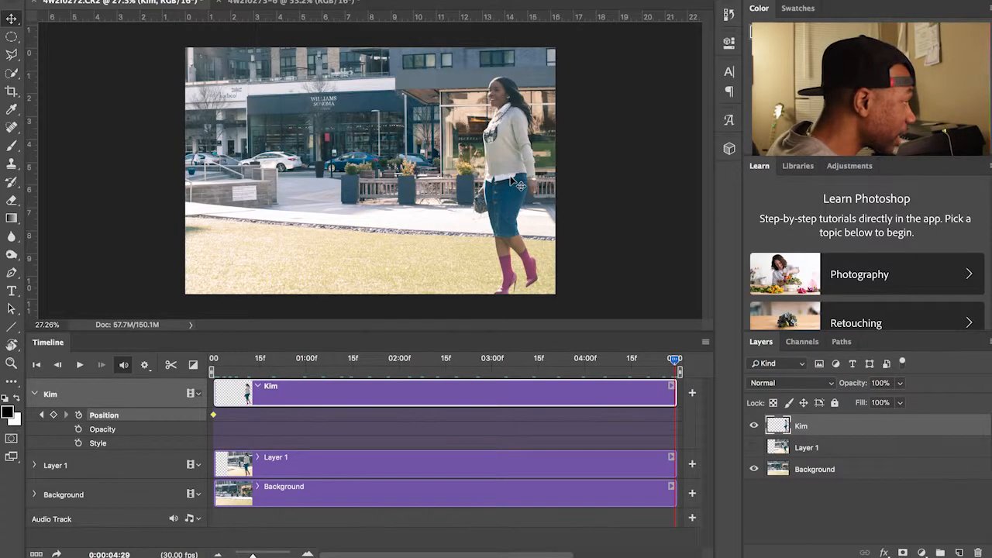
drag(517, 187, 245, 180)
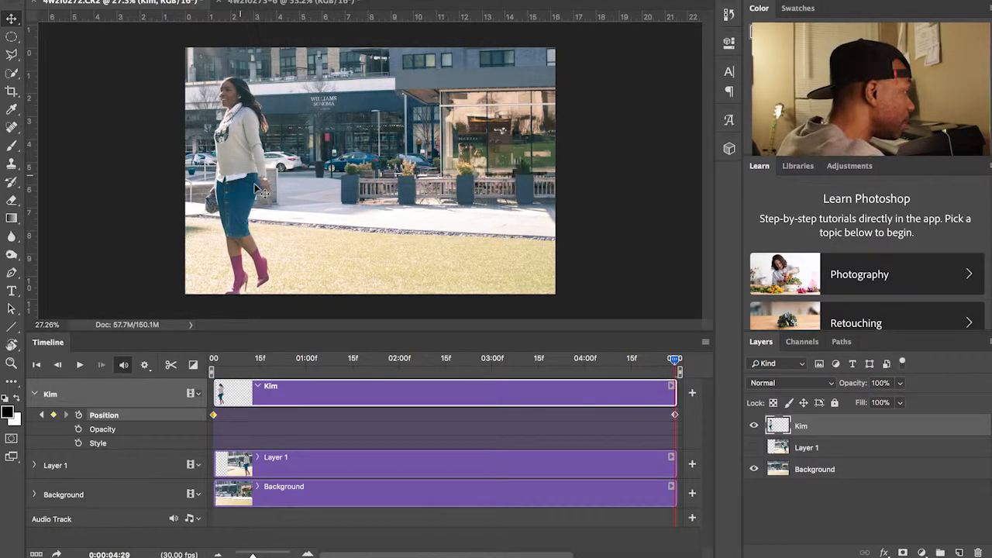
key(ctrl+t)
drag(271, 76, 291, 69)
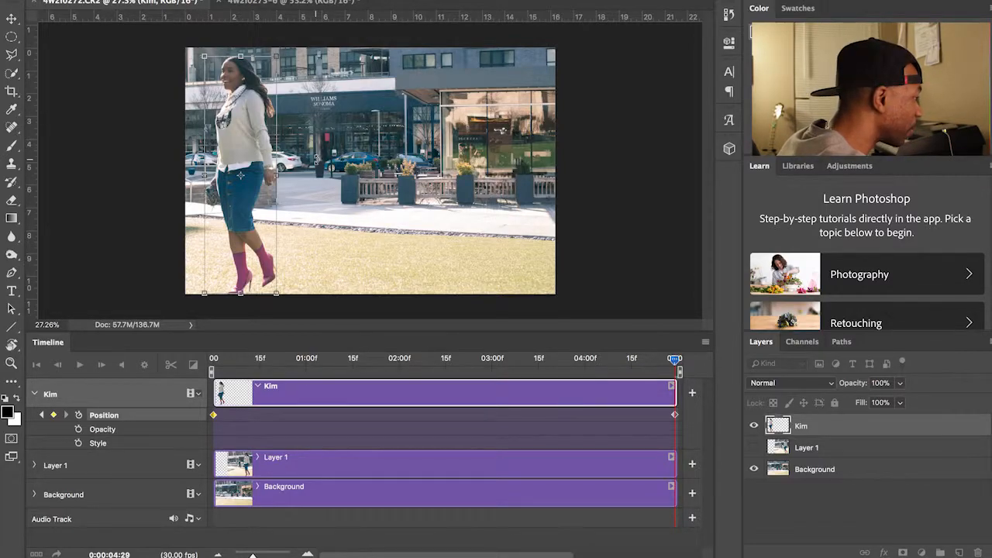
drag(276, 55, 278, 51)
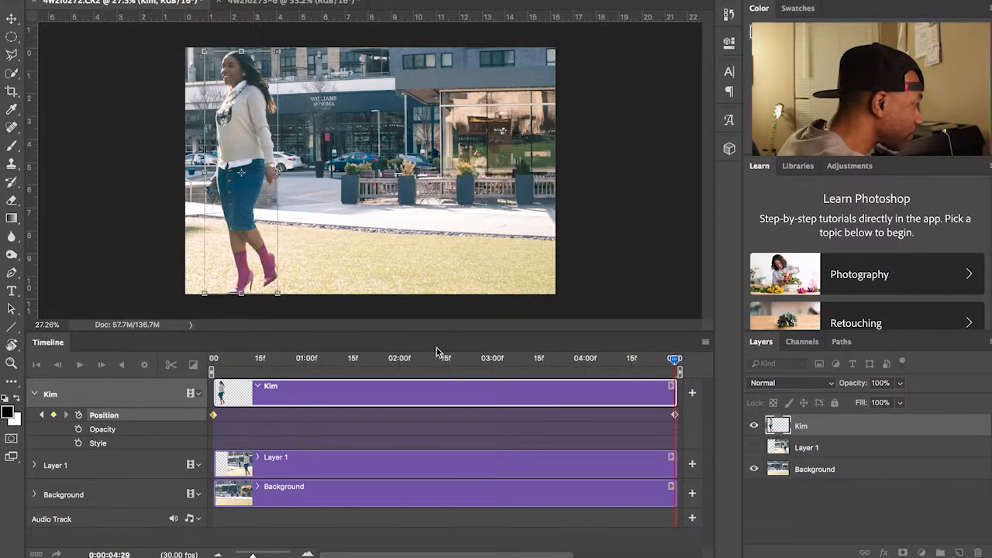
key(Return)
key(space)
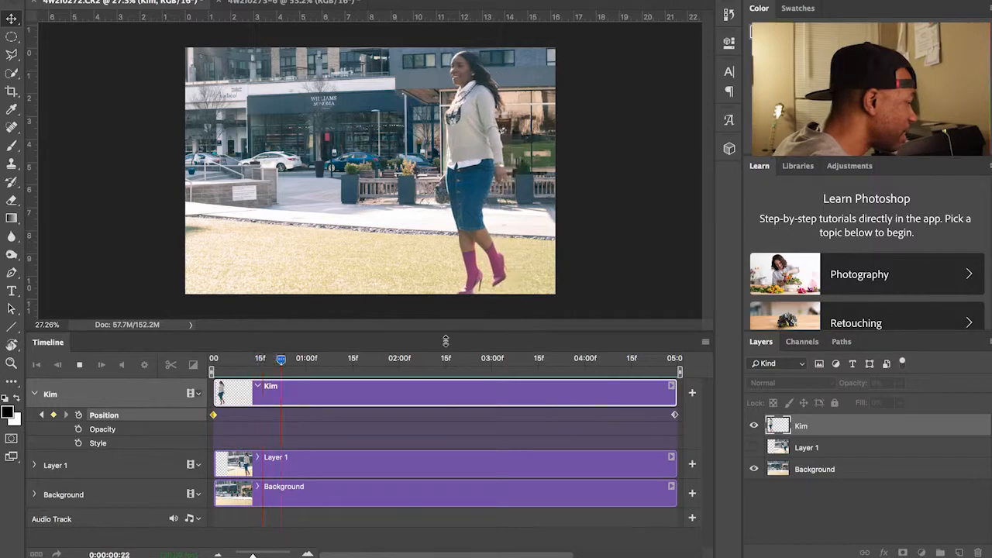
key(space)
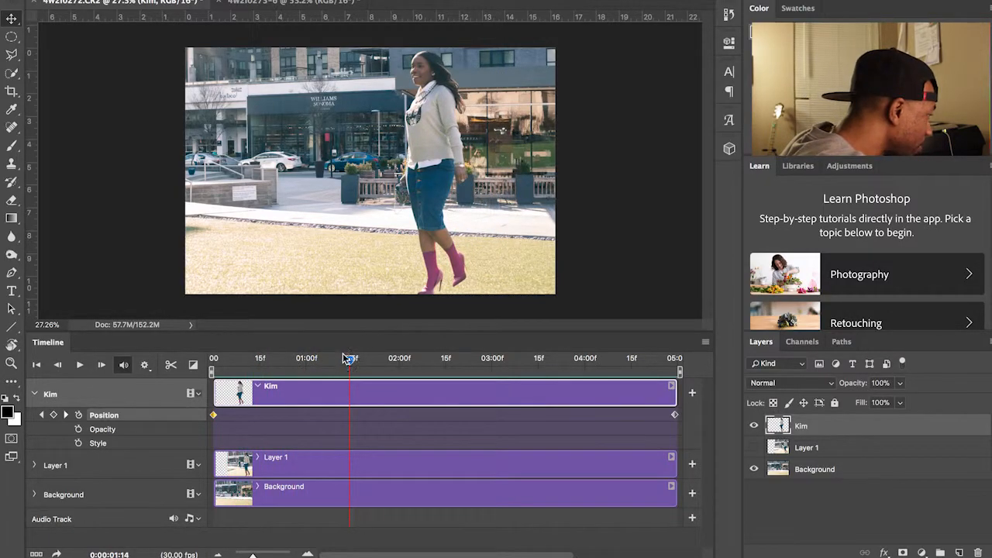
drag(348, 357, 218, 365)
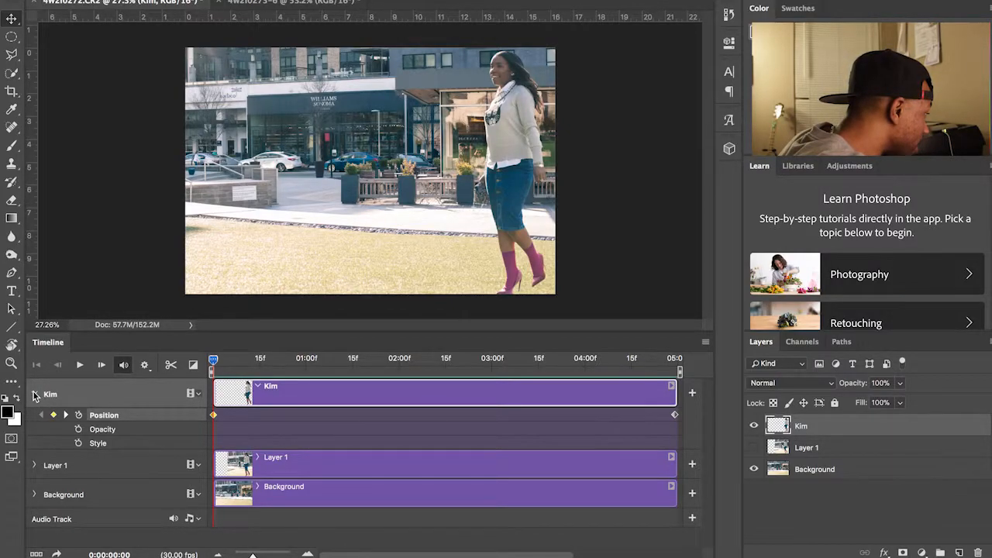
Step: Collapse Kim, expand the Background track, and add a starting Position keyframe
click(34, 395)
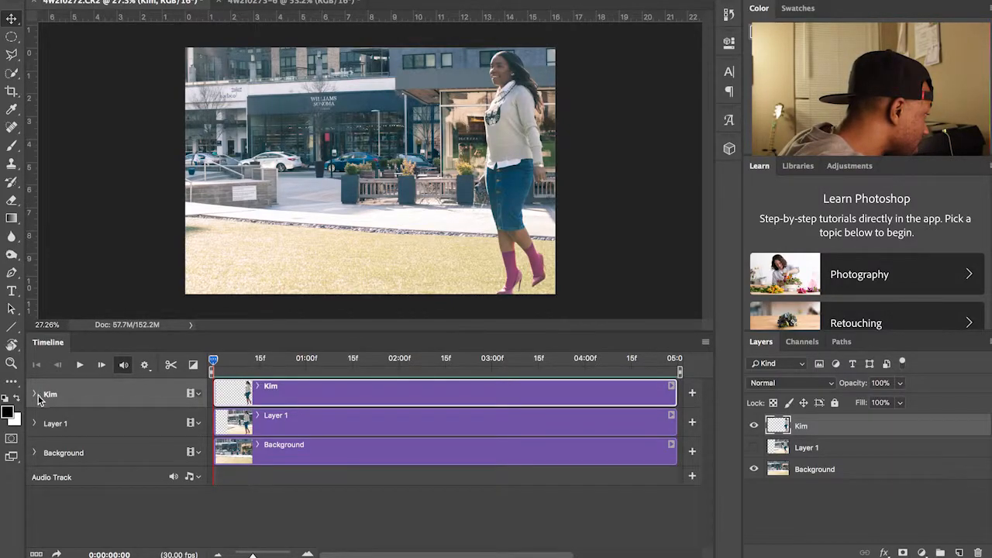
click(35, 455)
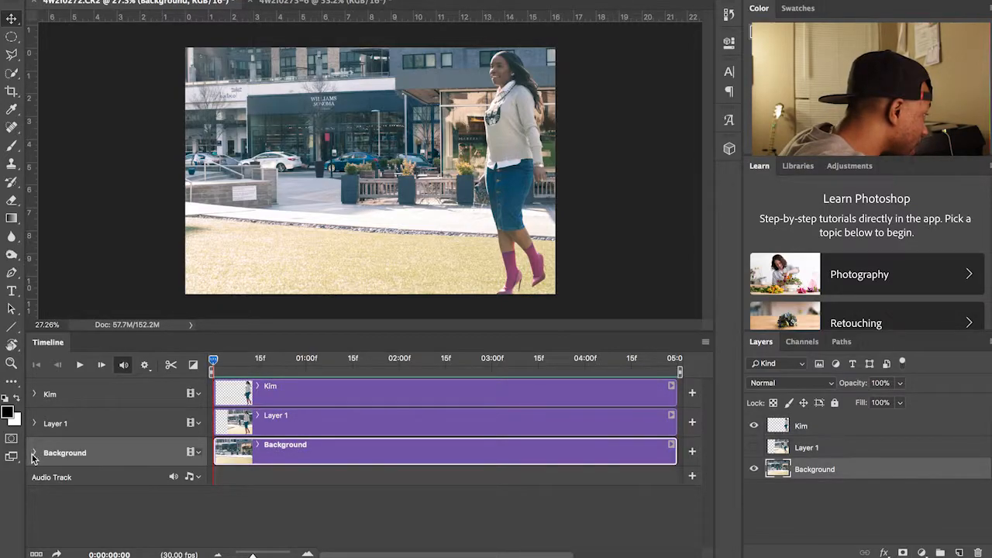
click(35, 453)
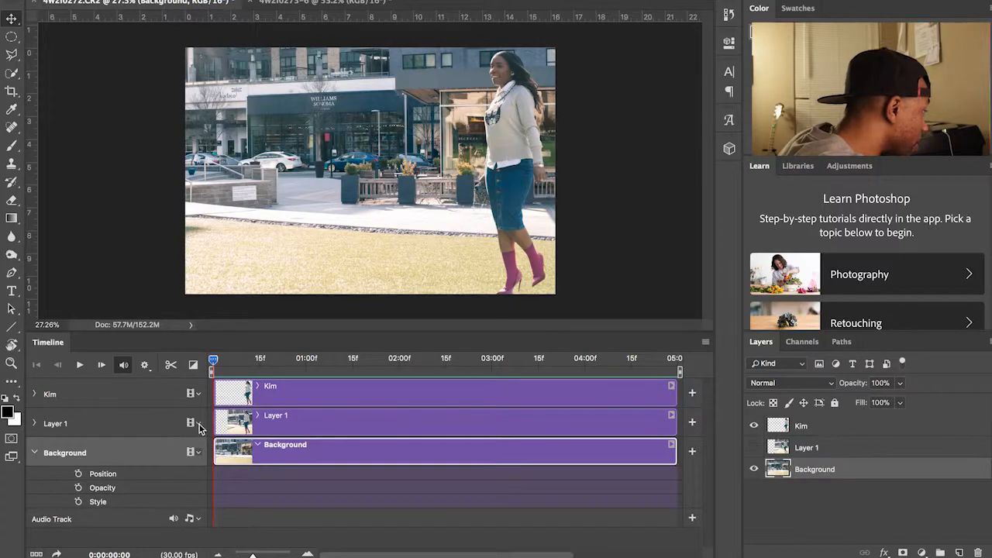
click(79, 474)
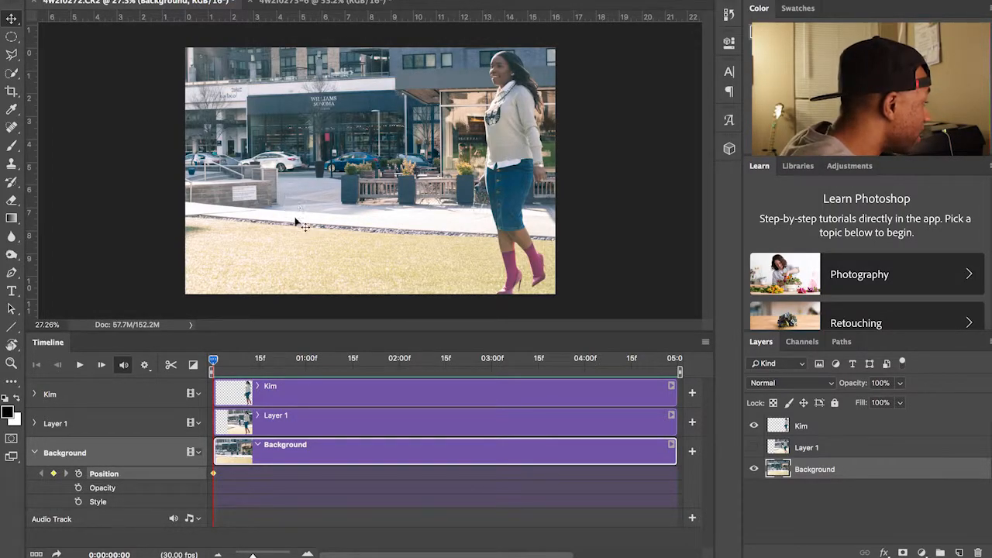
Step: At the clip's end, shift the street background right, then scrub back and preview the pan
drag(215, 364, 685, 369)
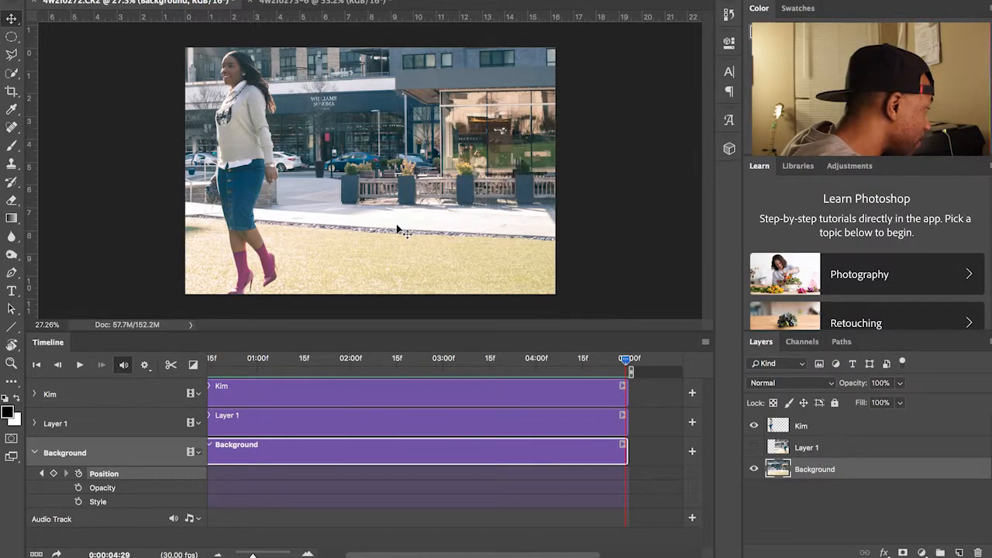
drag(399, 229, 443, 230)
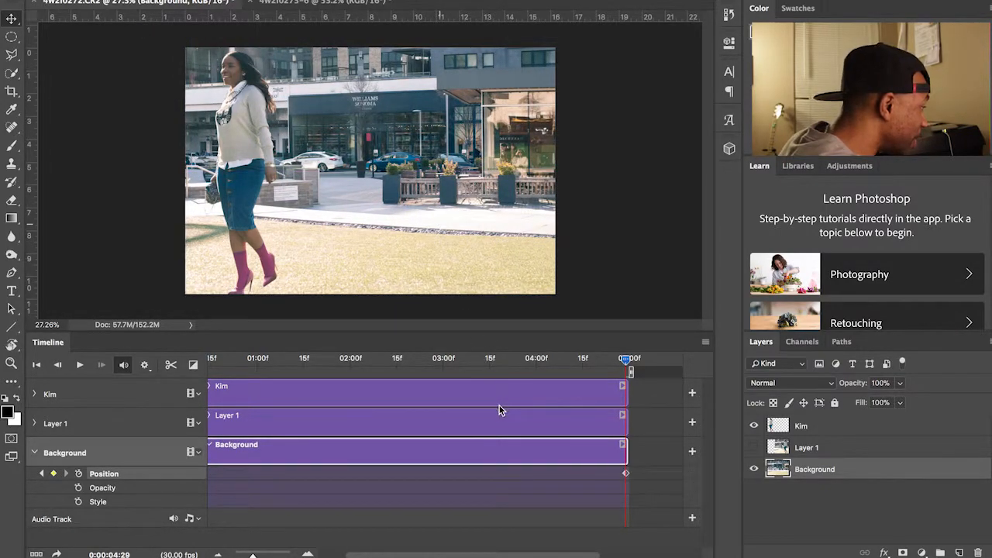
drag(625, 361, 157, 370)
key(space)
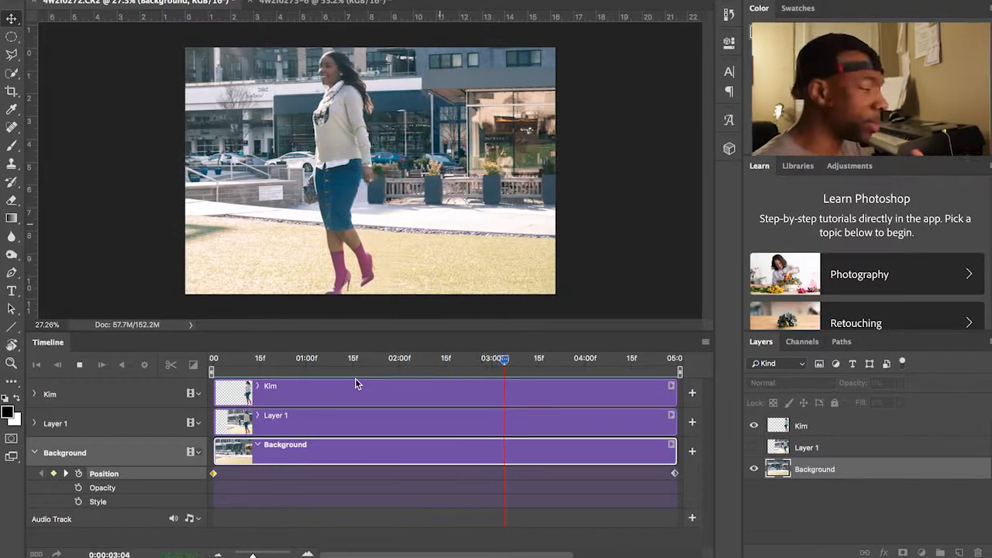
Step: Stop the background pan preview playback
key(space)
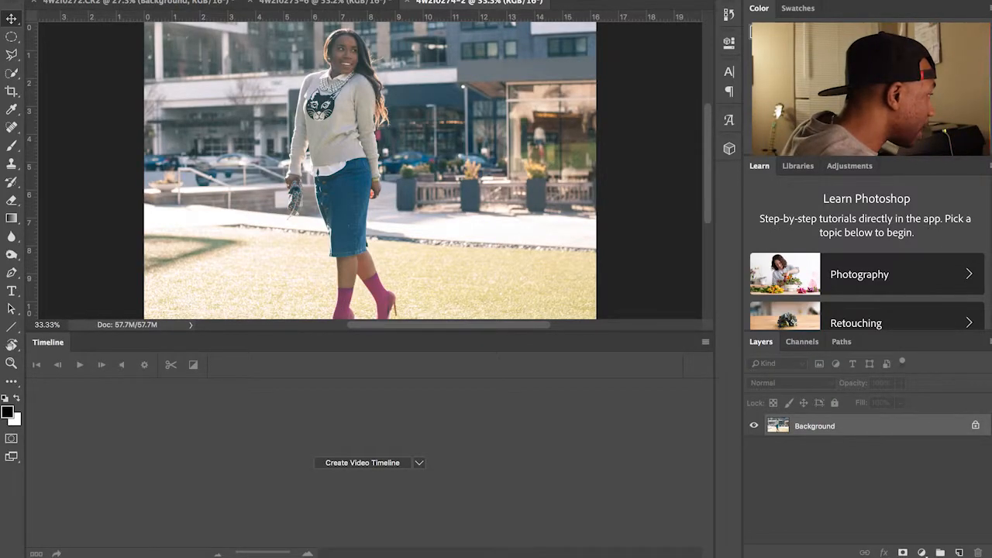
Step: Uncheck Timeline in the Window menu to close the panel
click(440, 0)
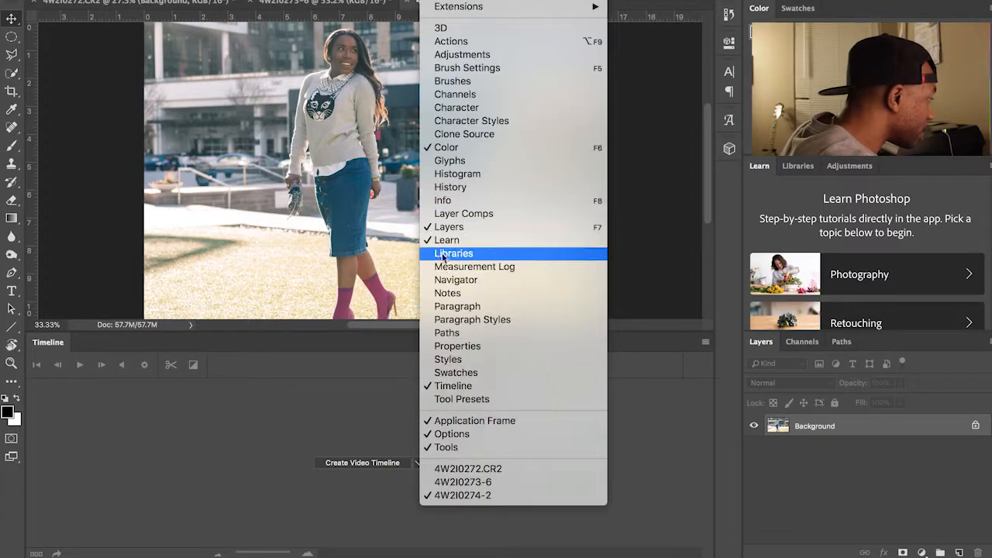
click(454, 386)
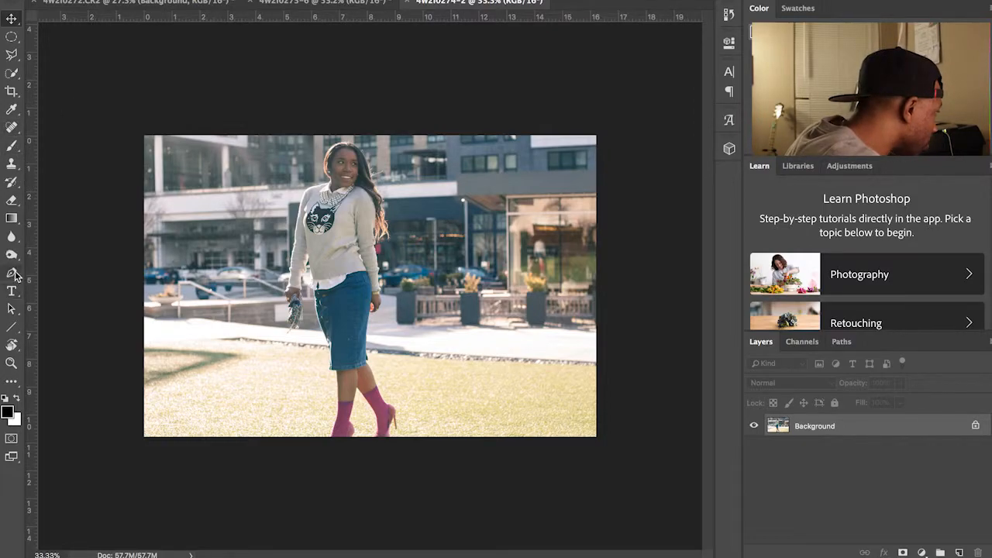
Step: Trace the pen path around the shoe and heel and up the leg
scroll(413, 405, up, 5)
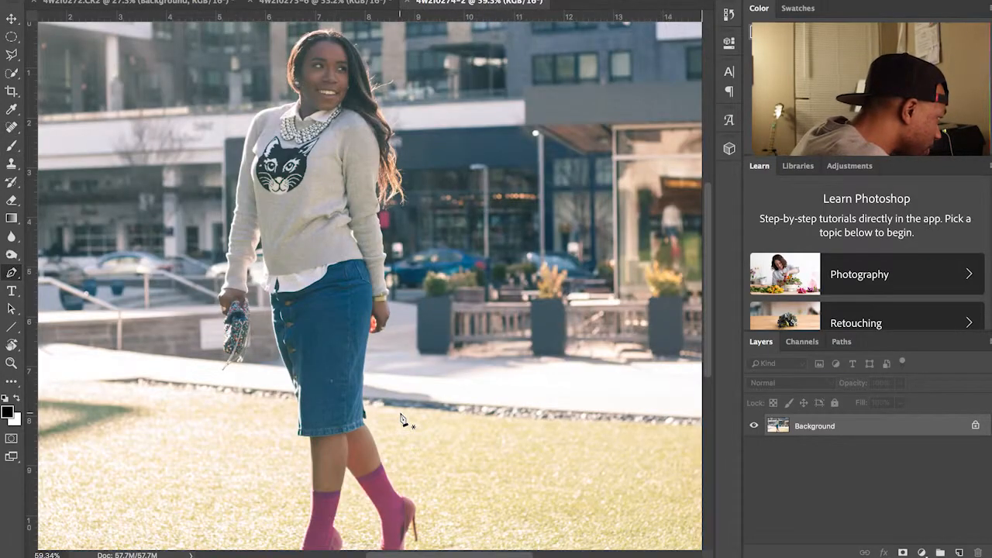
scroll(401, 419, down, 5)
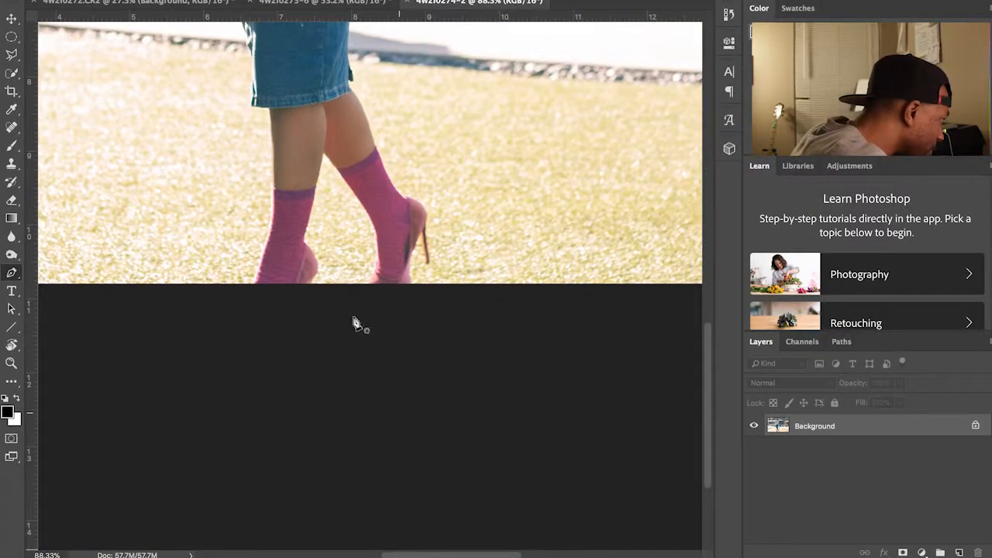
click(412, 281)
click(405, 268)
click(419, 231)
click(425, 259)
click(430, 258)
click(425, 227)
drag(406, 197, 381, 187)
click(347, 88)
click(351, 79)
Step: Continue the path up the skirt, around the hand and along the sleeve
scroll(350, 74, up, 3)
click(348, 169)
click(347, 111)
click(353, 64)
scroll(356, 56, up, 5)
click(370, 243)
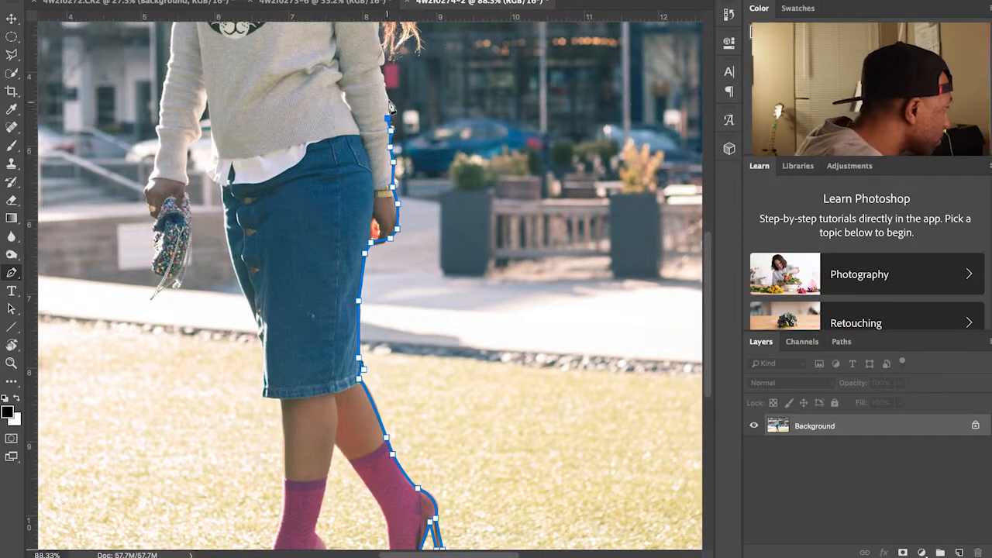
click(386, 99)
click(380, 74)
Step: Trace the path along the hair up toward the head
scroll(379, 62, up, 5)
click(378, 169)
click(406, 155)
click(399, 123)
click(392, 69)
click(378, 54)
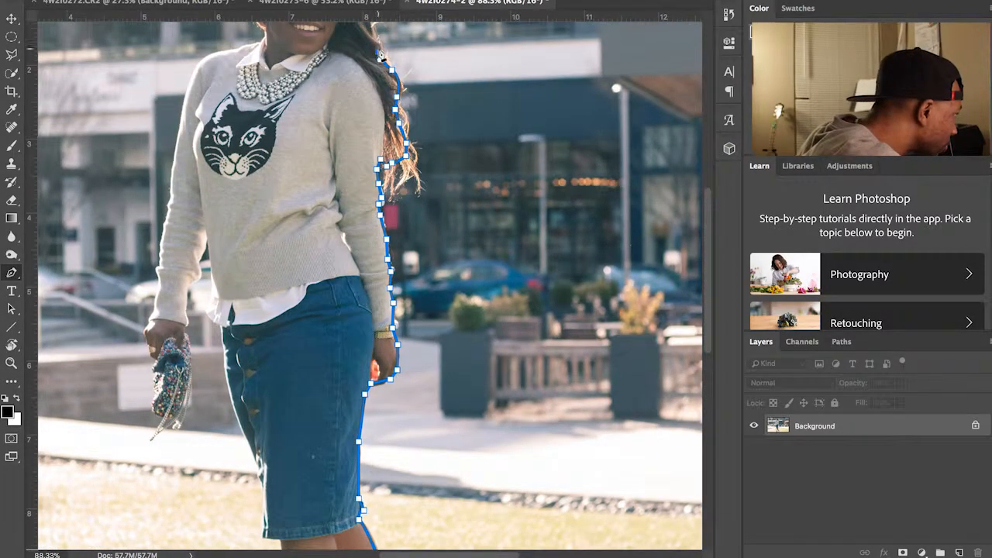
scroll(379, 57, up, 5)
click(367, 158)
click(355, 130)
click(340, 99)
Step: Curve the path over the head, then down the neck, shoulder and arm to the wrist
drag(246, 138, 215, 235)
alt+click(245, 138)
click(271, 181)
click(254, 194)
click(234, 198)
click(212, 203)
click(183, 254)
click(172, 307)
click(170, 338)
click(165, 372)
click(160, 406)
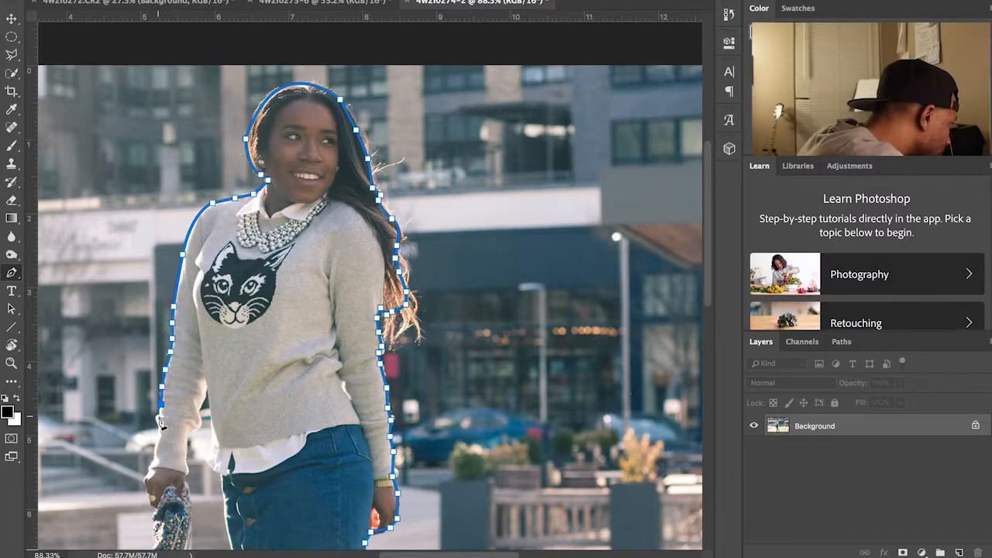
click(158, 427)
Step: Trace around the hand and sparkly bag, up the inner arm and around the waist
scroll(155, 443, down, 3)
click(147, 404)
click(150, 431)
click(154, 478)
click(149, 514)
click(169, 499)
click(185, 474)
click(190, 435)
click(188, 370)
click(200, 352)
click(207, 320)
click(211, 368)
click(223, 404)
Step: Trace the skirt's left edge and hem, then start down the leg
scroll(226, 430, down, 2)
drag(256, 479, 279, 512)
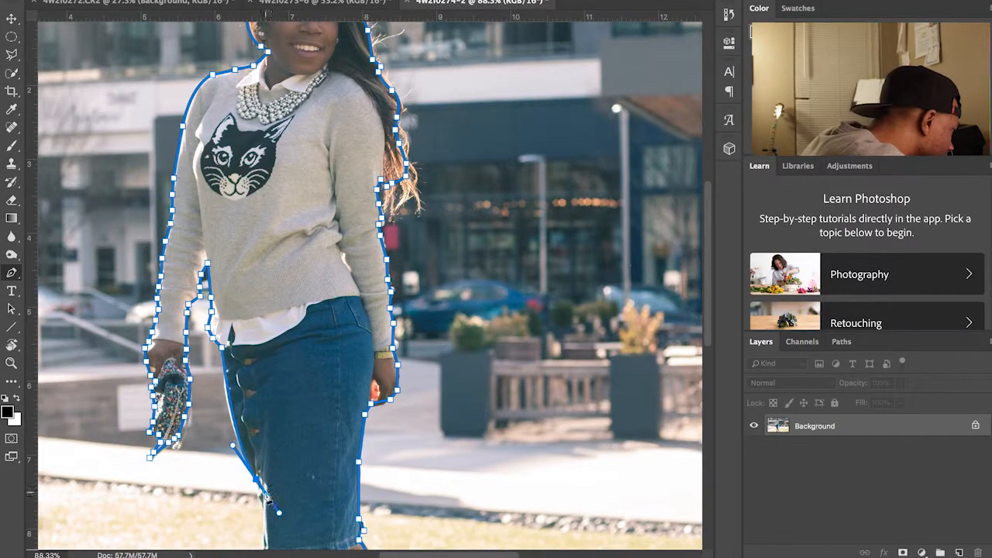
alt+click(256, 479)
click(261, 508)
click(264, 519)
scroll(267, 523, down, 7)
click(264, 358)
click(263, 375)
click(280, 381)
Step: Finish the path around the sock, toe and shoe to close the outline
drag(283, 458, 284, 461)
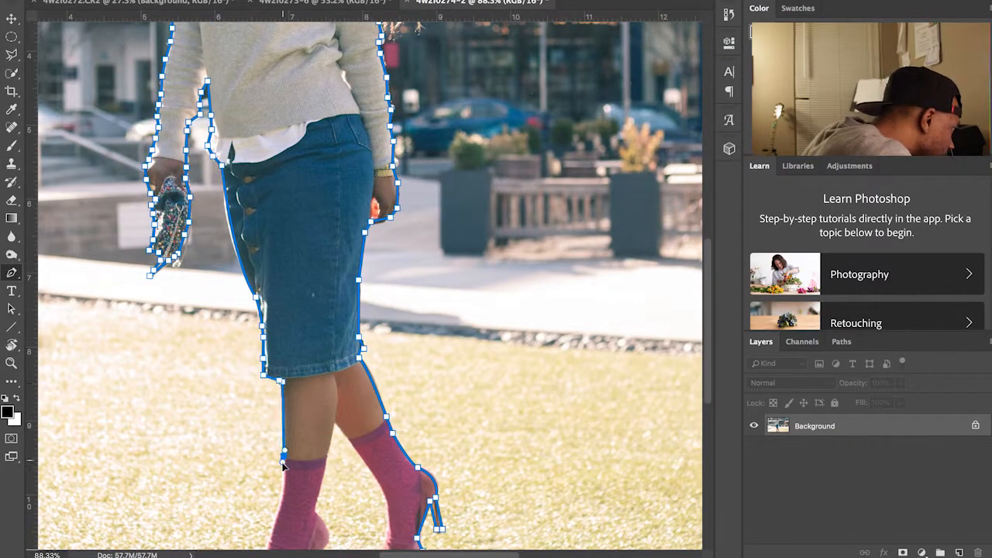
scroll(285, 457, down, 5)
drag(291, 426, 272, 457)
alt+click(292, 425)
click(300, 440)
click(330, 437)
click(345, 433)
click(353, 415)
drag(341, 385, 326, 377)
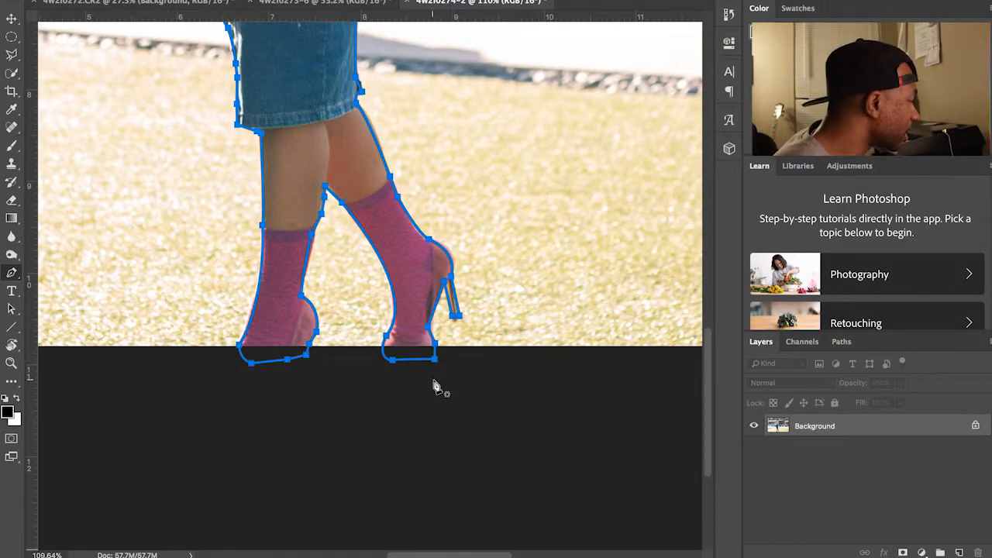
scroll(356, 356, down, 5)
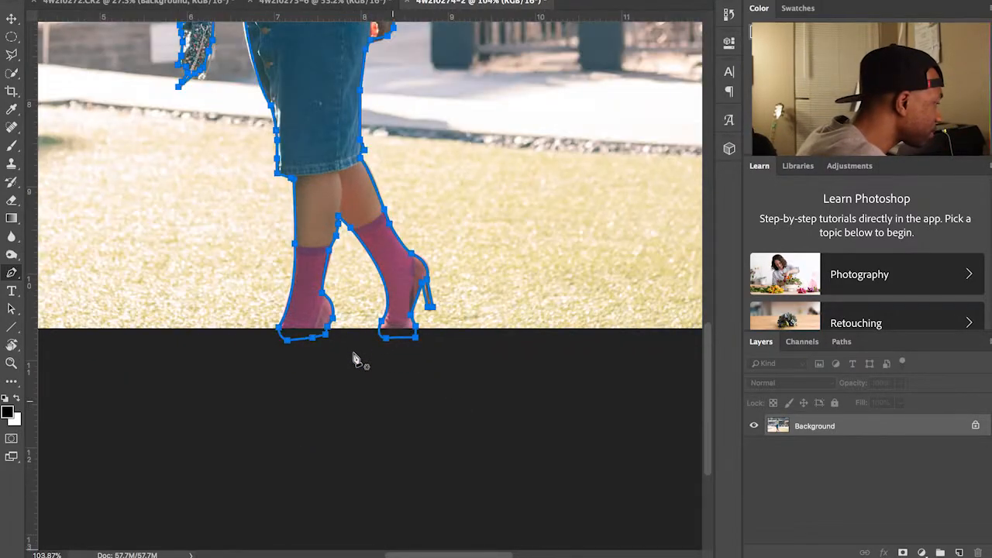
scroll(354, 356, down, 4)
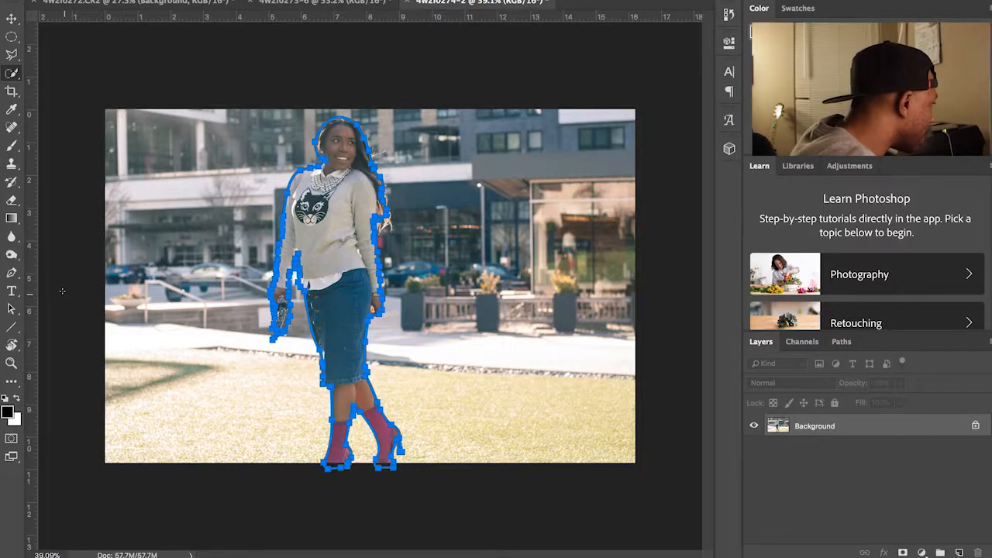
Step: Convert the woman's traced path into a selection with a 1-pixel feather
click(12, 273)
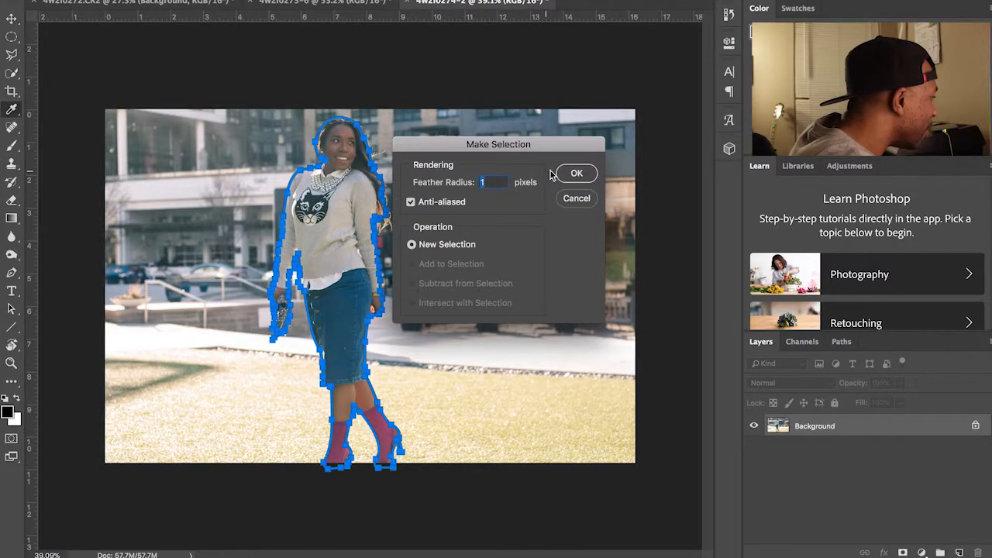
click(587, 170)
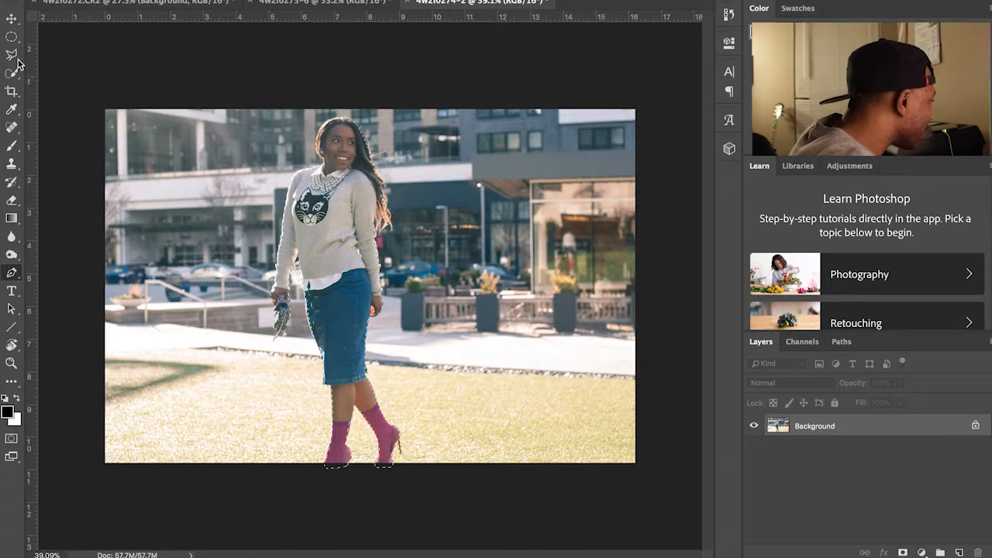
click(11, 73)
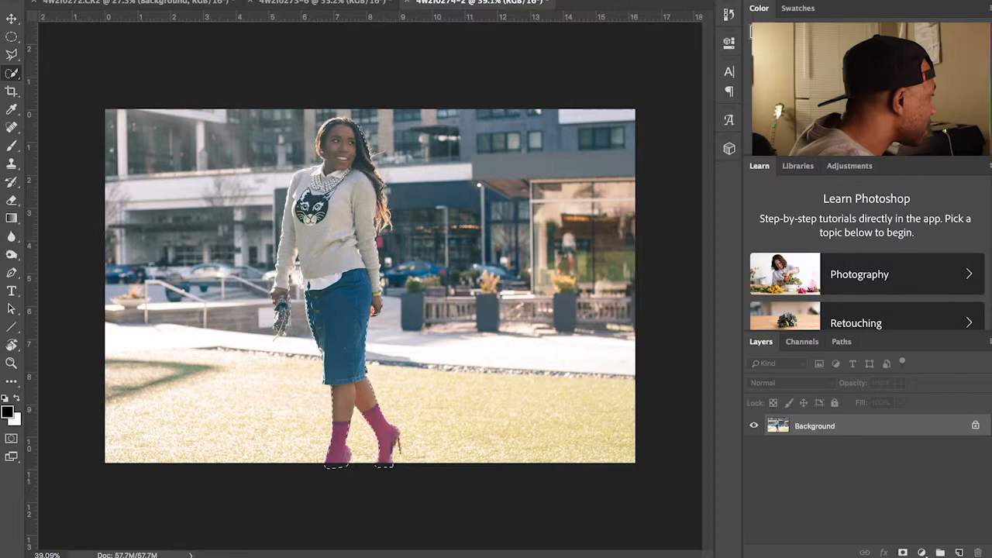
Step: In Select and Mask, paint the hair edges with the Refine Edge Brush and apply the selection
key(ctrl+alt+r)
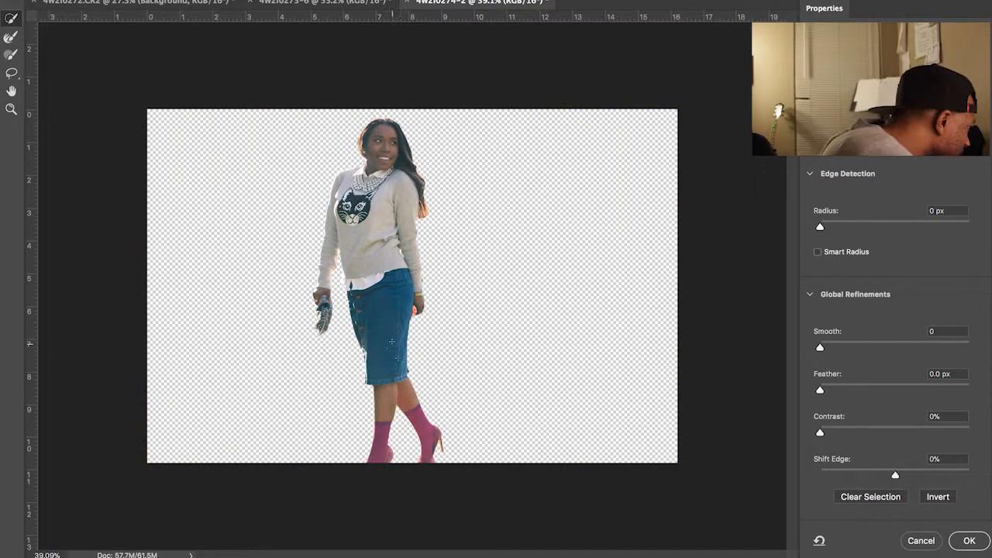
scroll(376, 312, up, 8)
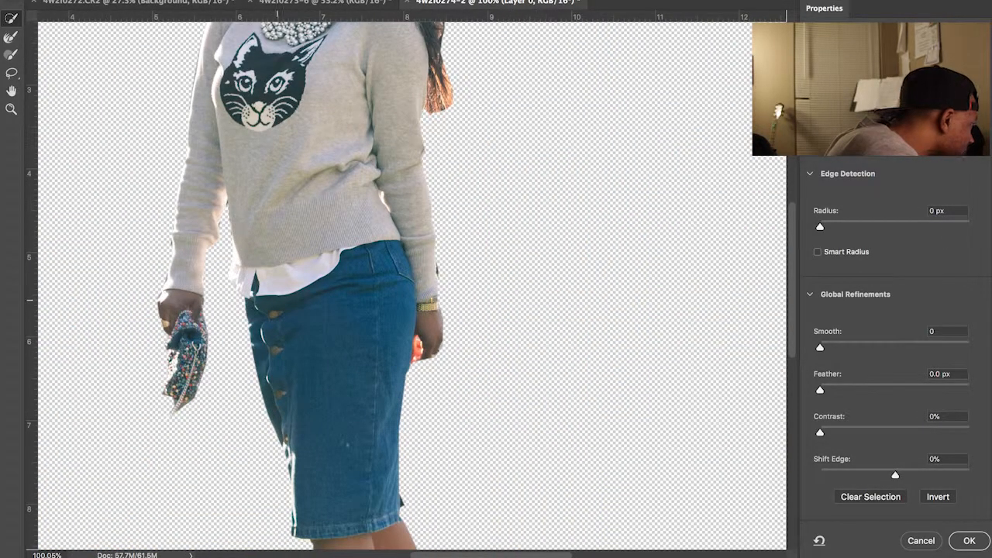
scroll(376, 312, down, 3)
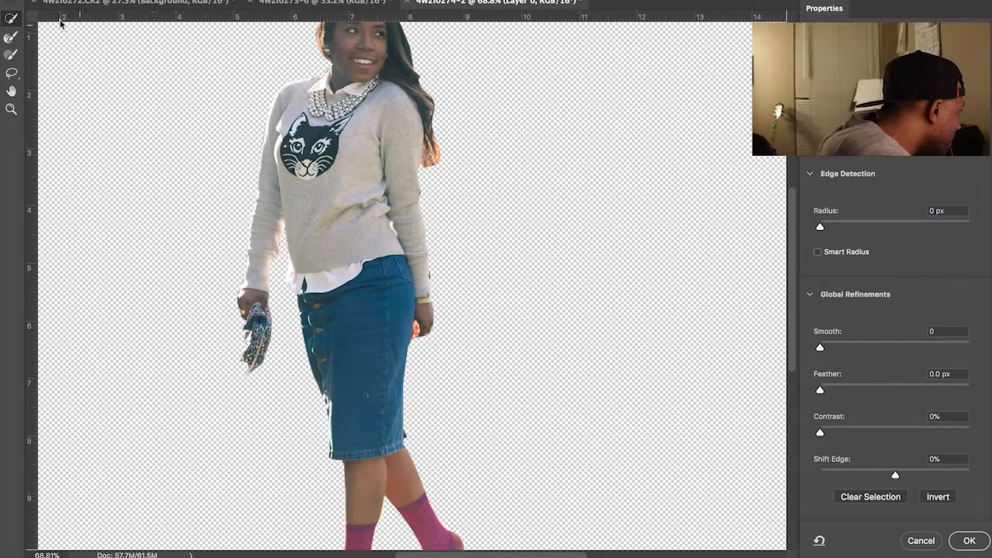
click(19, 37)
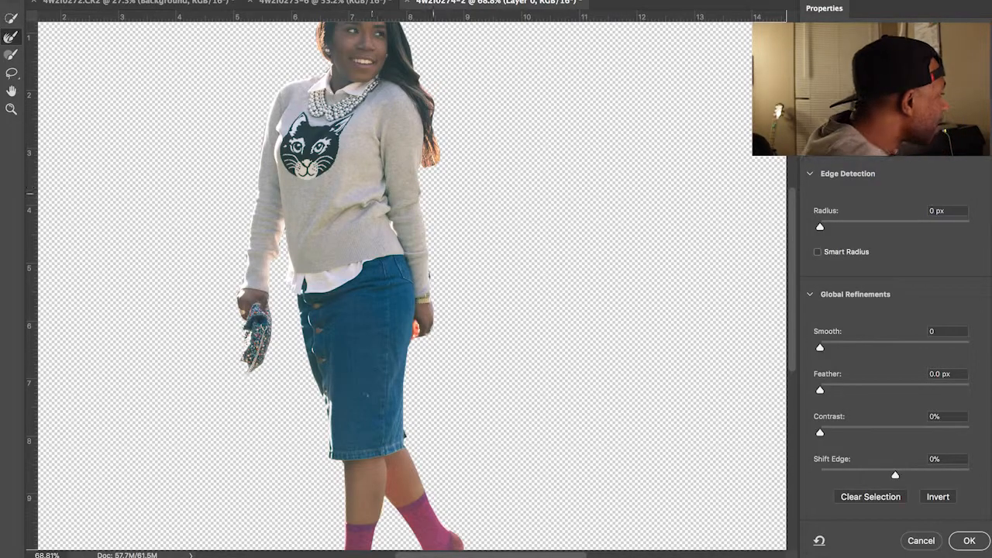
scroll(455, 178, up, 3)
scroll(448, 190, up, 4)
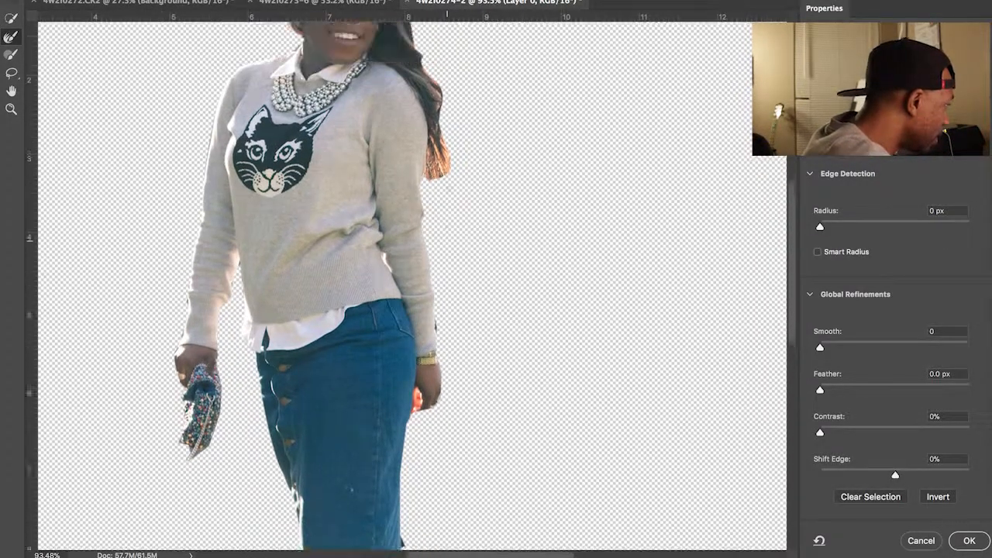
scroll(458, 217, up, 2)
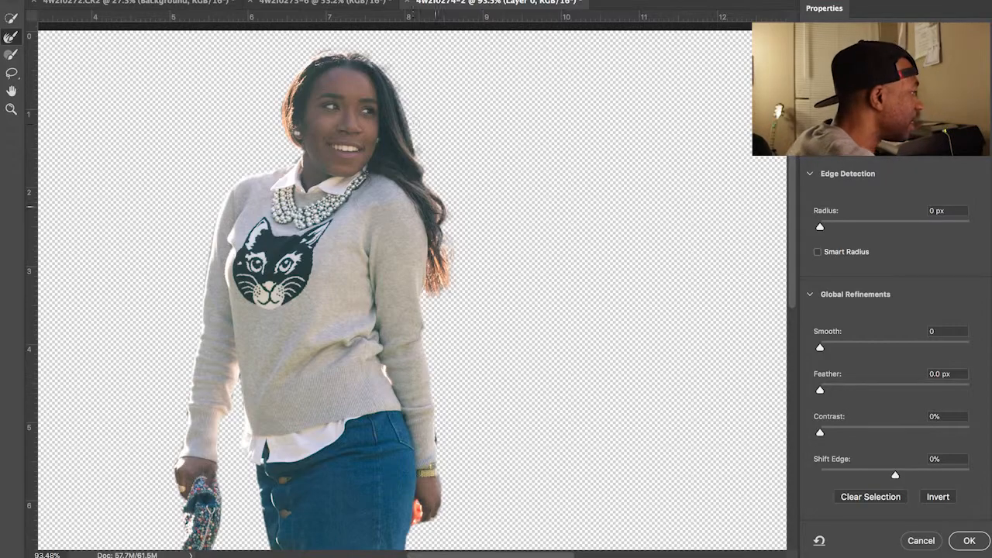
scroll(451, 234, down, 4)
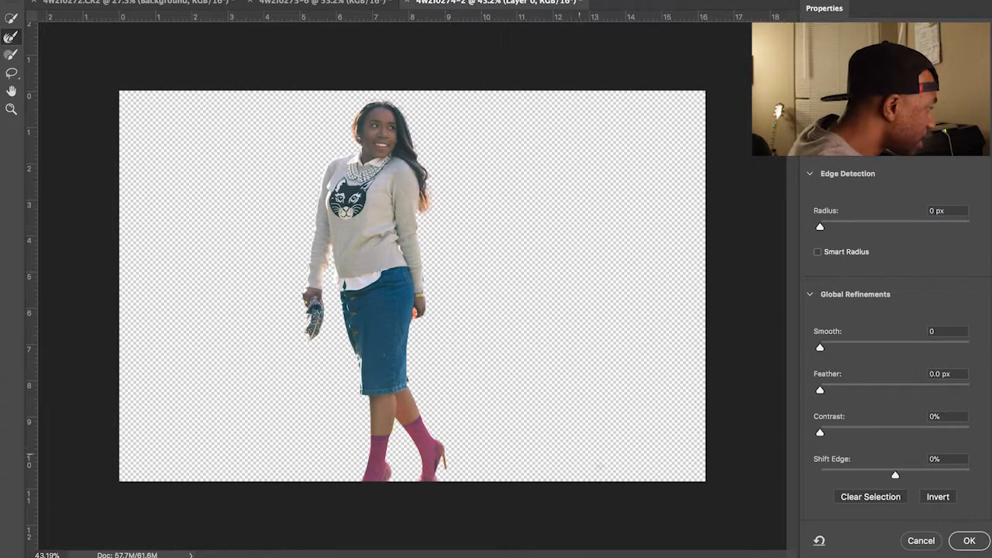
click(966, 540)
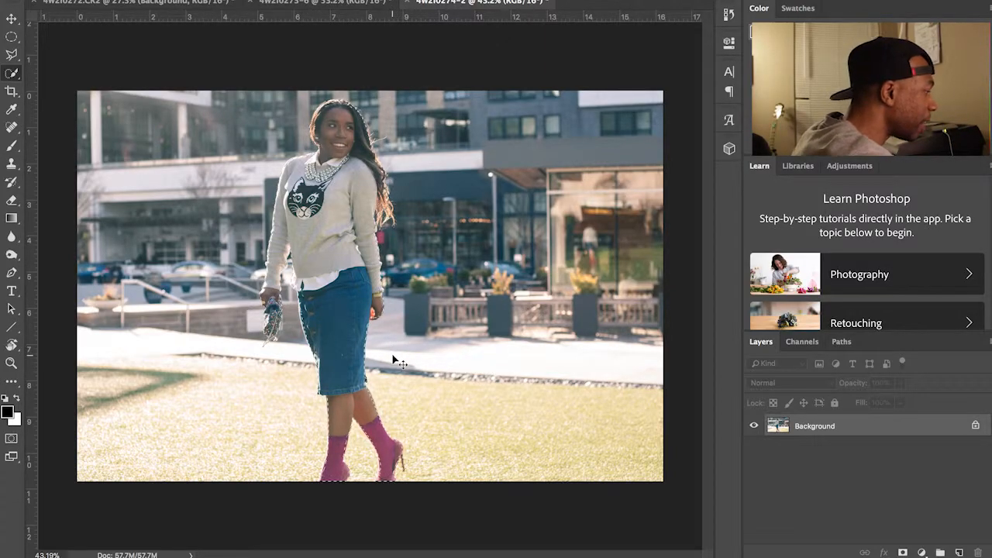
Step: Copy the selected woman to a new layer and drag her into the 4W2I0272.CR2 street scene
key(ctrl+j)
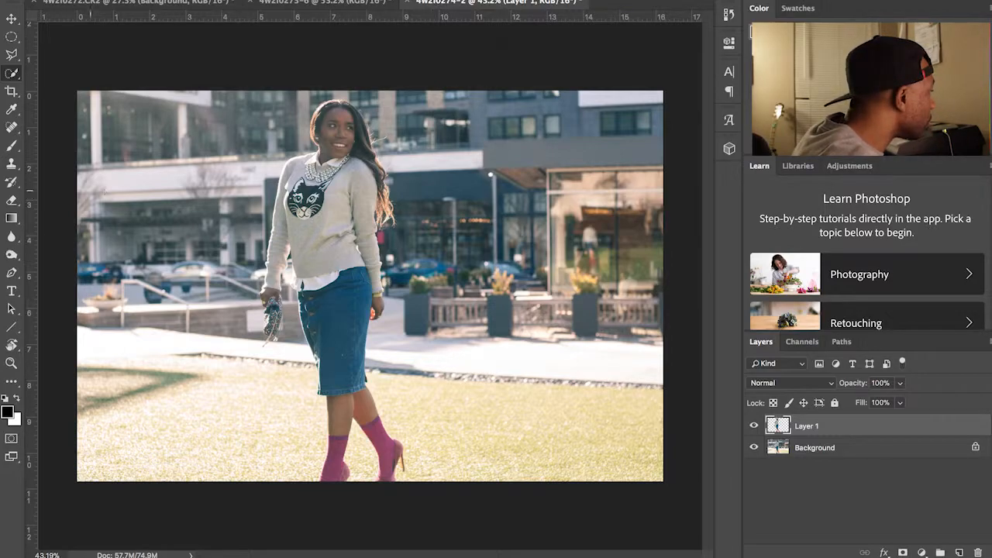
click(11, 18)
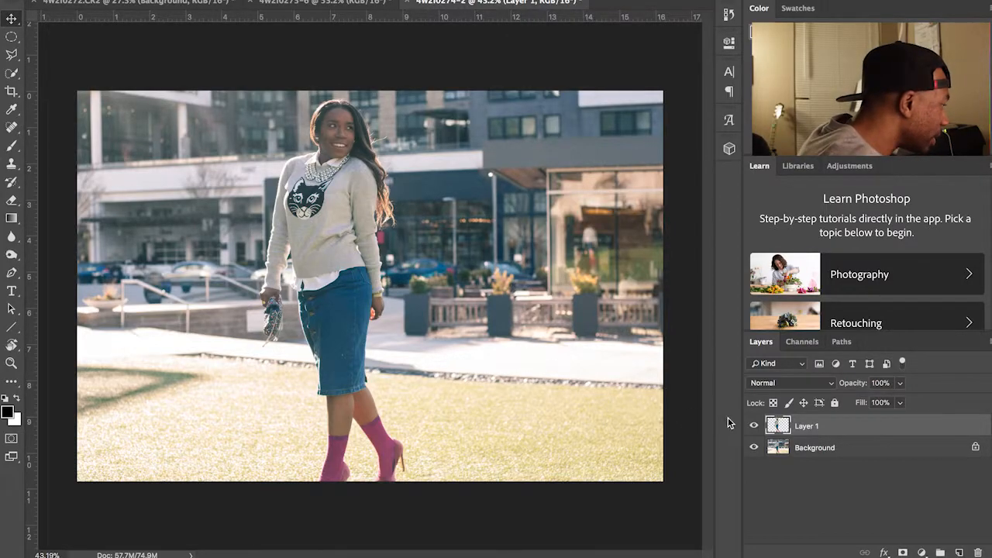
drag(331, 250, 138, 3)
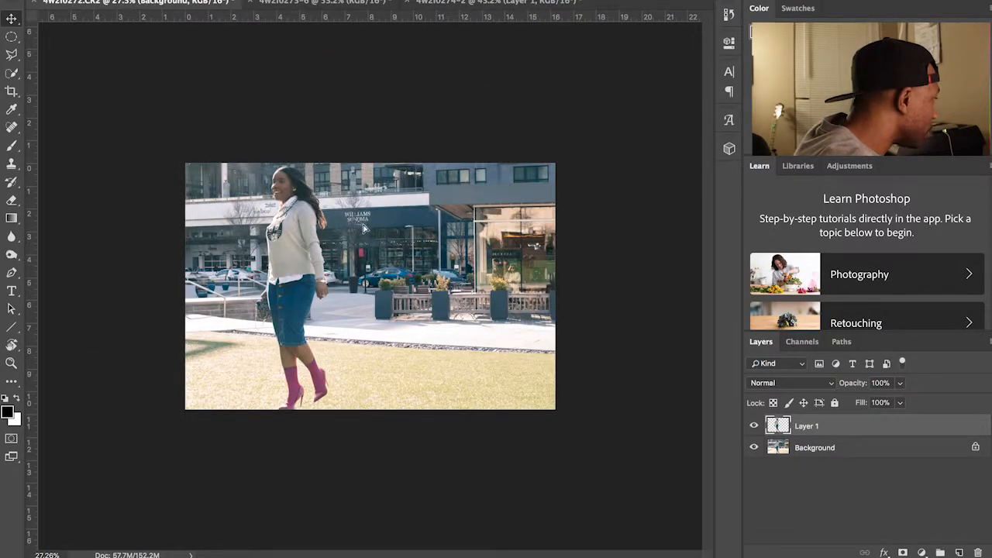
drag(403, 268, 405, 269)
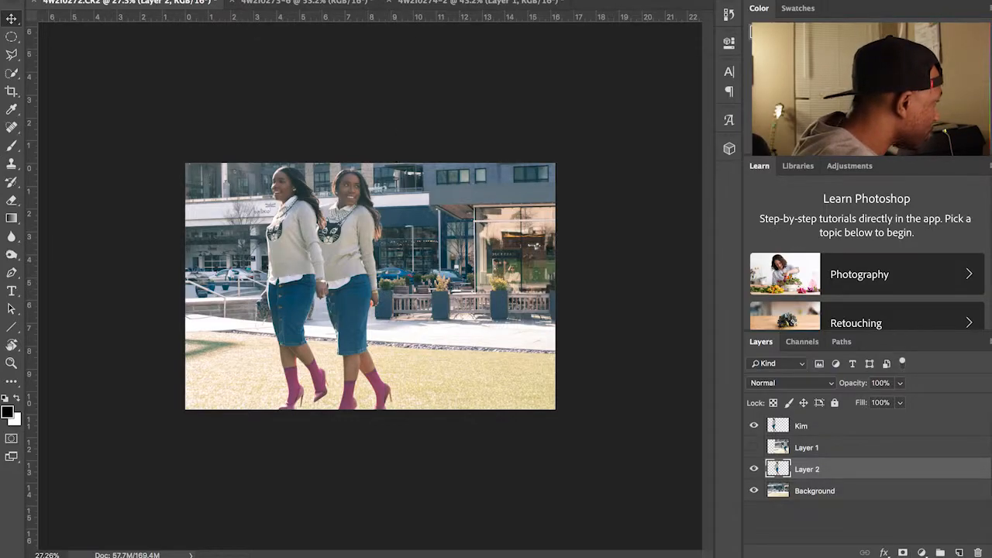
Step: Show the Timeline, move Layer 2 to the top of the stack and rename it 'kim 2'
click(439, 0)
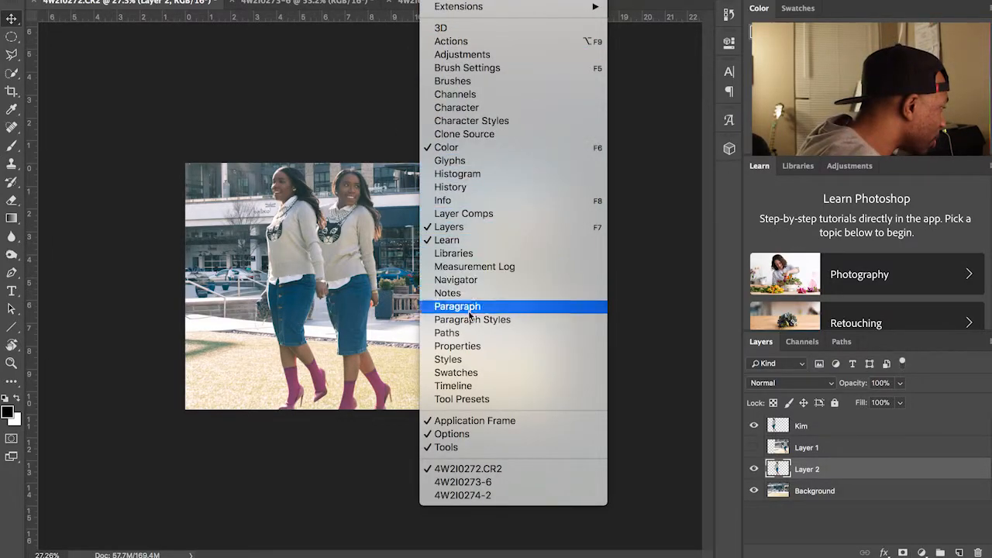
click(464, 386)
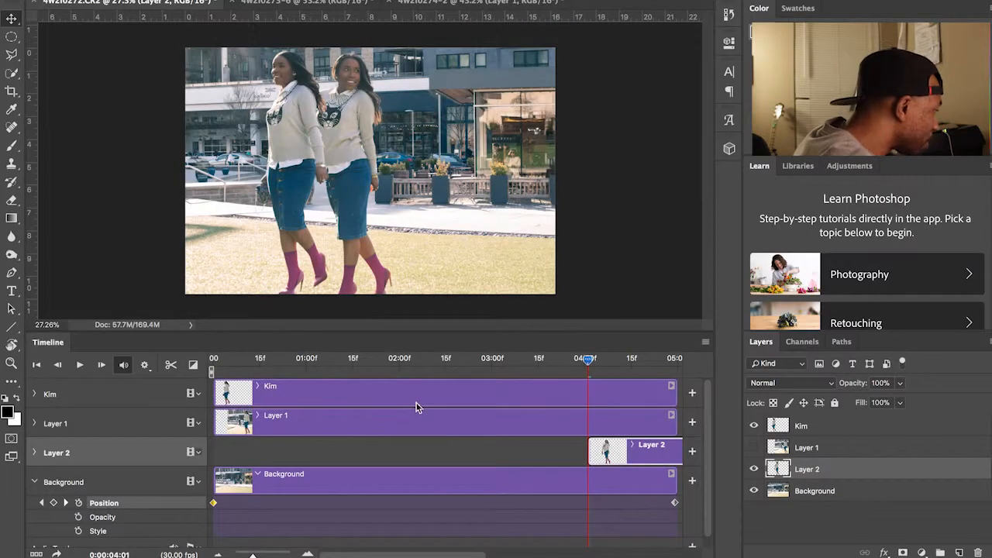
click(338, 431)
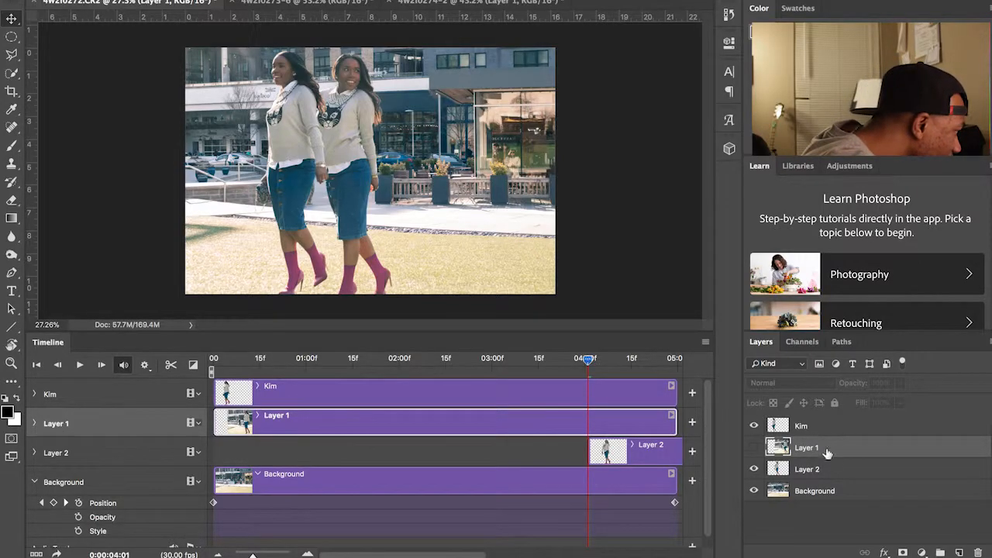
click(828, 471)
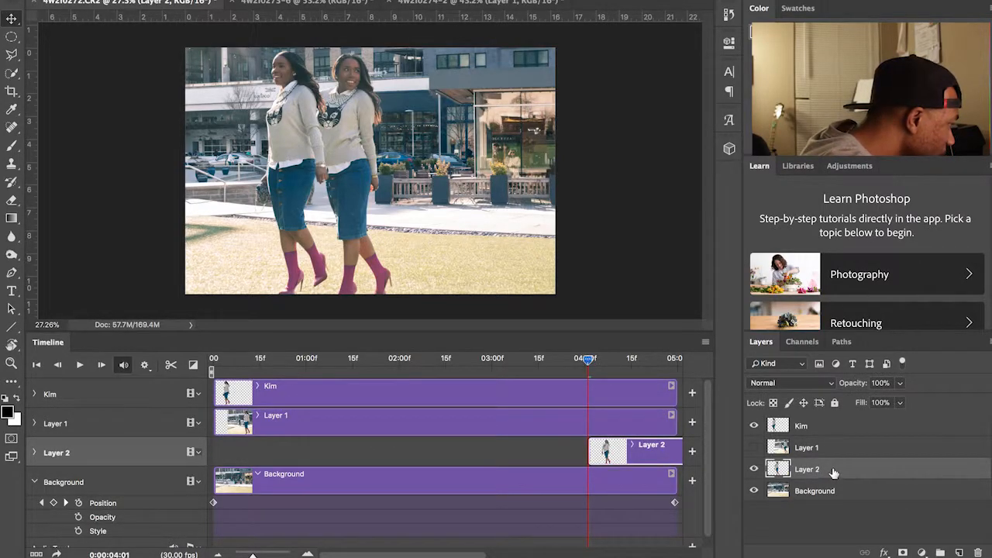
drag(827, 471, 827, 428)
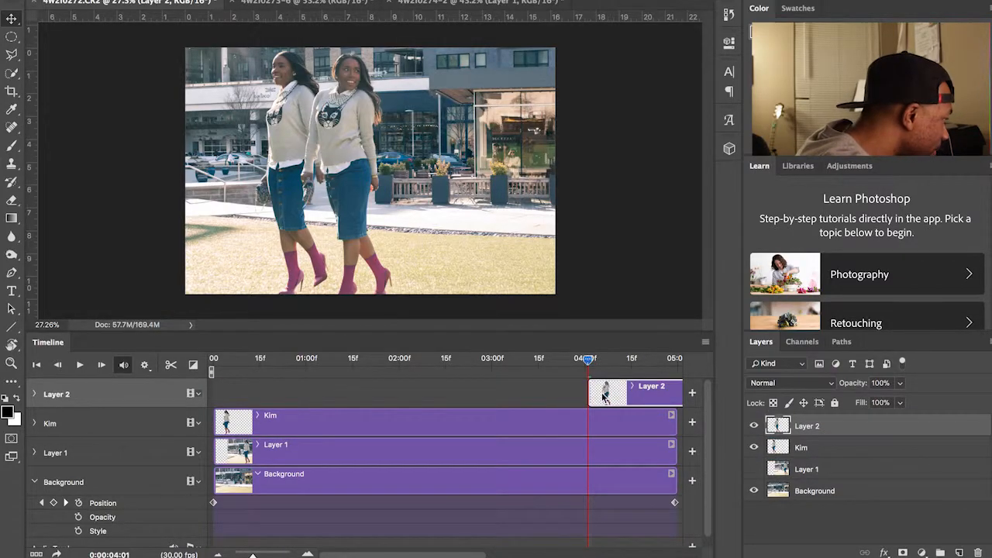
double_click(802, 426)
text(K)
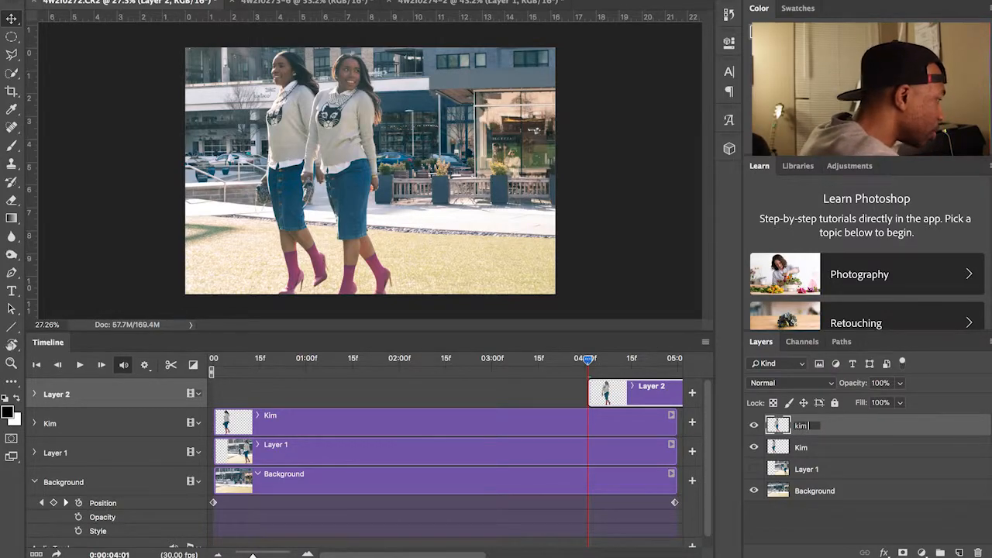
click(845, 454)
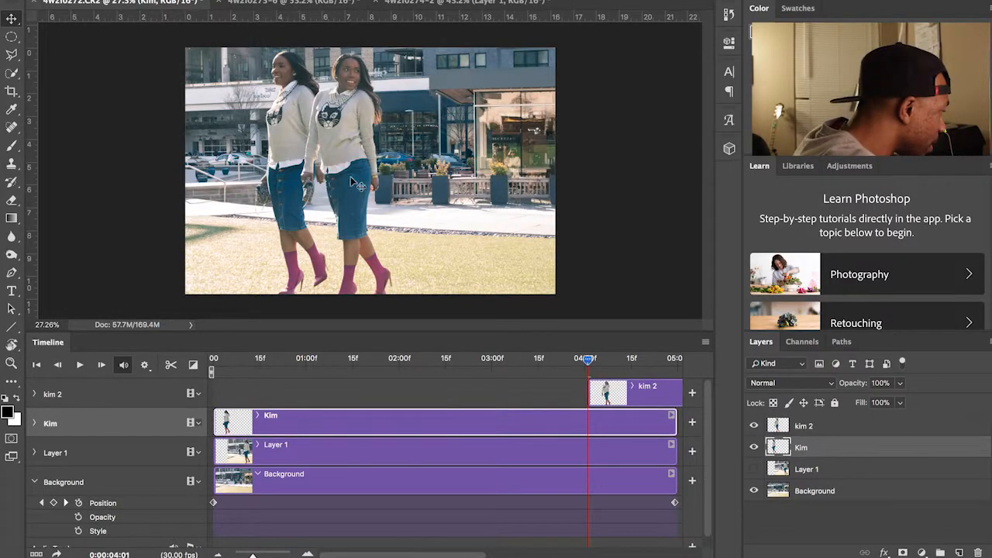
Step: Move the kim 2 clip past the five-second mark and extend the Background clip to about 10:00
mouse_move(657, 399)
mouse_down()
mouse_move(681, 402)
mouse_move(667, 395)
mouse_up()
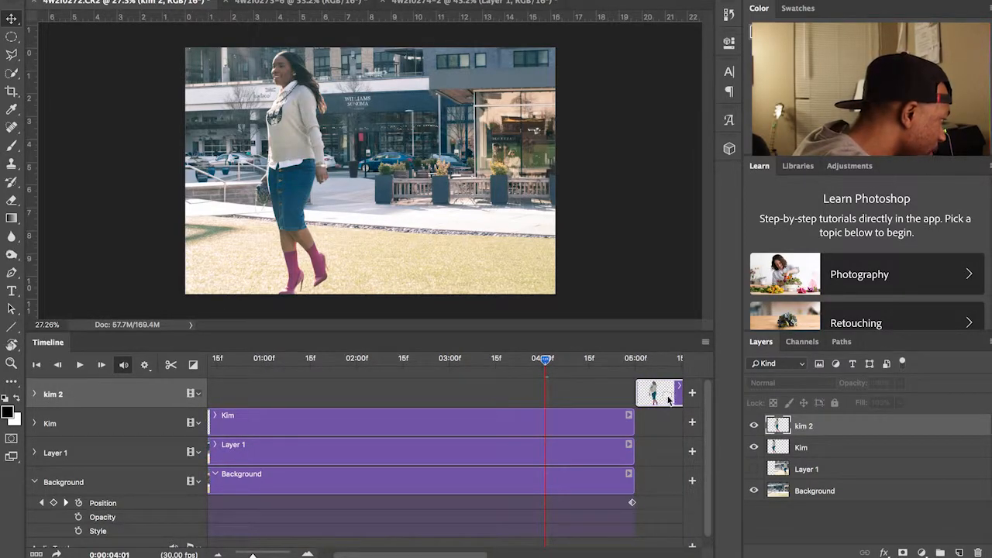
scroll(663, 401, down, 3)
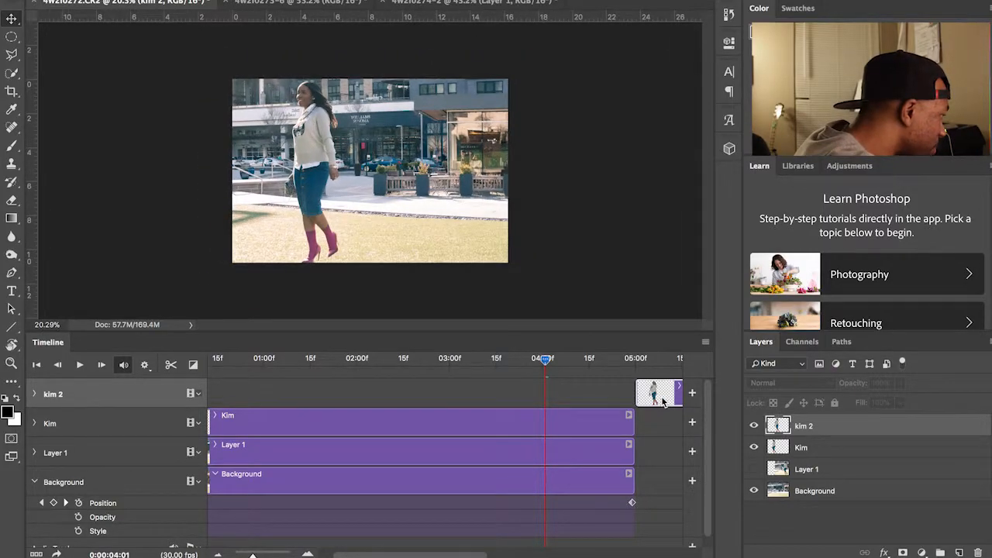
drag(547, 364, 641, 362)
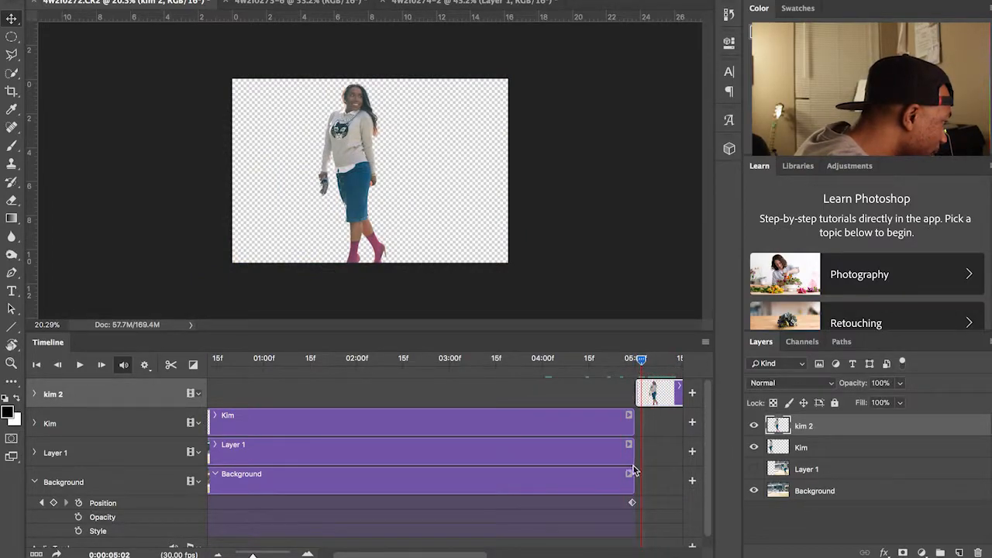
drag(630, 475, 572, 489)
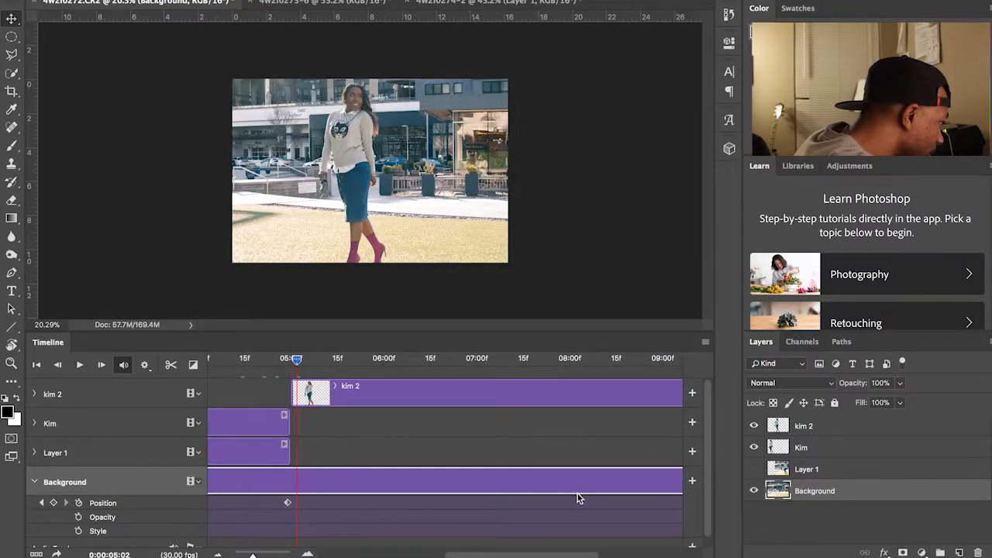
scroll(550, 499, down, 1)
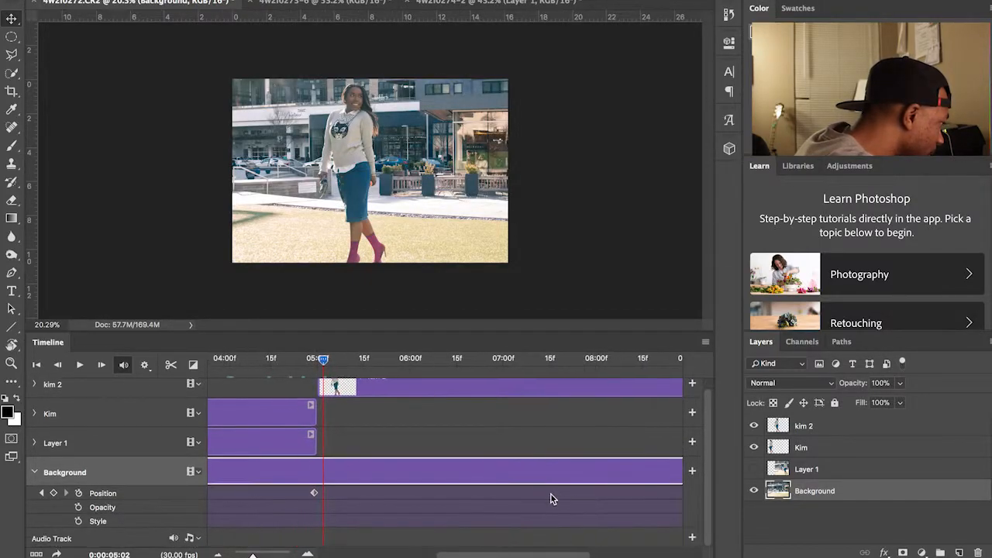
Step: Undo a shift of the Background Position keyframe, then drag the kim 2 woman to the lawn's left side
click(314, 493)
drag(461, 496, 493, 496)
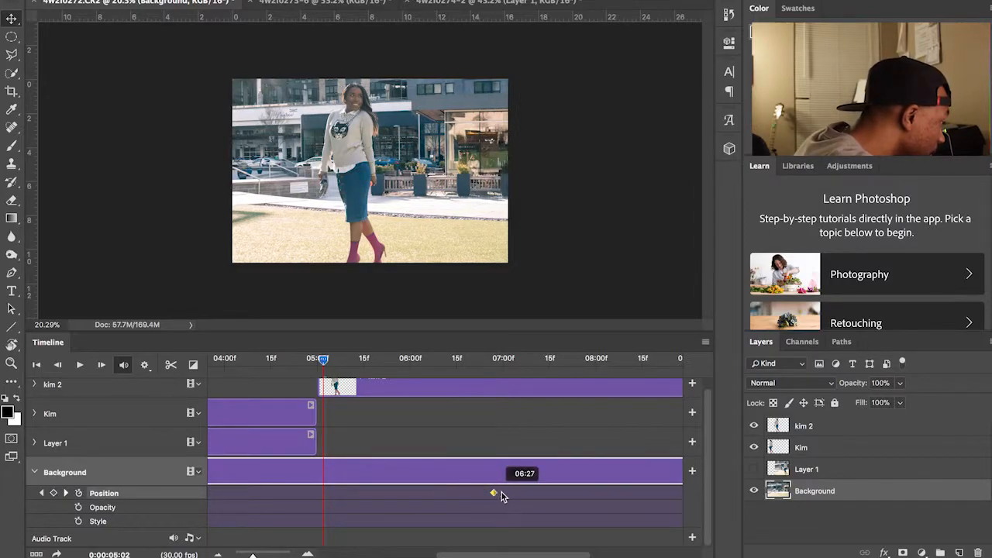
drag(651, 494, 315, 489)
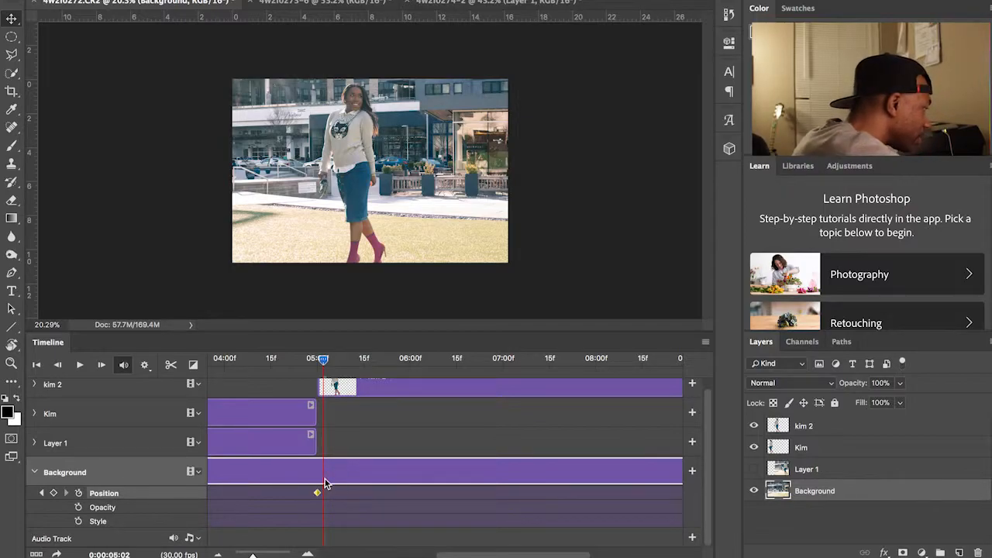
key(ctrl+z)
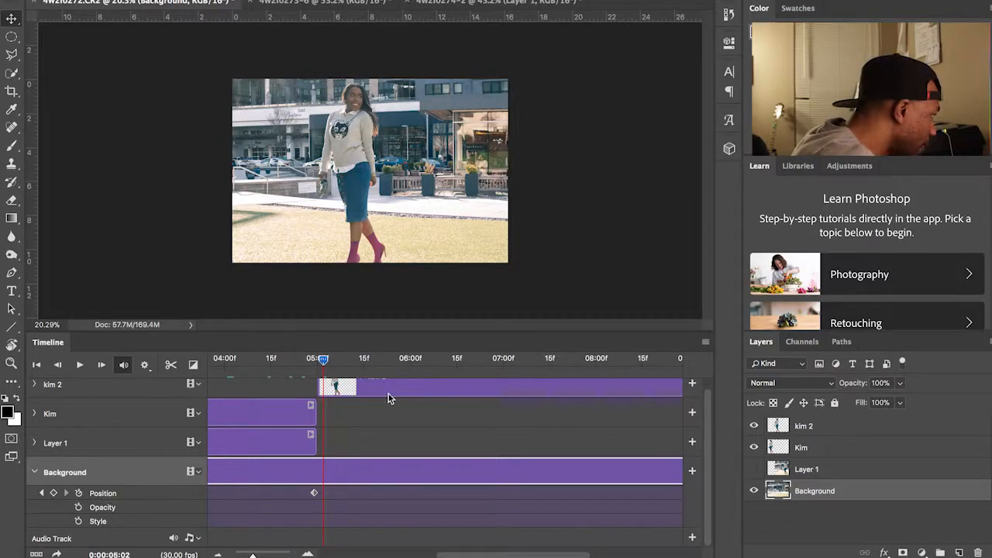
drag(346, 168, 265, 166)
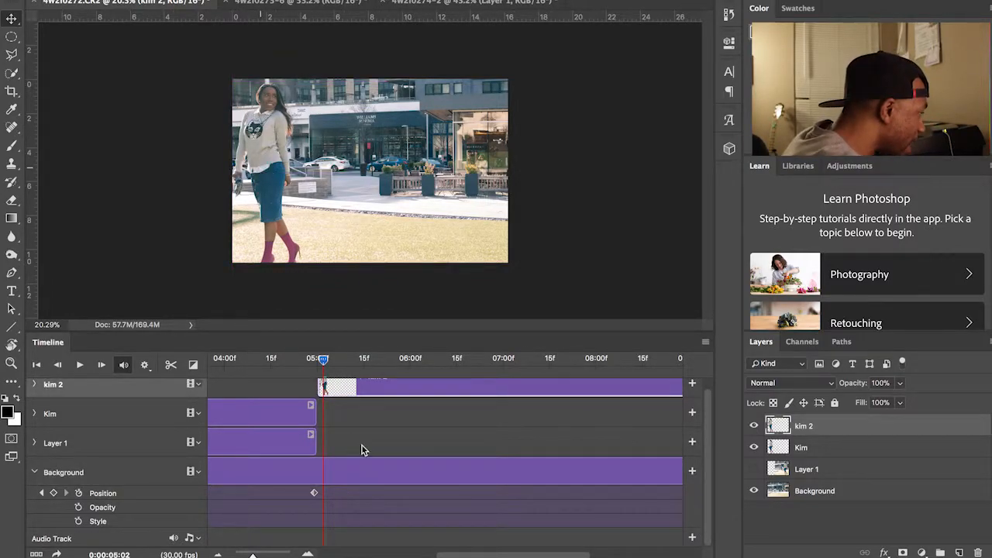
Step: Scrub the timeline and park the playhead at 04:28, just before the kim 2 clip begins
scroll(362, 442, left, 5)
scroll(365, 445, down, 2)
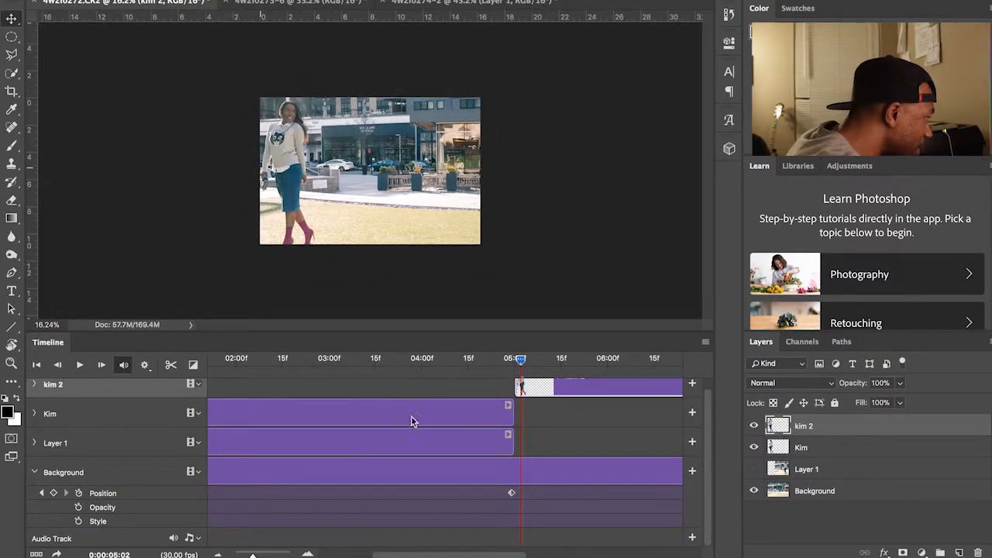
drag(521, 361, 521, 384)
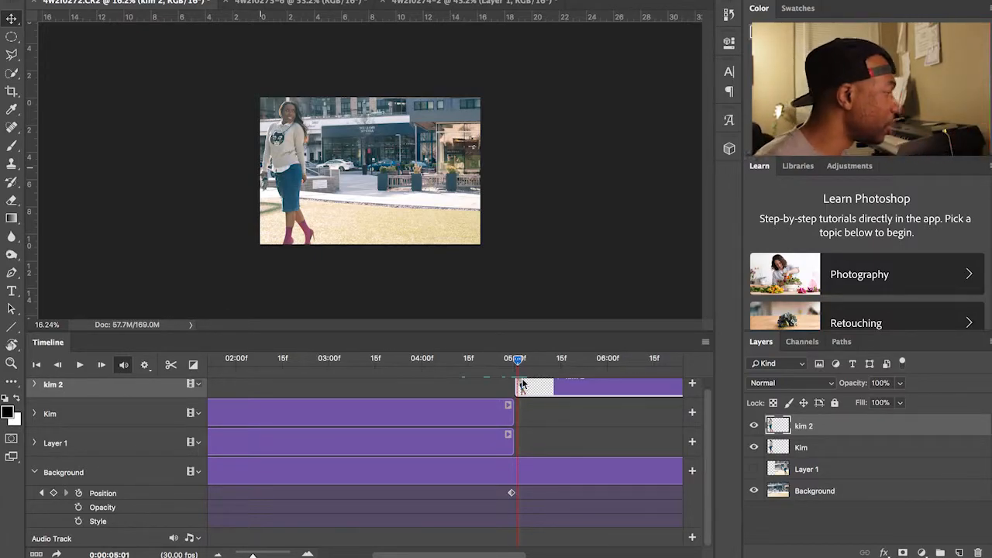
scroll(374, 164, up, 5)
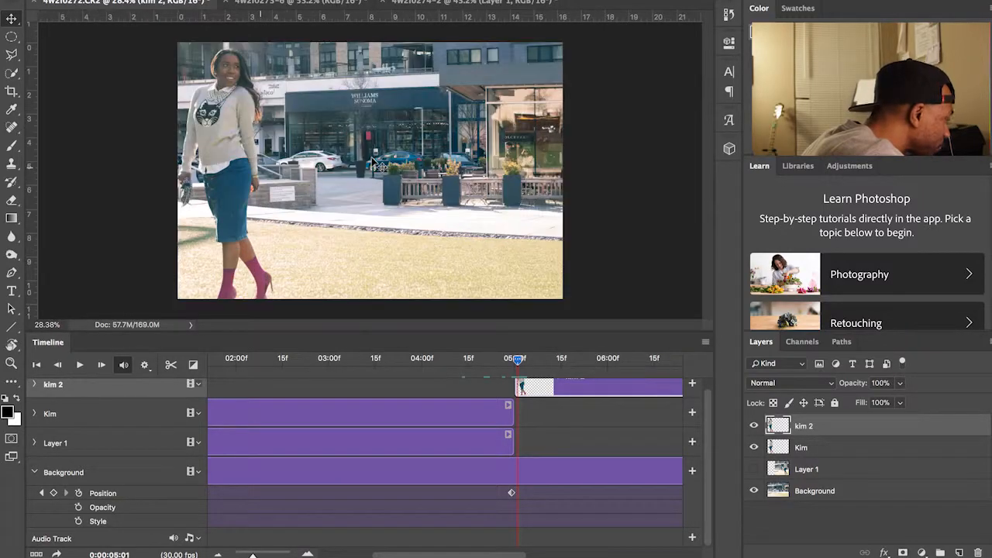
scroll(423, 416, left, 5)
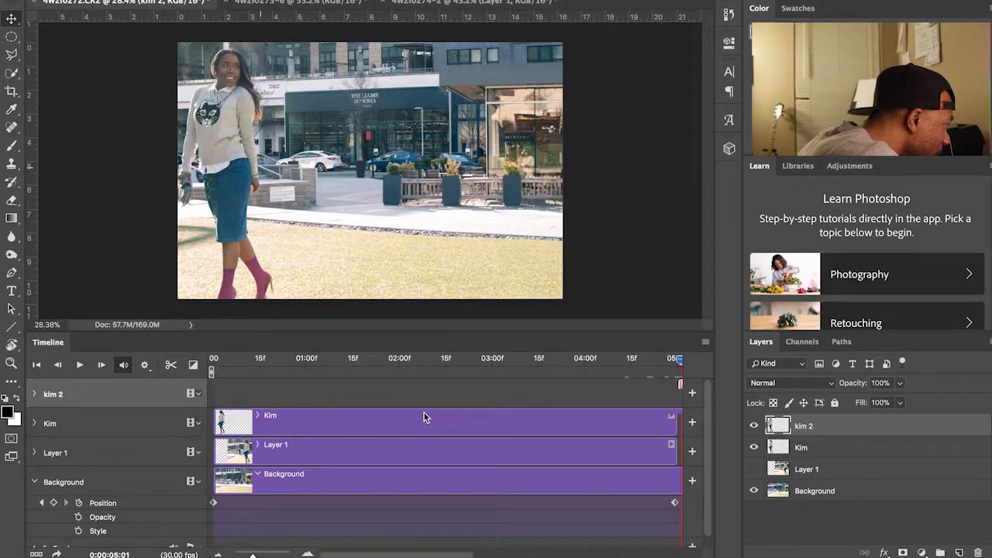
scroll(423, 417, down, 1)
scroll(423, 413, up, 1)
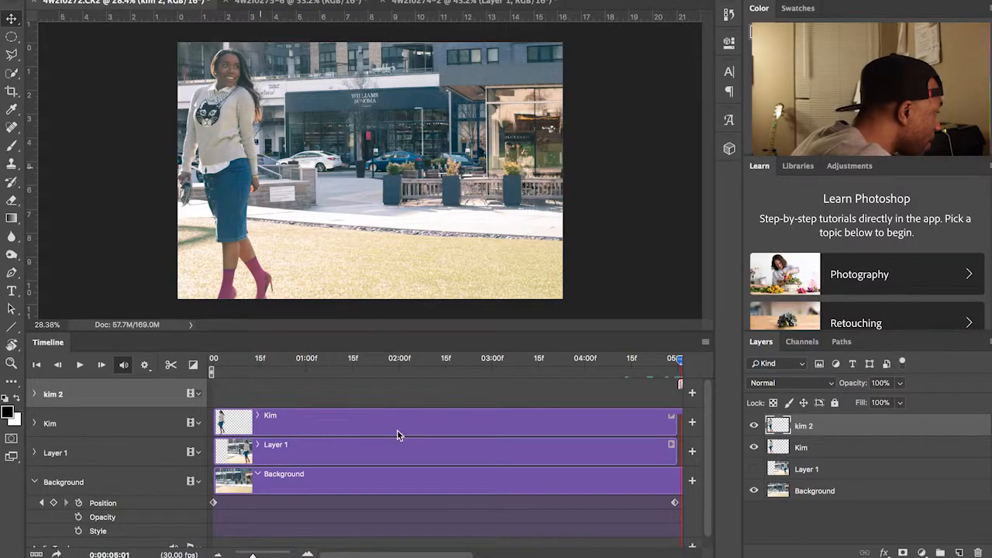
scroll(397, 430, right, 2)
scroll(397, 431, left, 2)
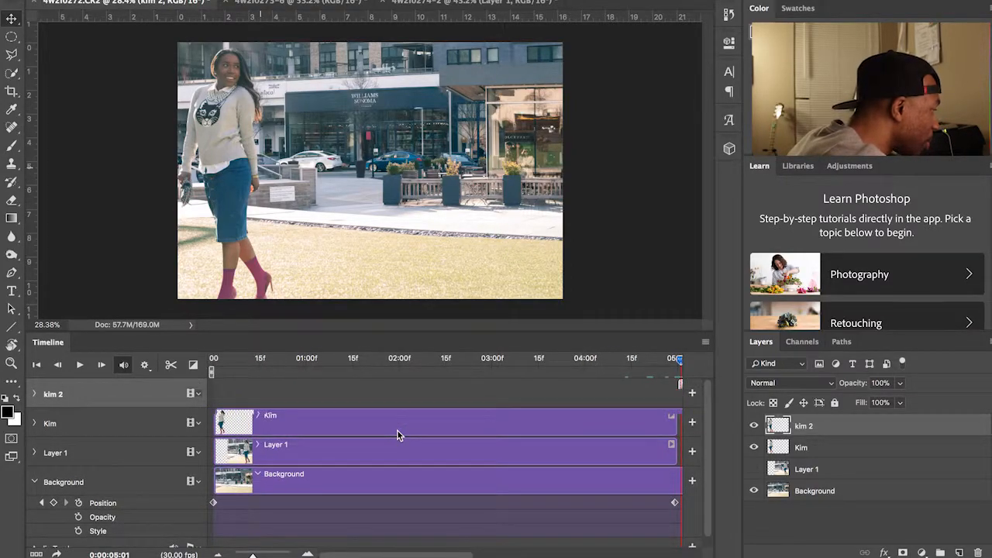
drag(678, 363, 625, 369)
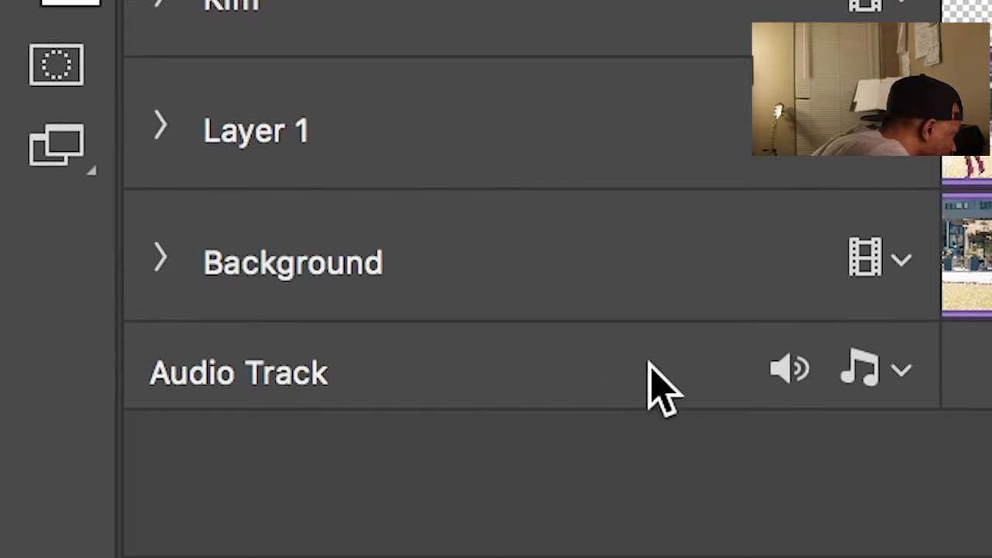
Step: Add the ES_My First My Last - Love Beans MP3 from Downloads to the Audio Track
click(904, 372)
click(779, 218)
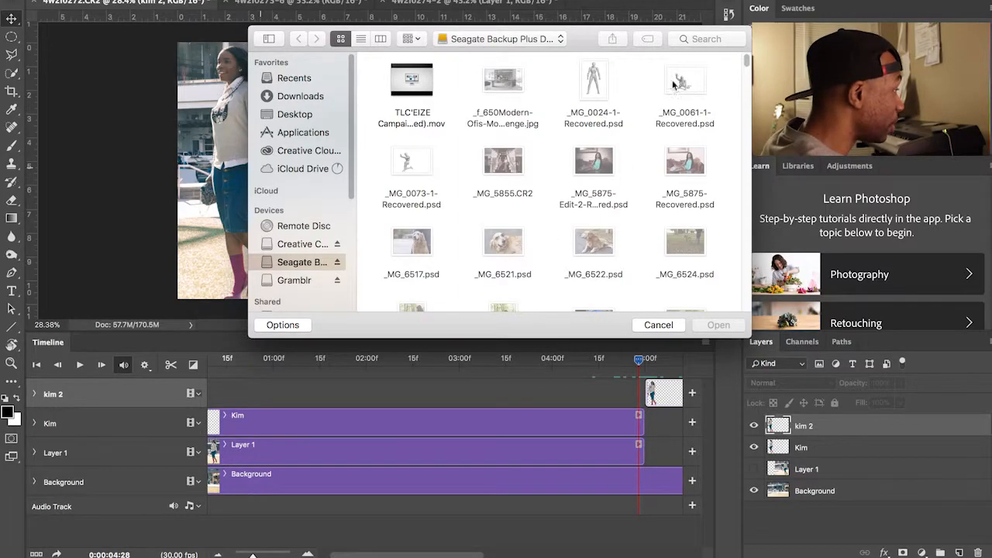
click(294, 96)
scroll(434, 228, down, 5)
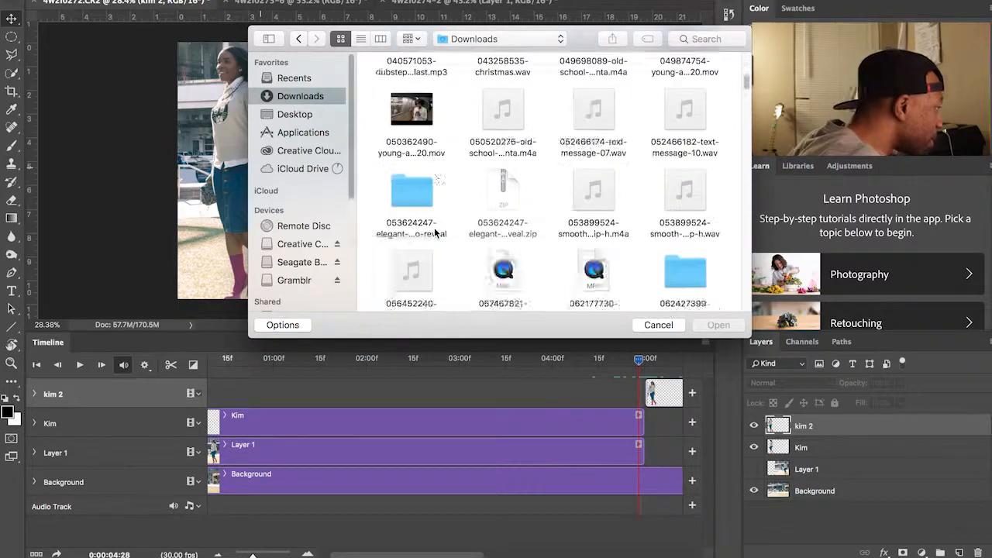
scroll(434, 227, down, 10)
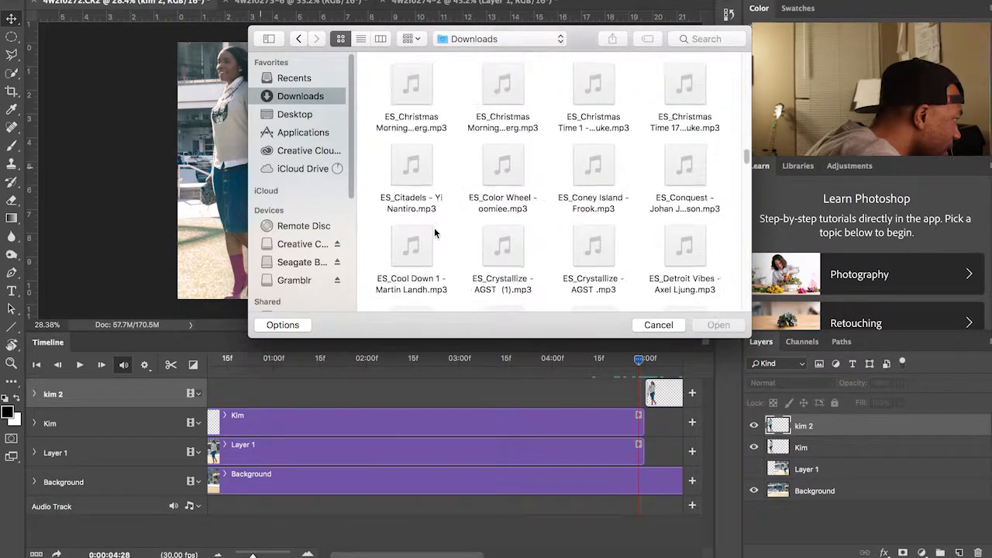
scroll(434, 227, down, 10)
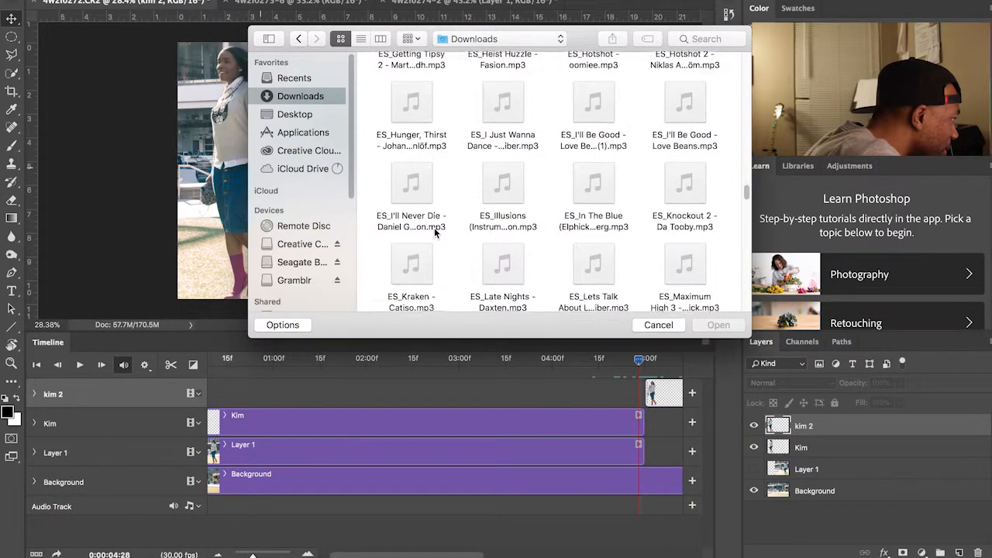
scroll(434, 227, down, 3)
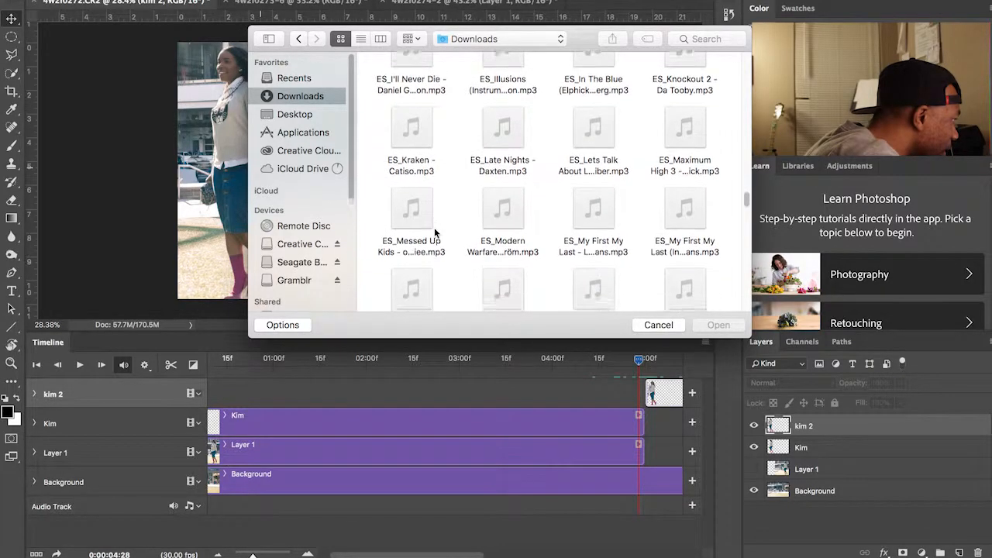
mouse_move(595, 174)
click(594, 216)
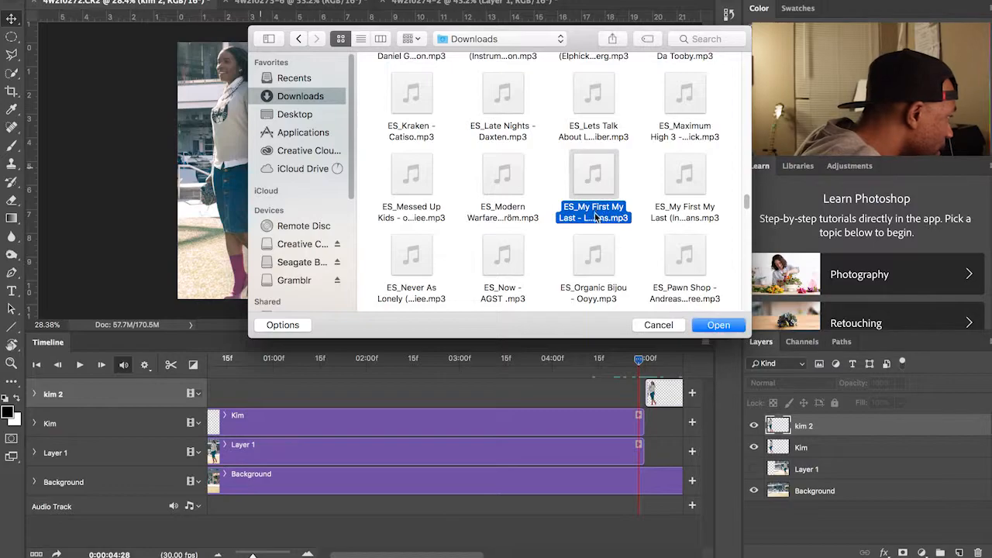
click(709, 332)
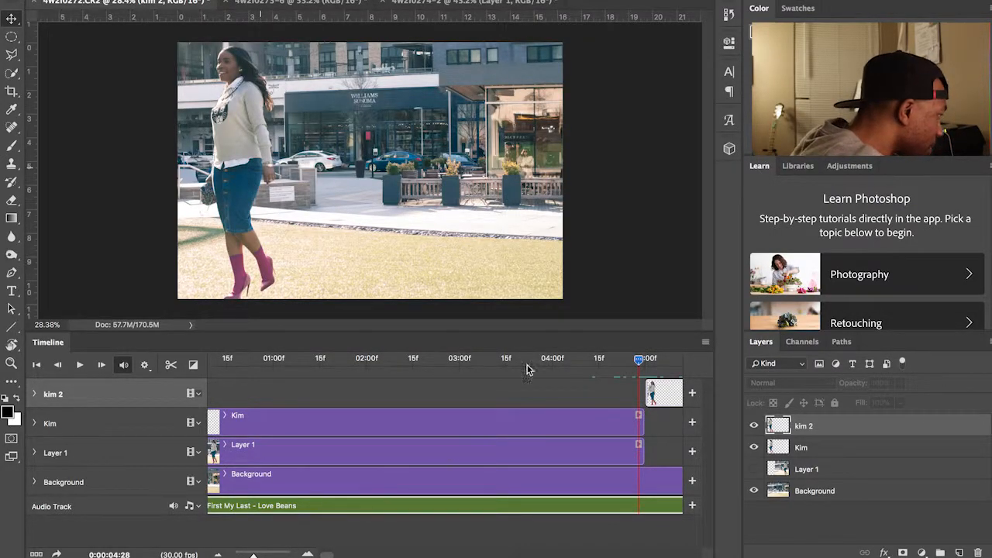
Step: Play the sequence from 0:00 with the Love Beans music, then scrub back to the start
drag(639, 366, 176, 369)
key(space)
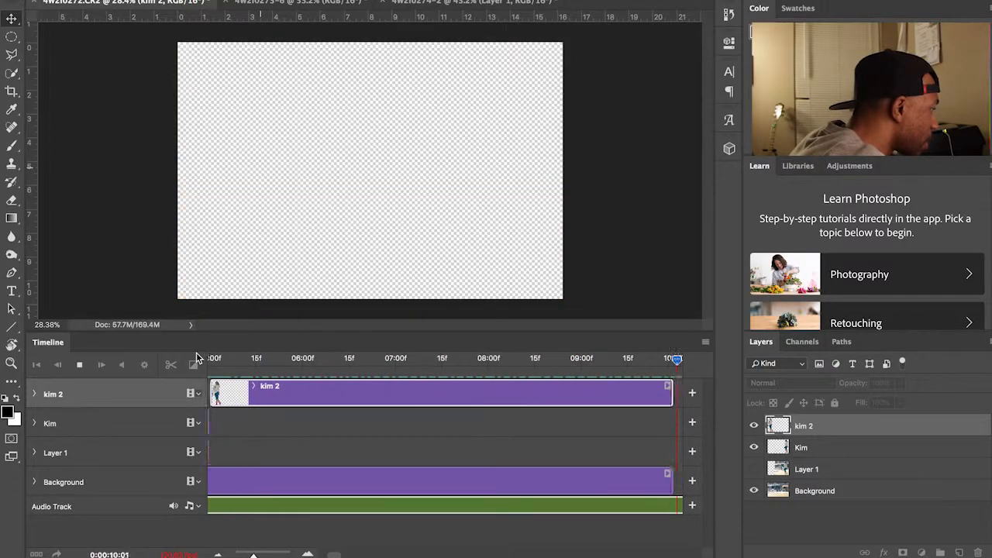
drag(679, 363, 154, 377)
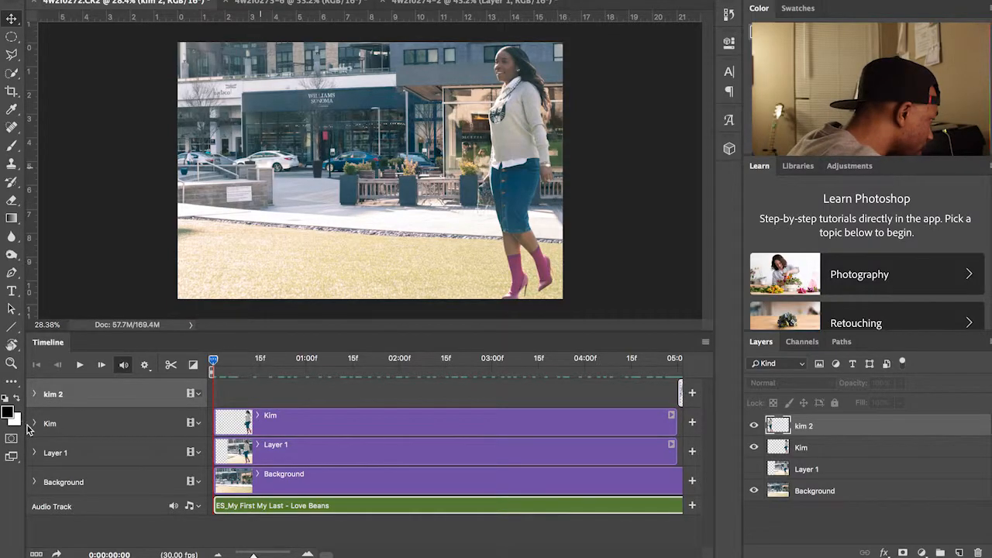
Step: Expand the Kim layer's properties and drag its Position keyframe later in time
click(34, 424)
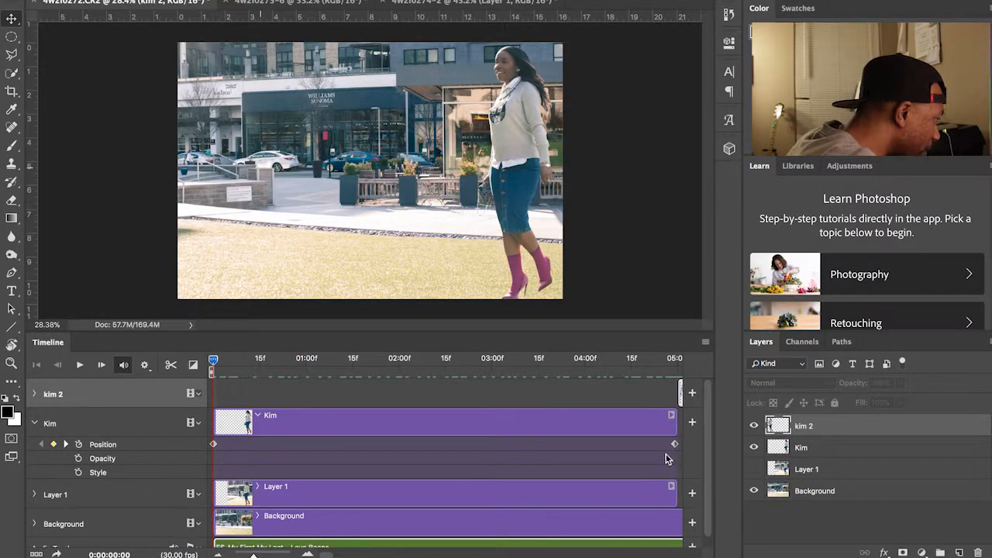
scroll(600, 457, right, 5)
drag(504, 433, 656, 447)
scroll(556, 439, up, 1)
scroll(556, 439, right, 1)
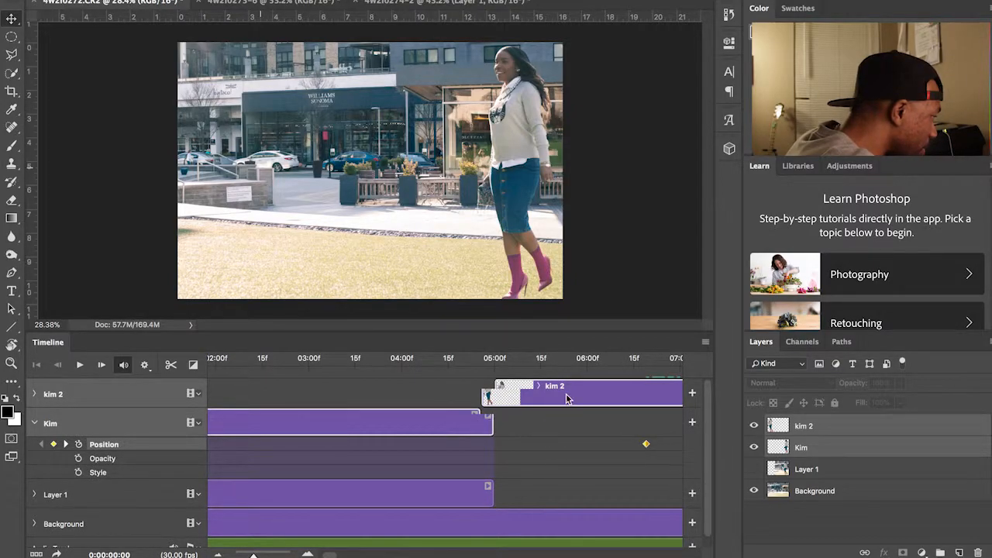
Step: Expand and collapse the kim 2 layer's properties while scrolling along the timeline
click(34, 394)
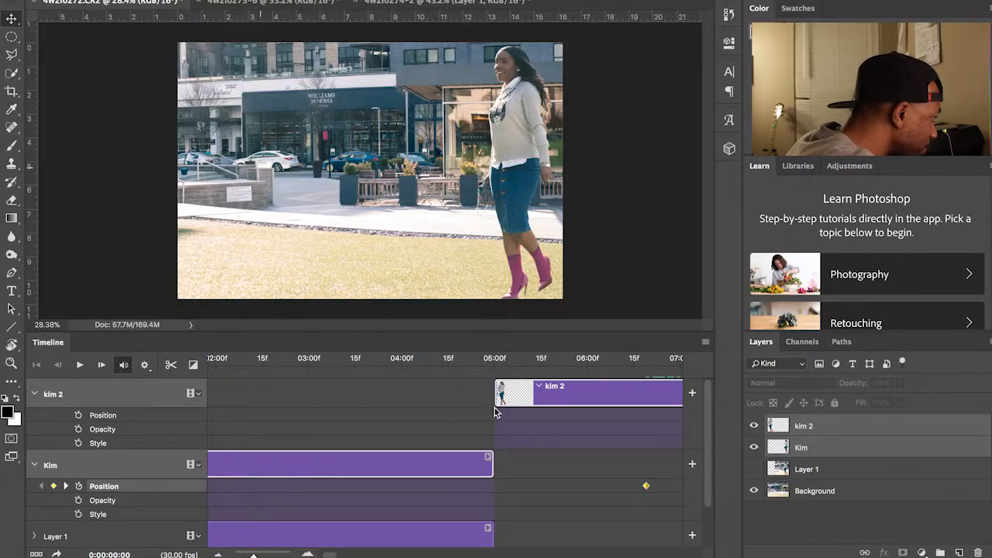
scroll(487, 424, right, 1)
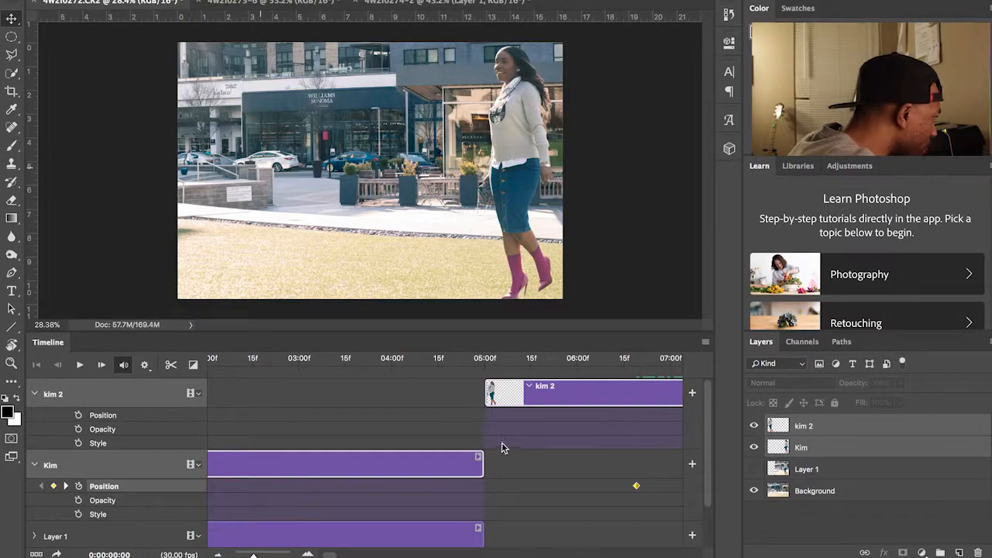
click(34, 394)
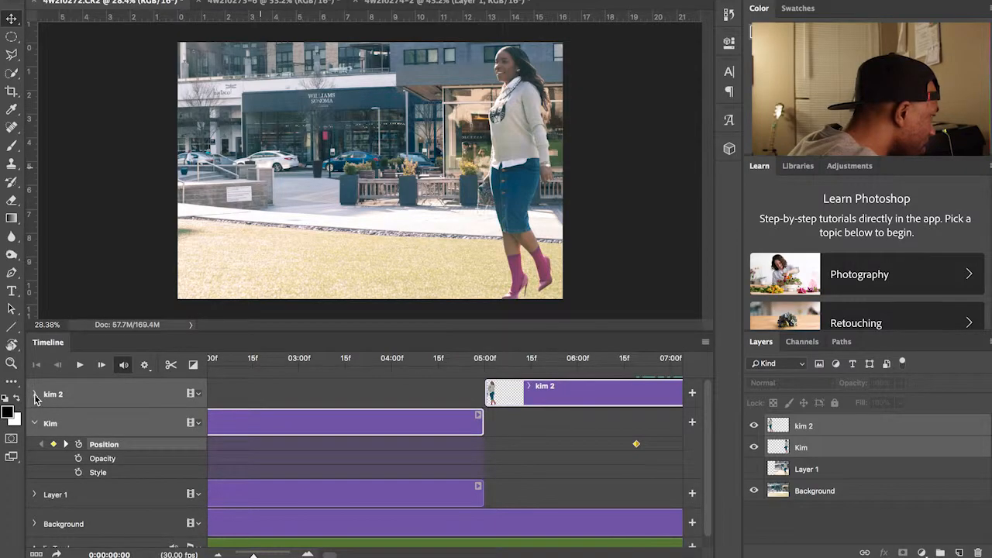
scroll(302, 449, left, 5)
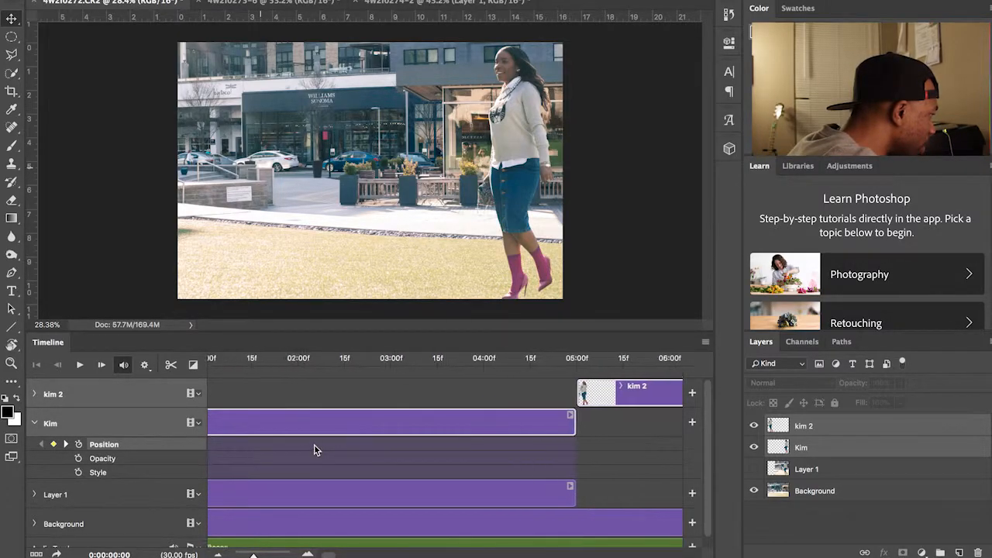
scroll(307, 439, down, 1)
scroll(422, 427, right, 5)
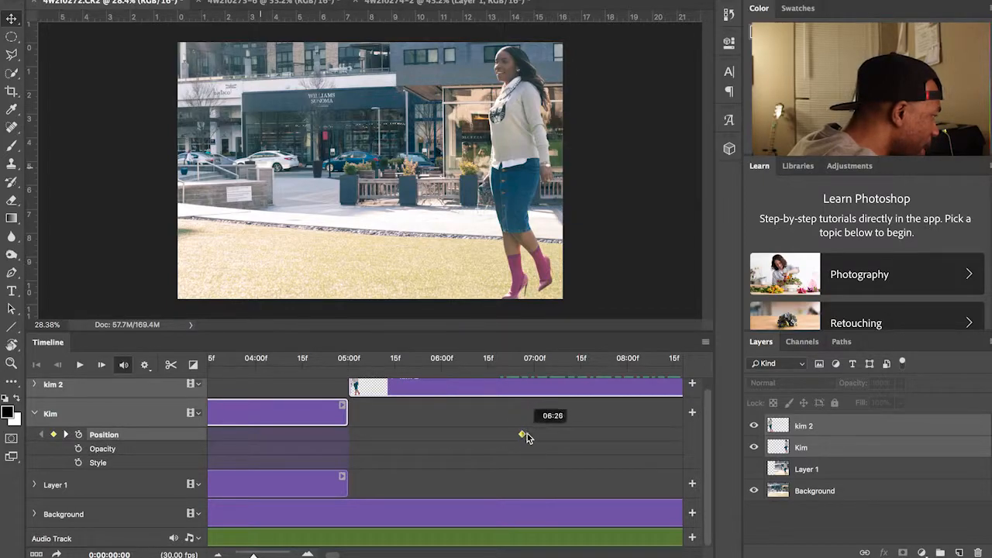
scroll(355, 430, left, 3)
scroll(358, 430, right, 4)
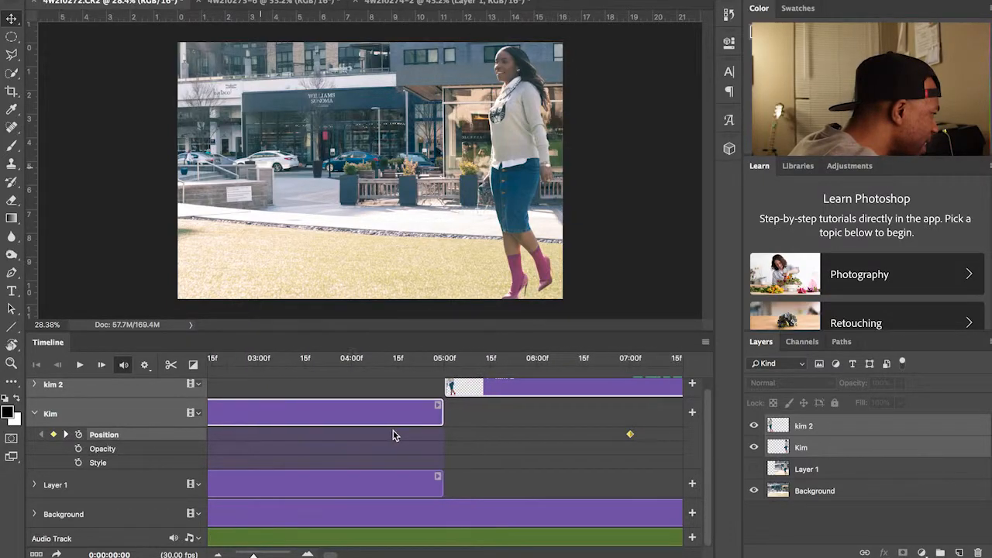
Step: Push Kim's Position keyframe further right, out to about 10:01
drag(495, 434, 647, 440)
scroll(555, 462, right, 2)
drag(559, 435, 662, 437)
scroll(640, 452, right, 2)
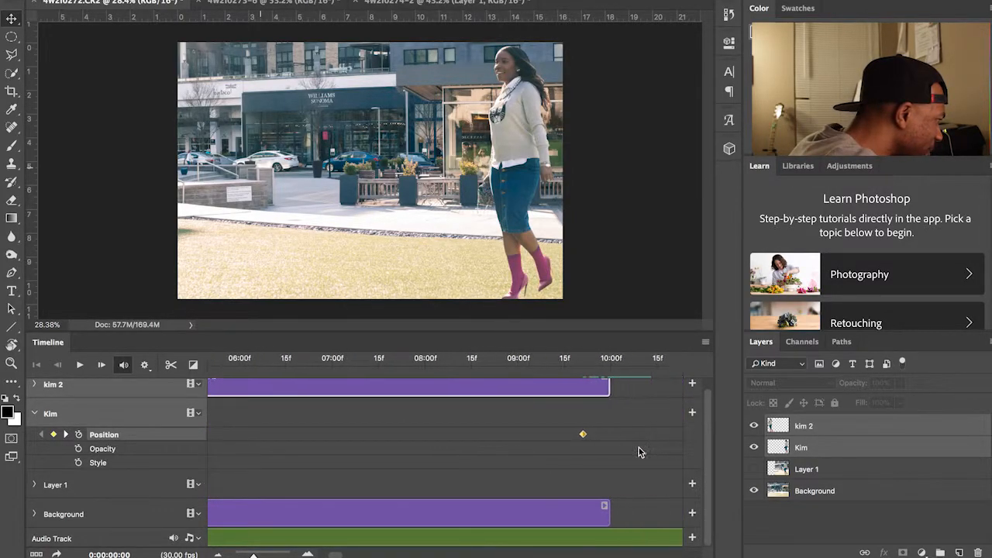
drag(603, 434, 605, 435)
scroll(605, 450, left, 10)
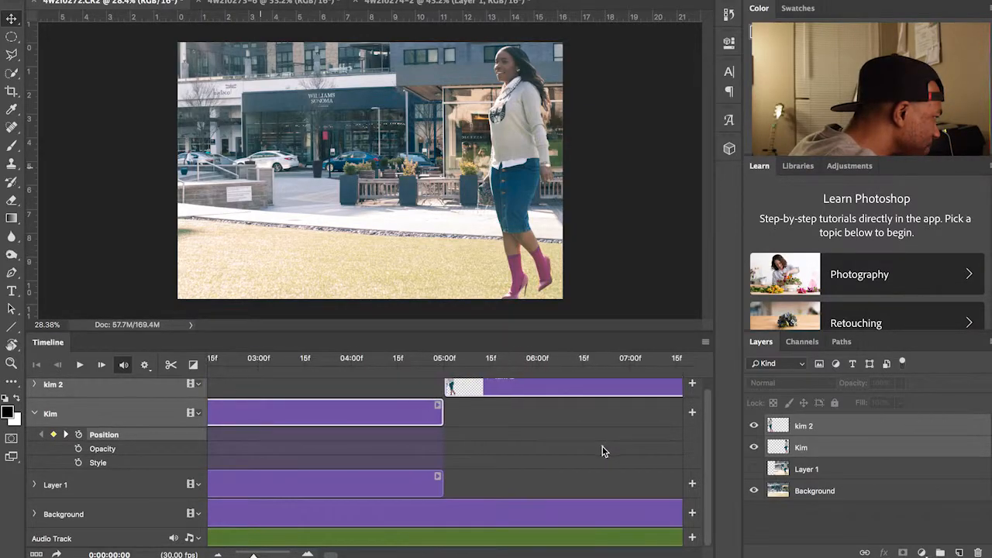
Step: Play the animation from the start, then stop the preview
key(space)
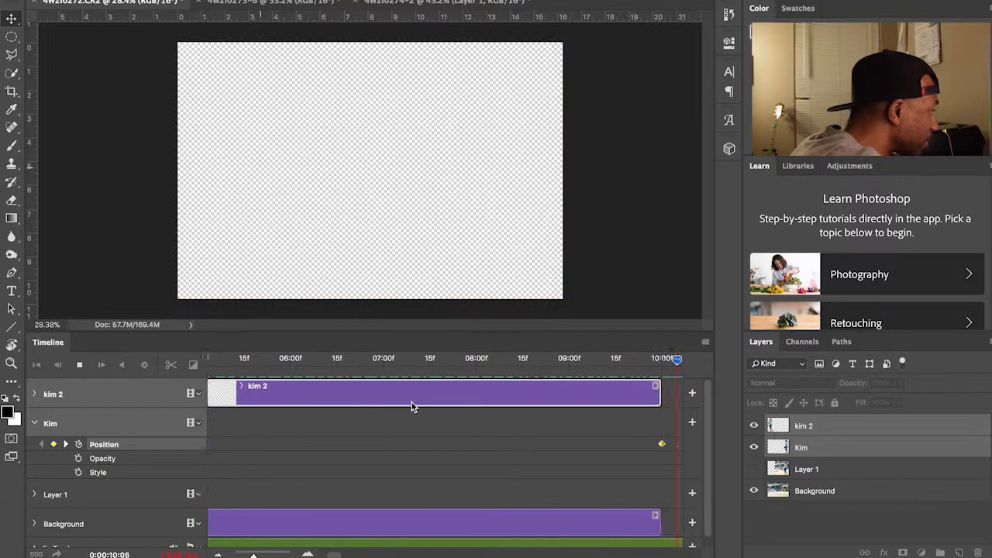
key(space)
scroll(418, 405, left, 10)
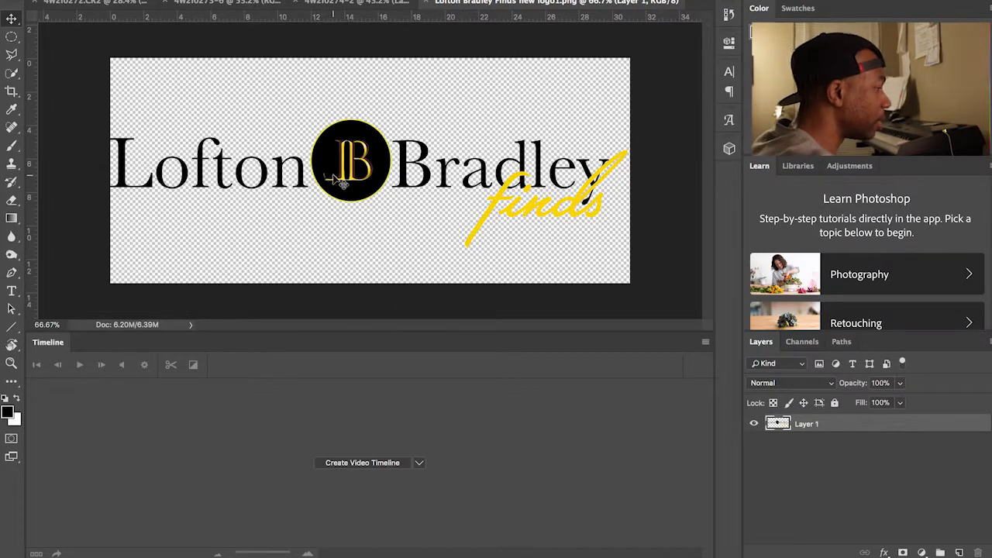
Step: Drag the Lofton Bradley logo into the street composite, accept the bit-depth warning, and place it lower right
drag(348, 186, 79, 6)
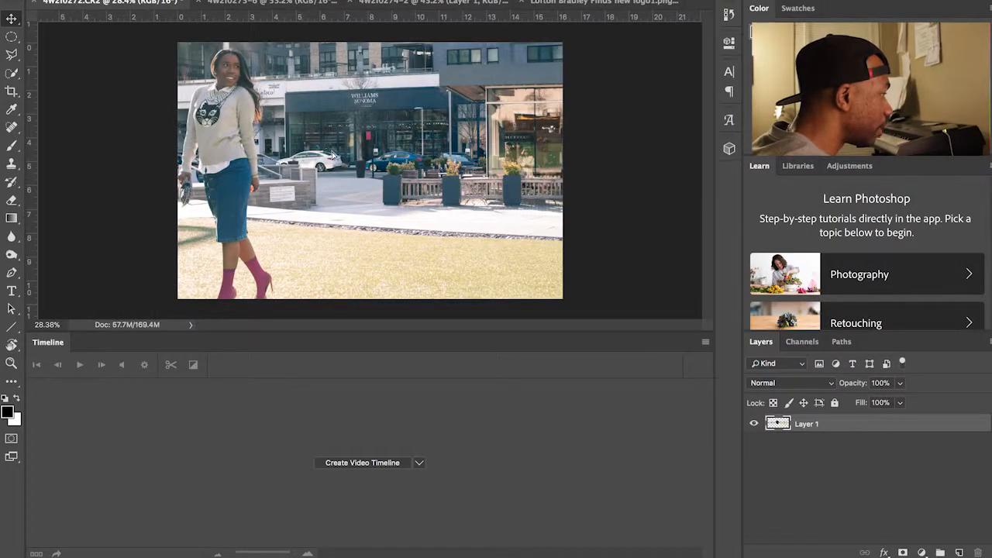
drag(329, 154, 339, 167)
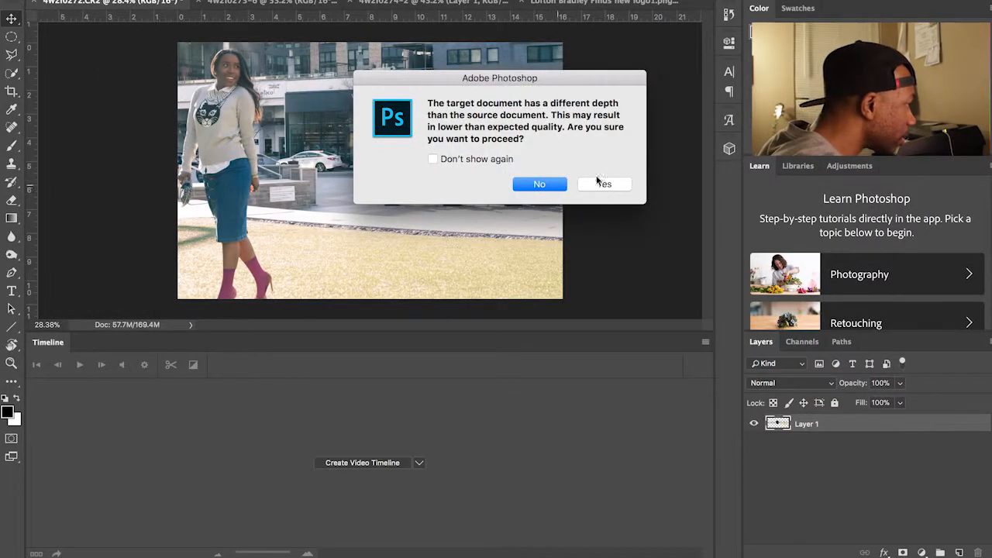
click(604, 185)
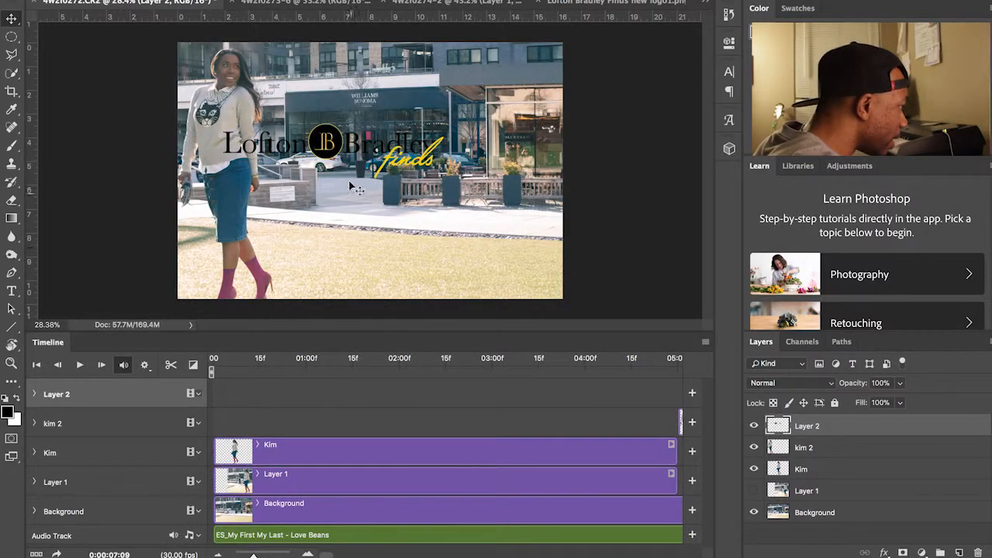
drag(331, 155, 448, 231)
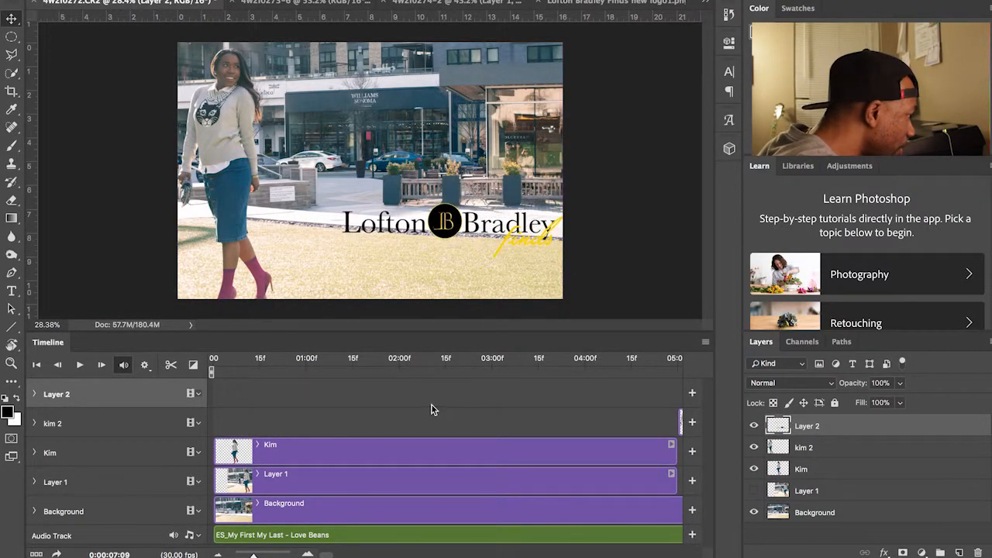
scroll(431, 409, right, 10)
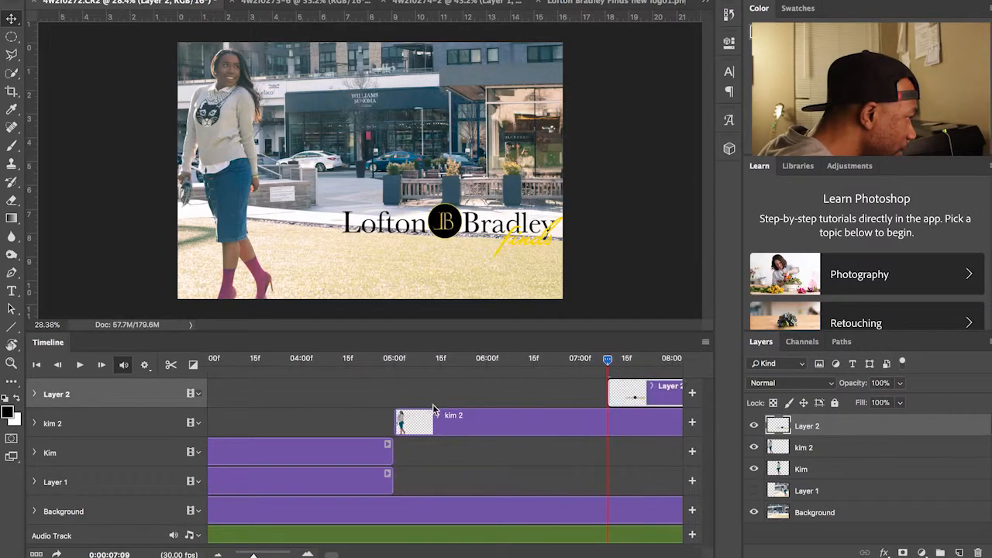
scroll(433, 404, right, 3)
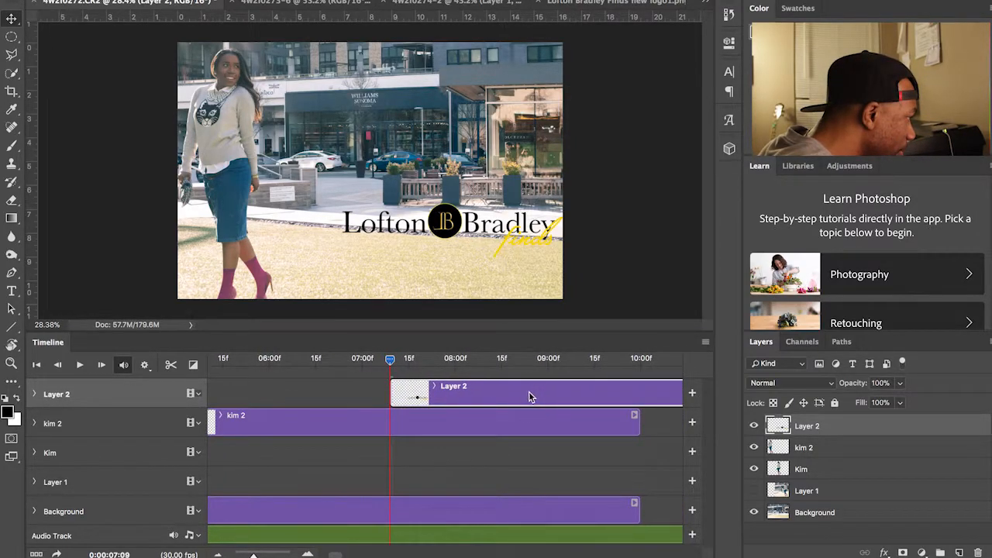
scroll(535, 400, left, 4)
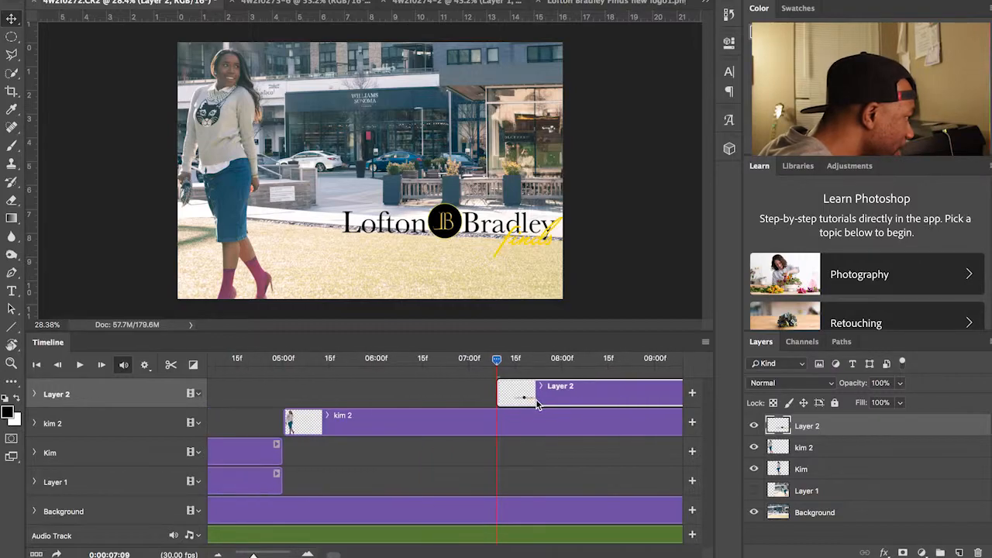
drag(496, 362, 133, 373)
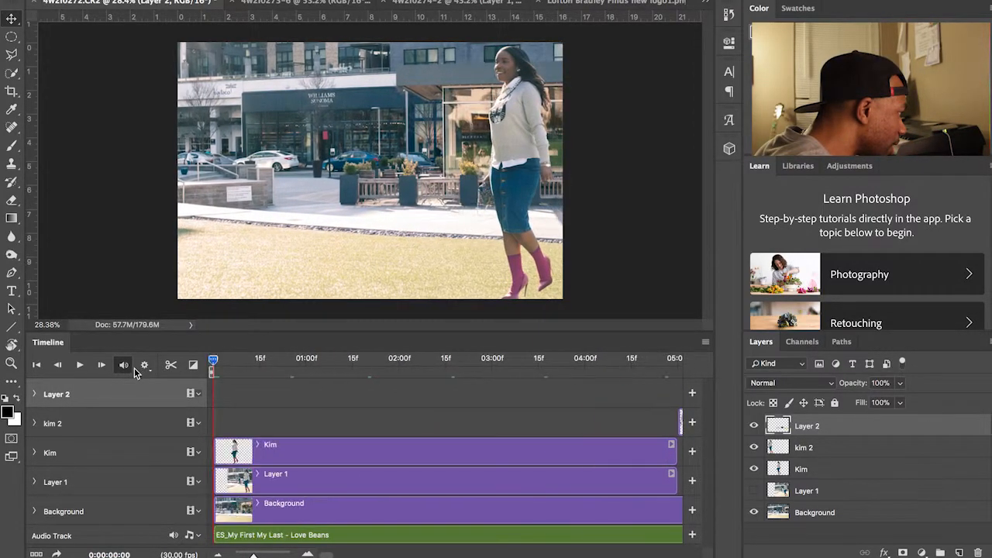
Step: Preview the video with the logo added
key(space)
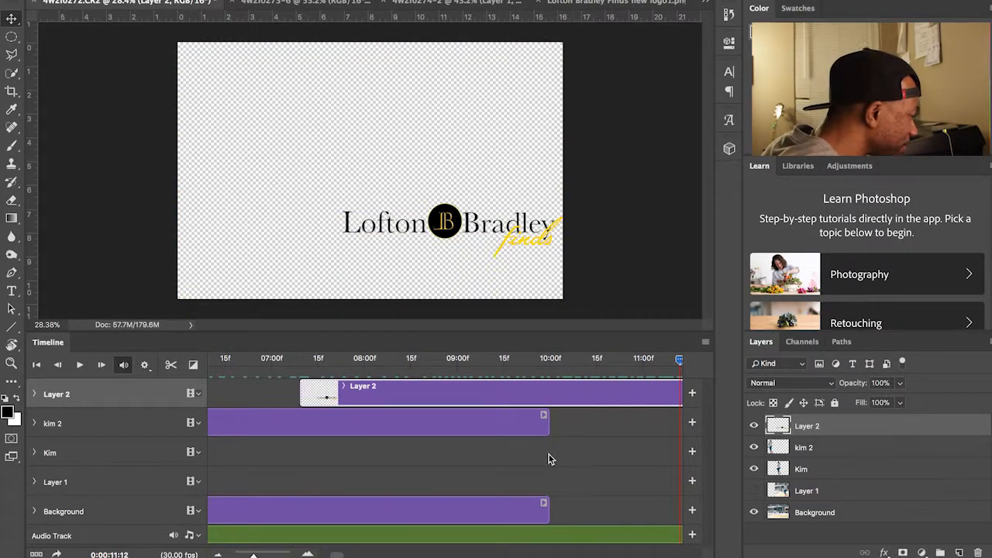
scroll(547, 451, right, 10)
scroll(546, 450, down, 3)
scroll(543, 459, right, 1)
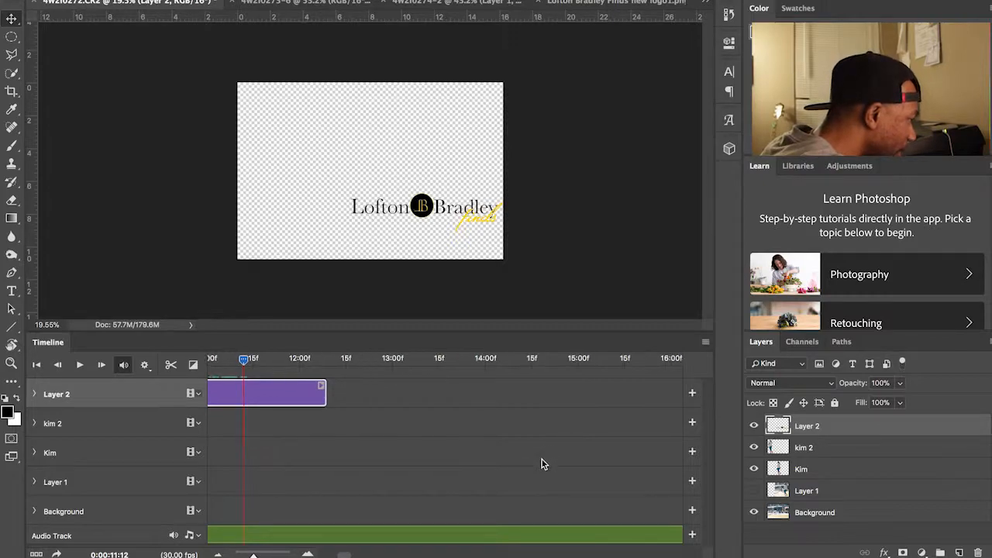
scroll(546, 457, right, 15)
scroll(546, 453, left, 20)
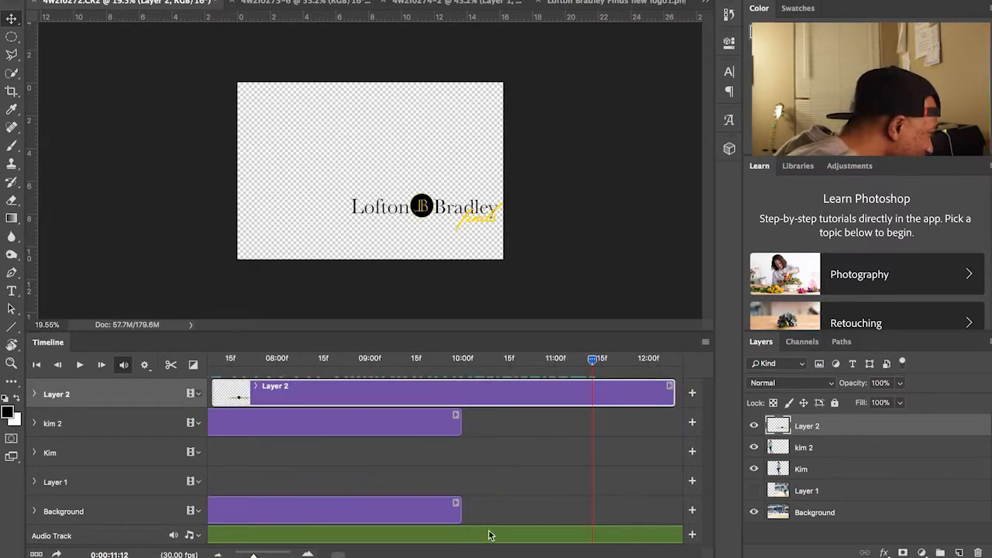
Step: Split the music at the 10:00 playhead, delete the excess, and trim the logo clip to end there
click(463, 542)
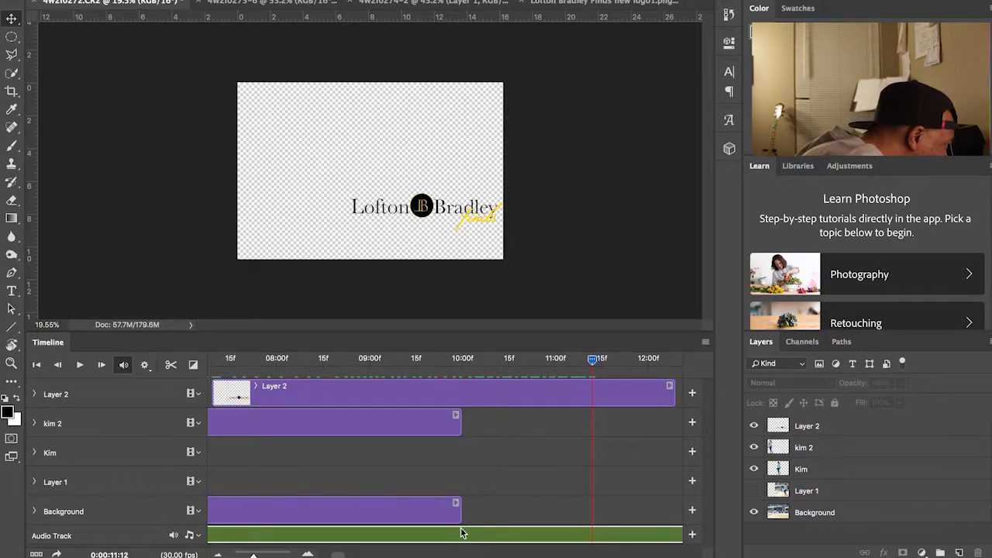
drag(592, 361, 463, 369)
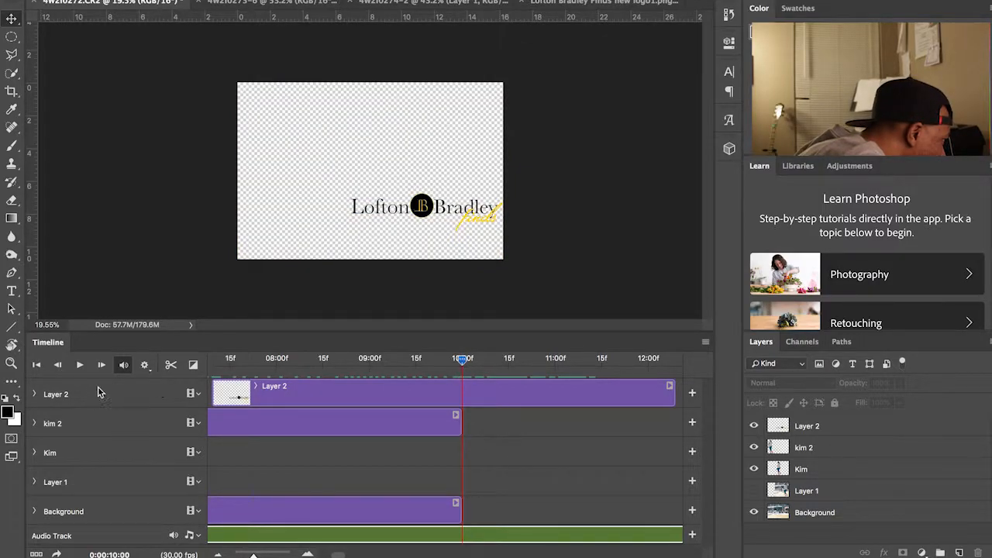
click(170, 365)
click(529, 536)
key(Delete)
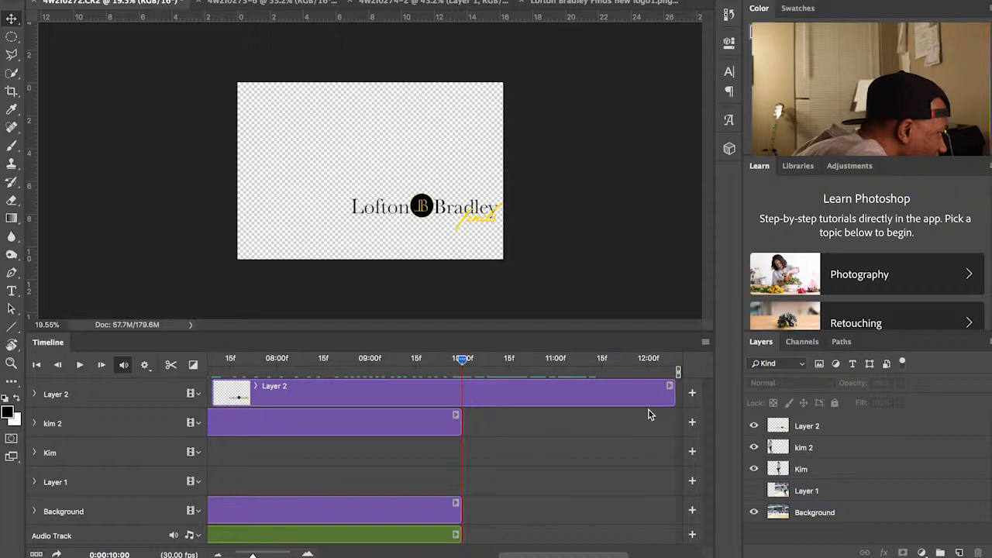
drag(671, 394, 462, 386)
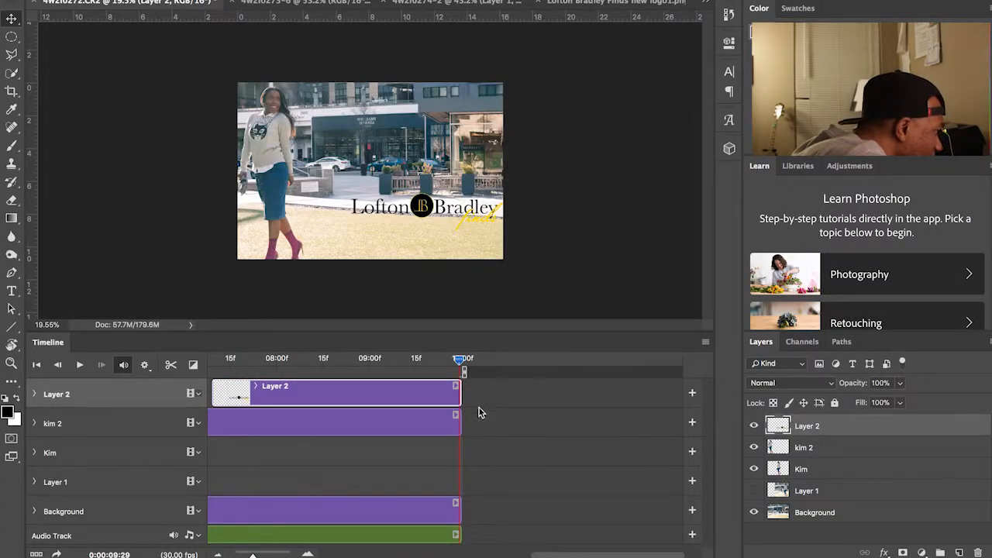
scroll(478, 412, left, 2)
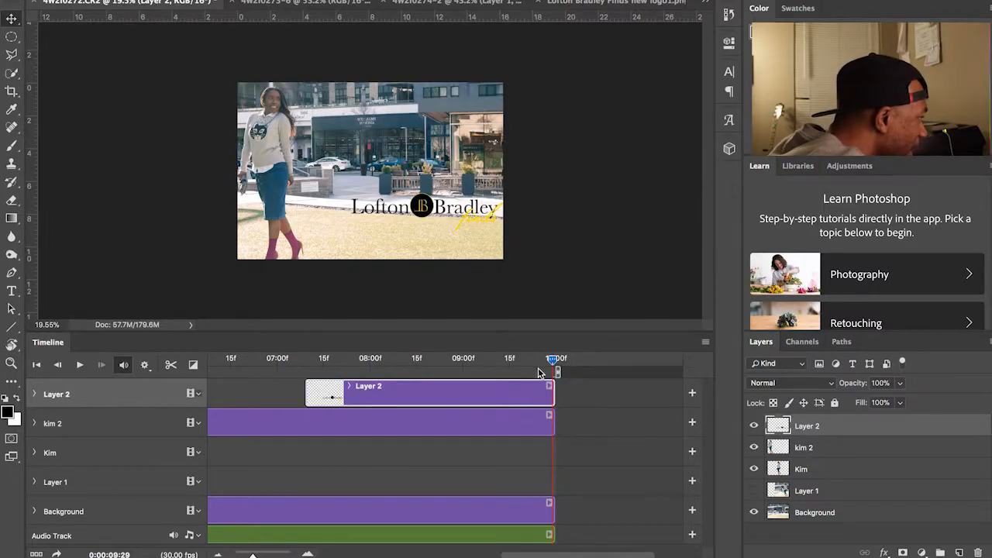
drag(549, 362, 173, 381)
key(space)
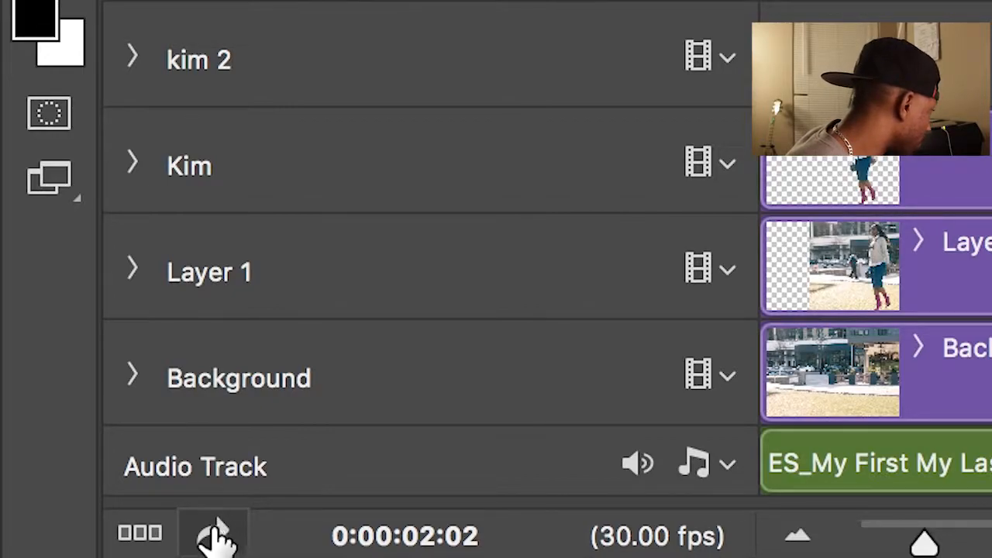
Step: Open the Render Video dialog for H.264 YouTube HD 1080p and start naming the file 'Photo'
click(215, 534)
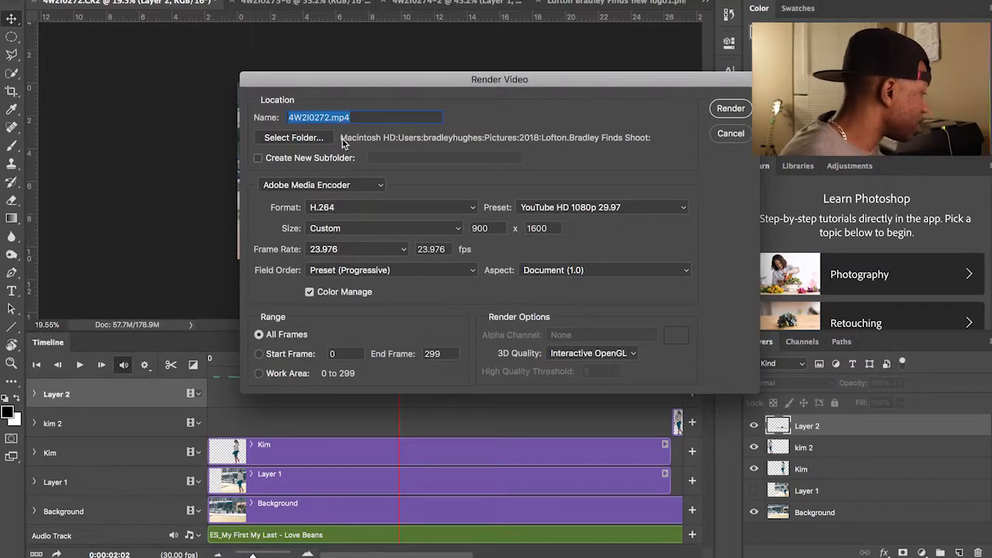
text(Photo)
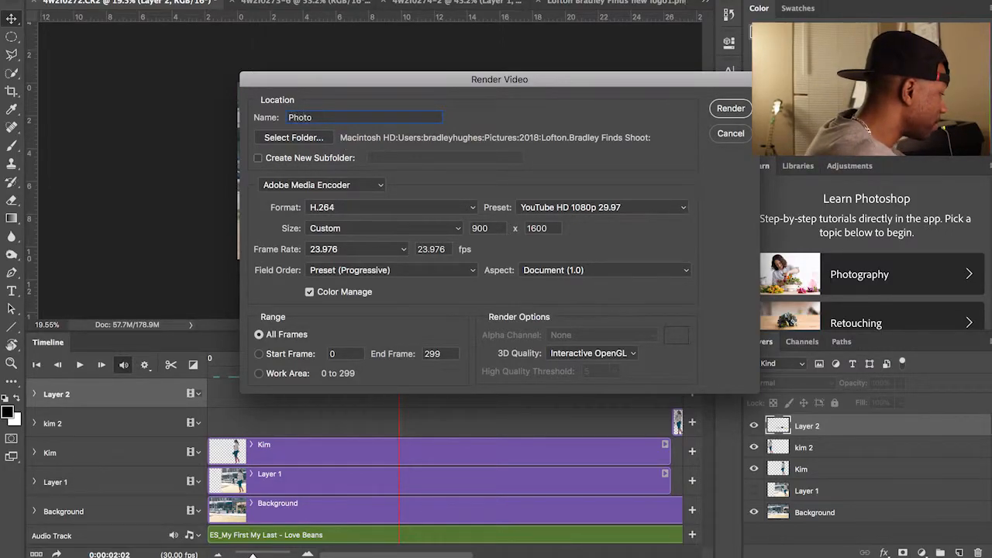